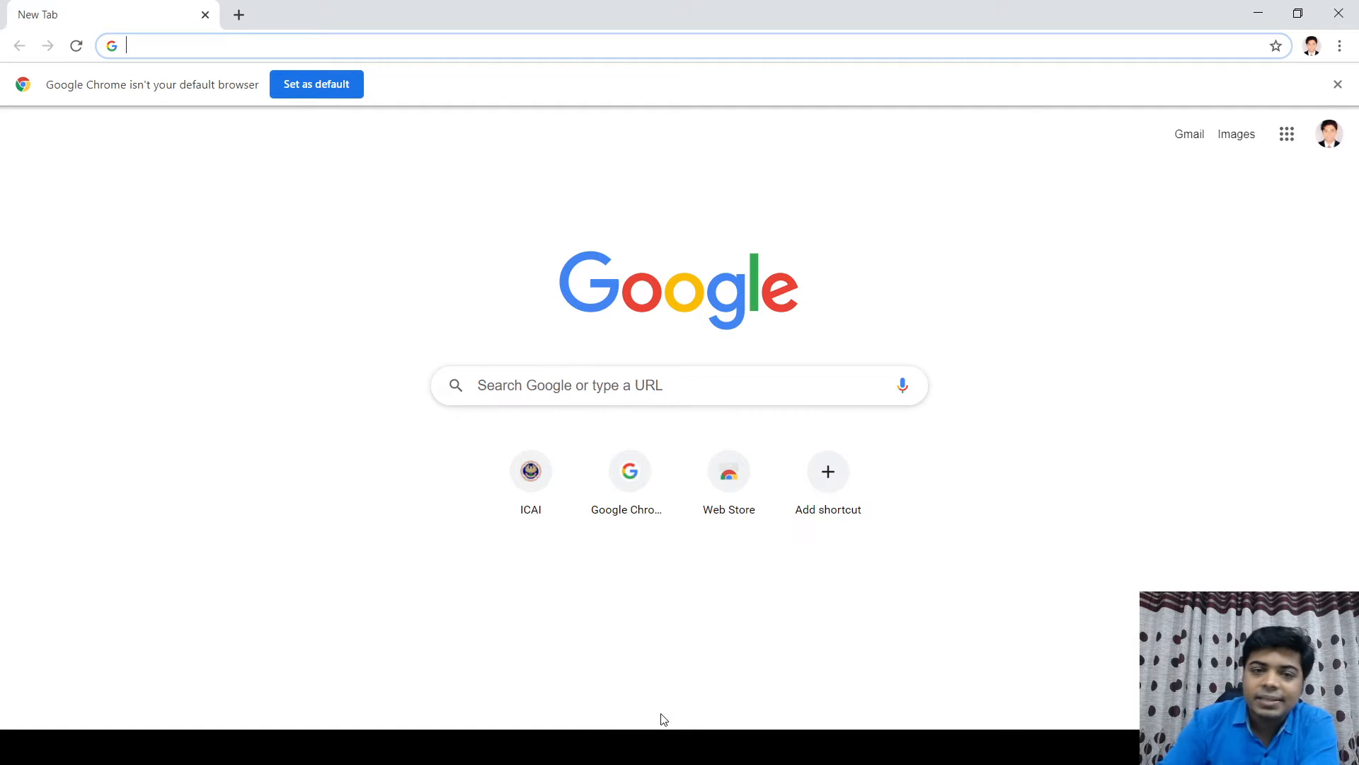
Step: Go to icai.org and open the Students Services entry-level forms link for Foundation registration
click(182, 48)
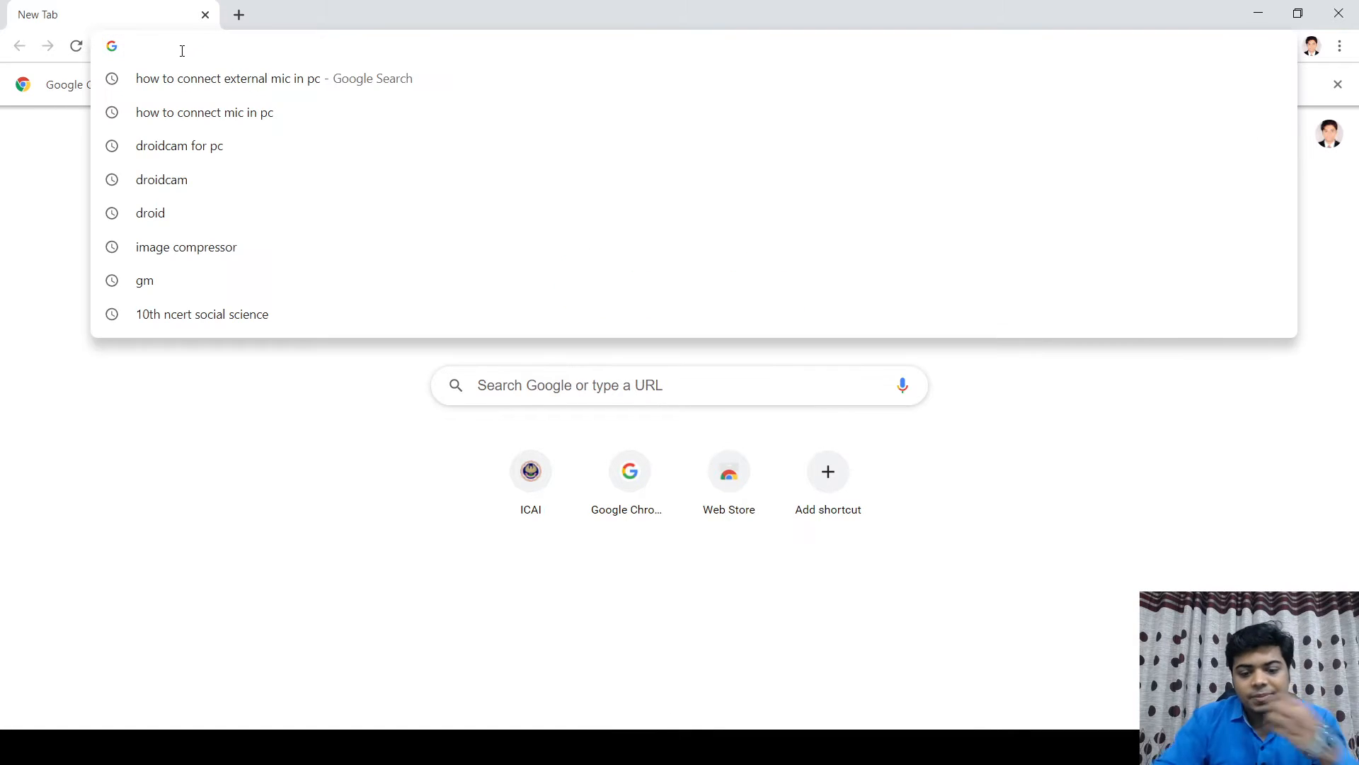
text(icai.org)
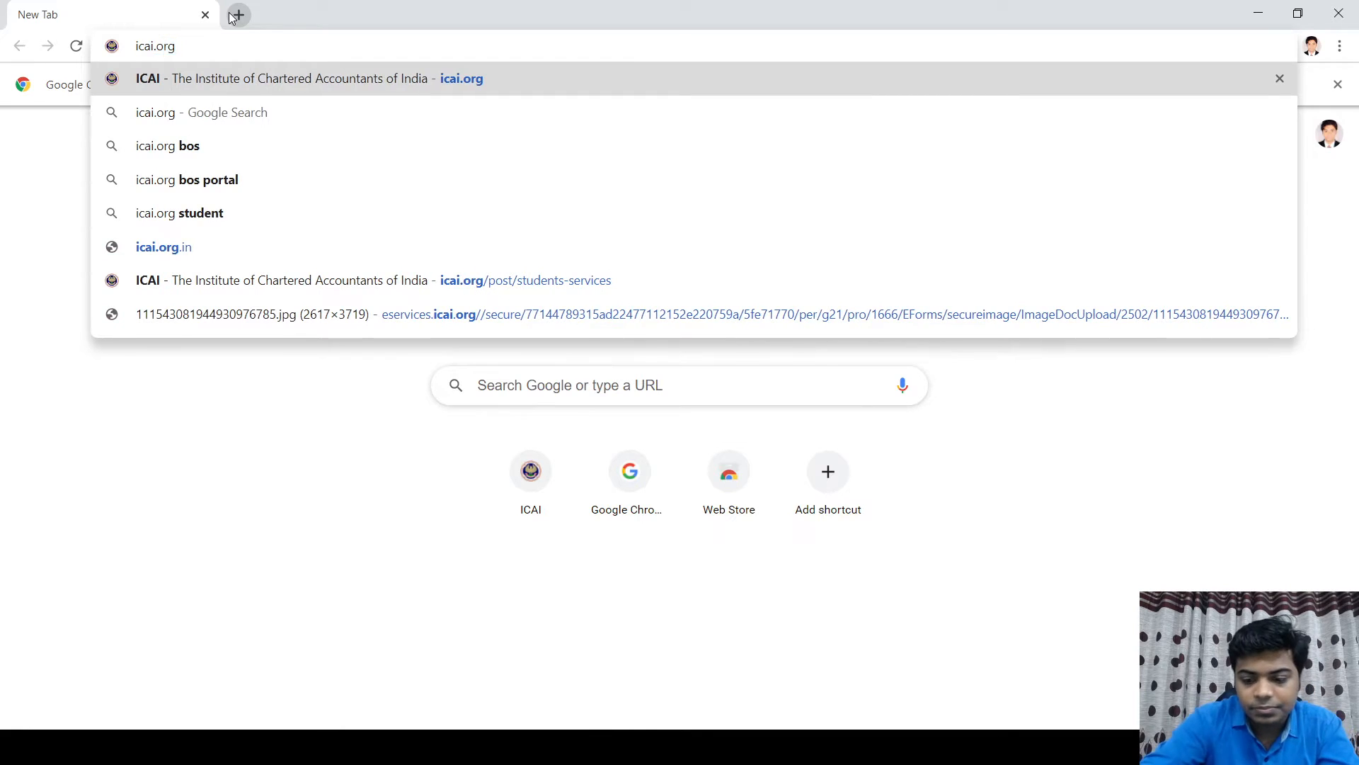
key(Return)
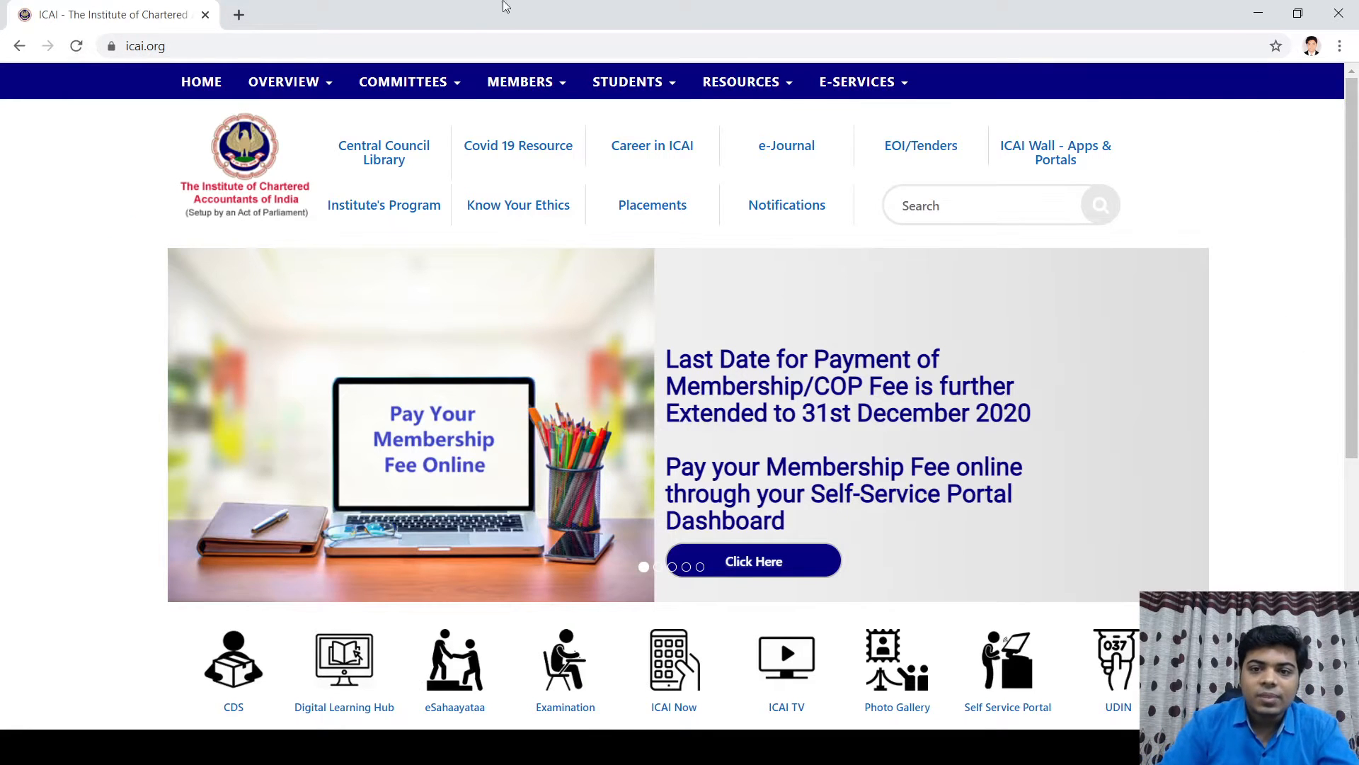
mouse_move(867, 87)
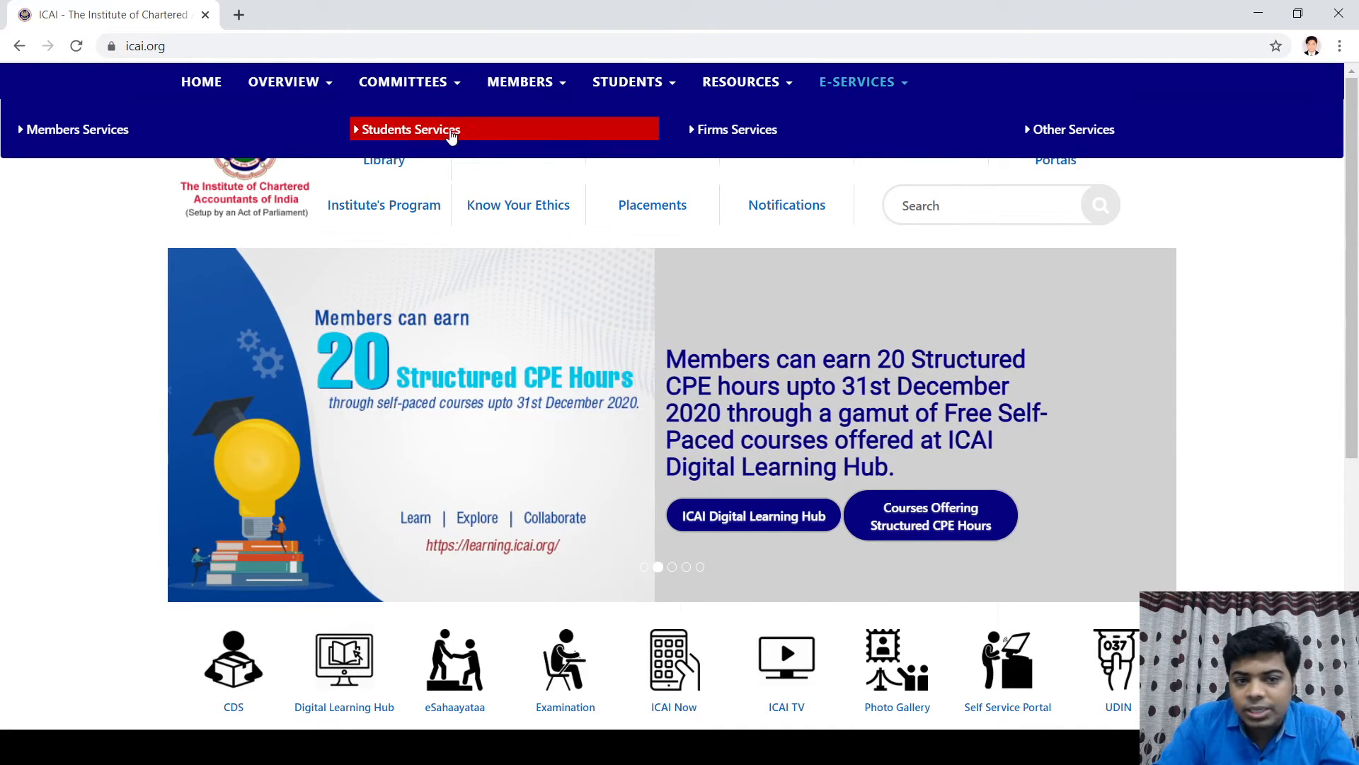
click(451, 134)
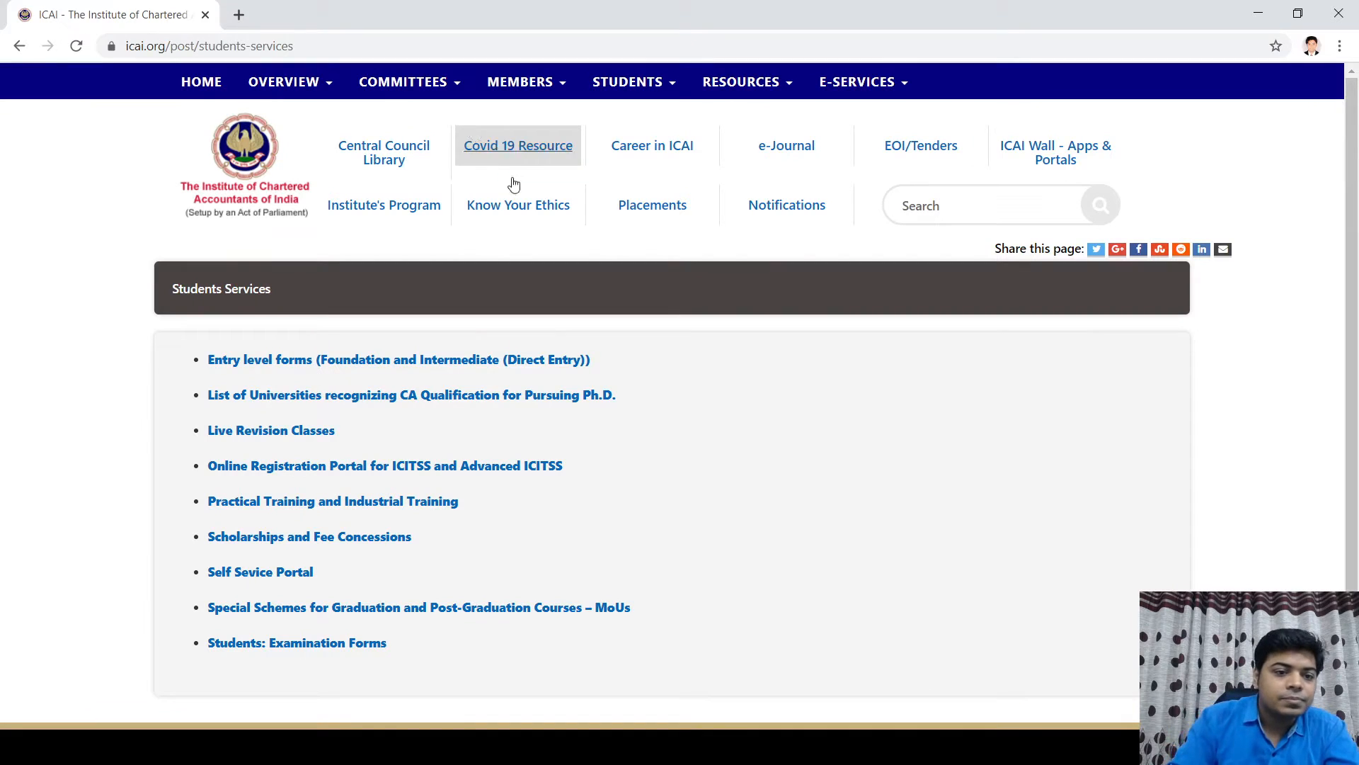
click(295, 361)
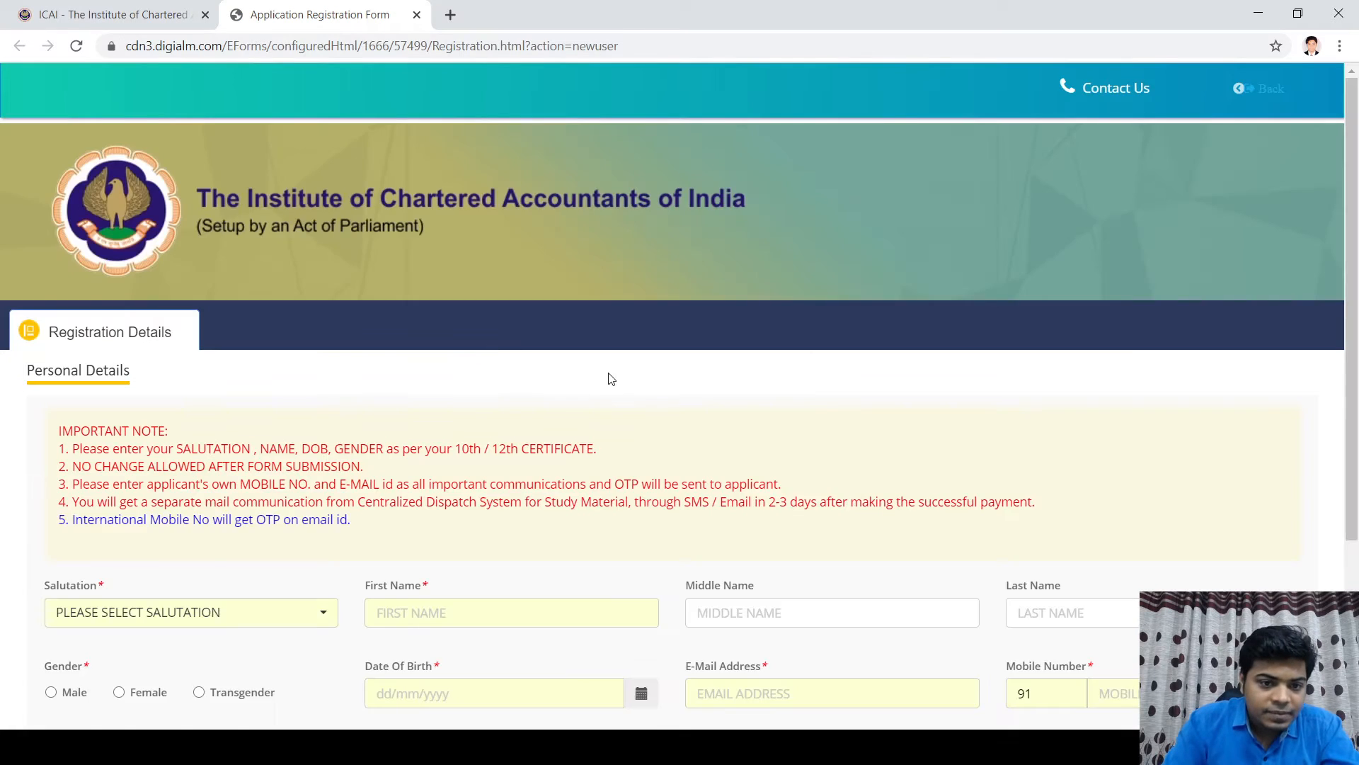
Step: Choose salutation Mr. and enter the applicant's first, middle and last names
scroll(606, 379, down, 4)
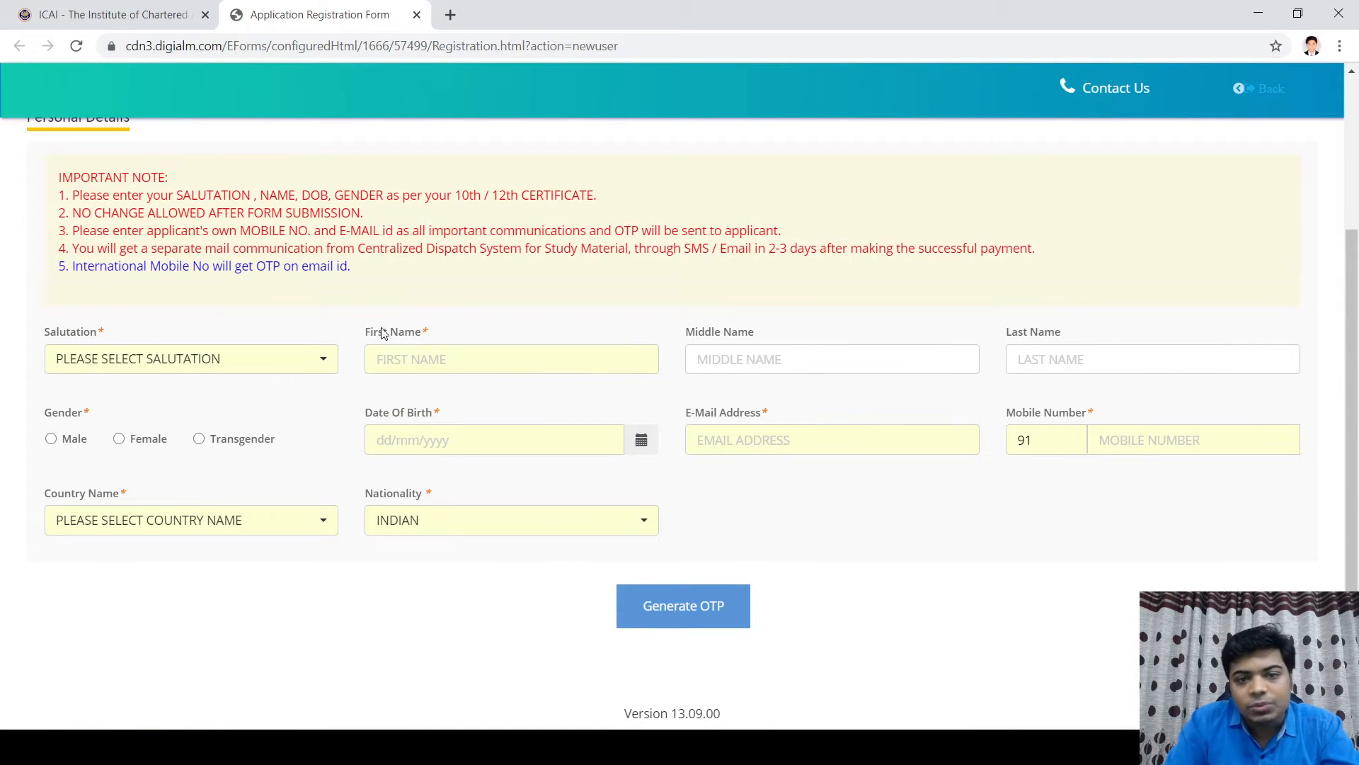
click(325, 361)
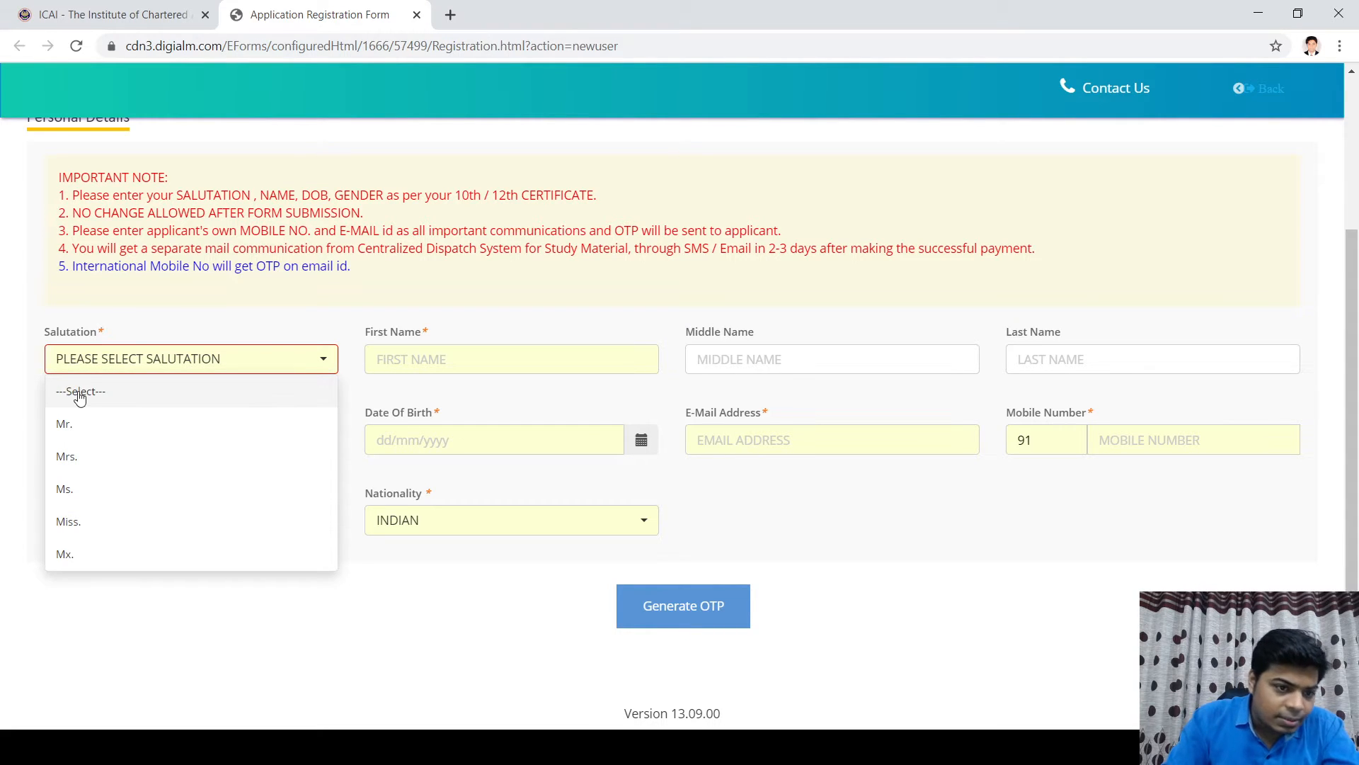
click(74, 434)
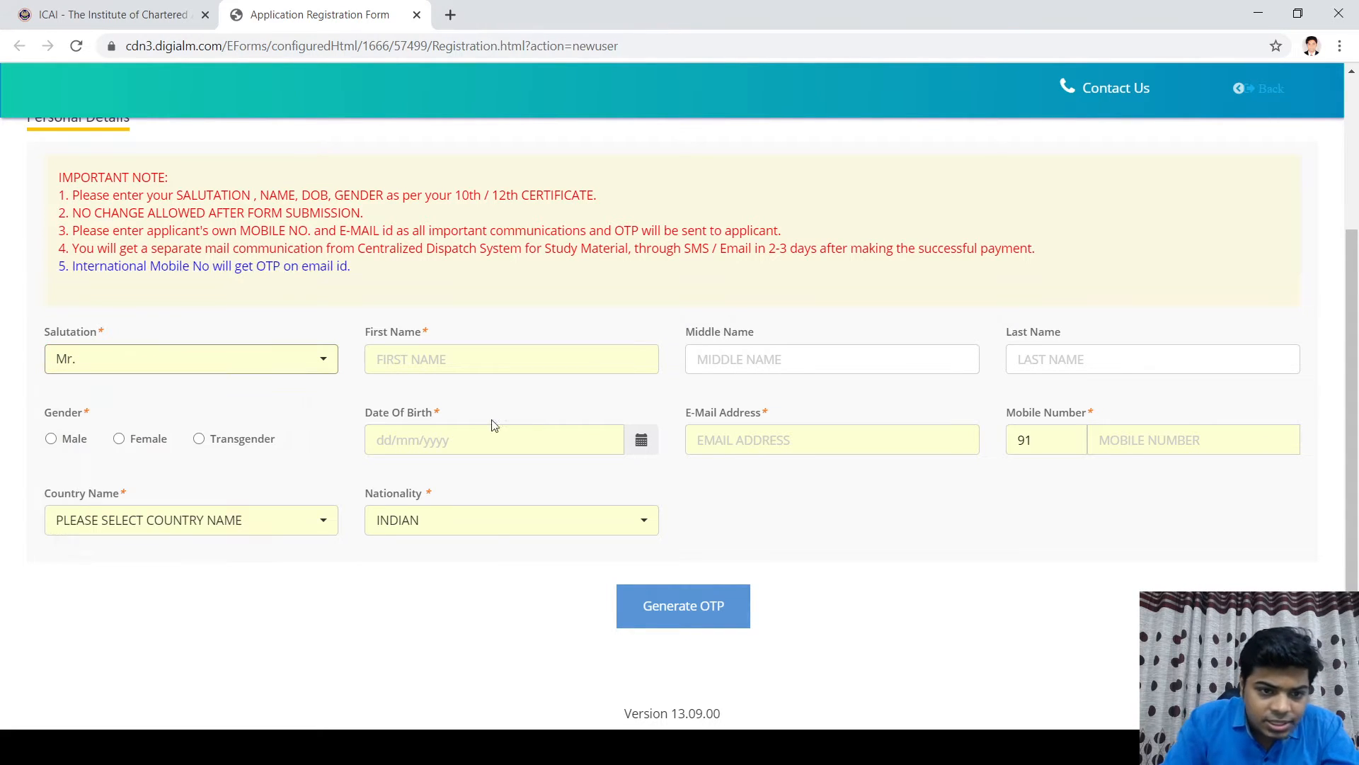
click(446, 354)
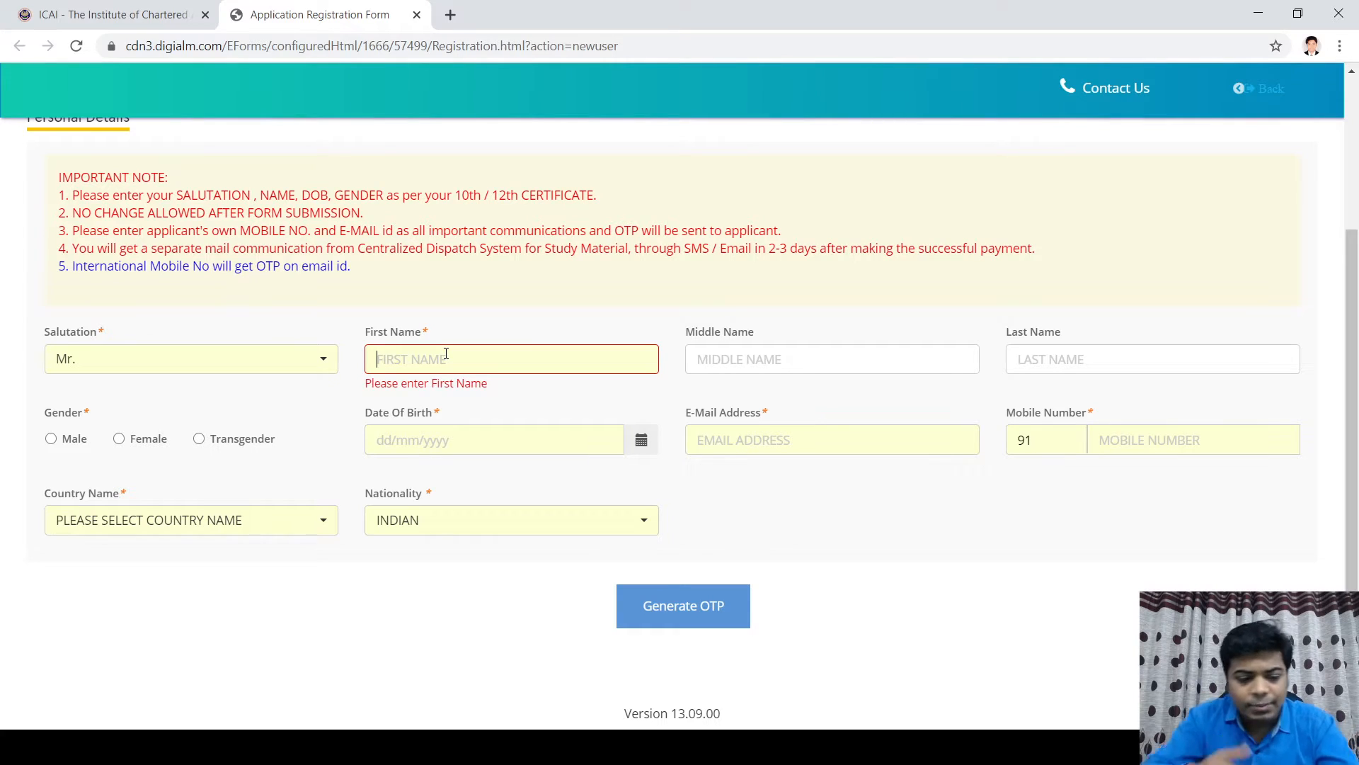
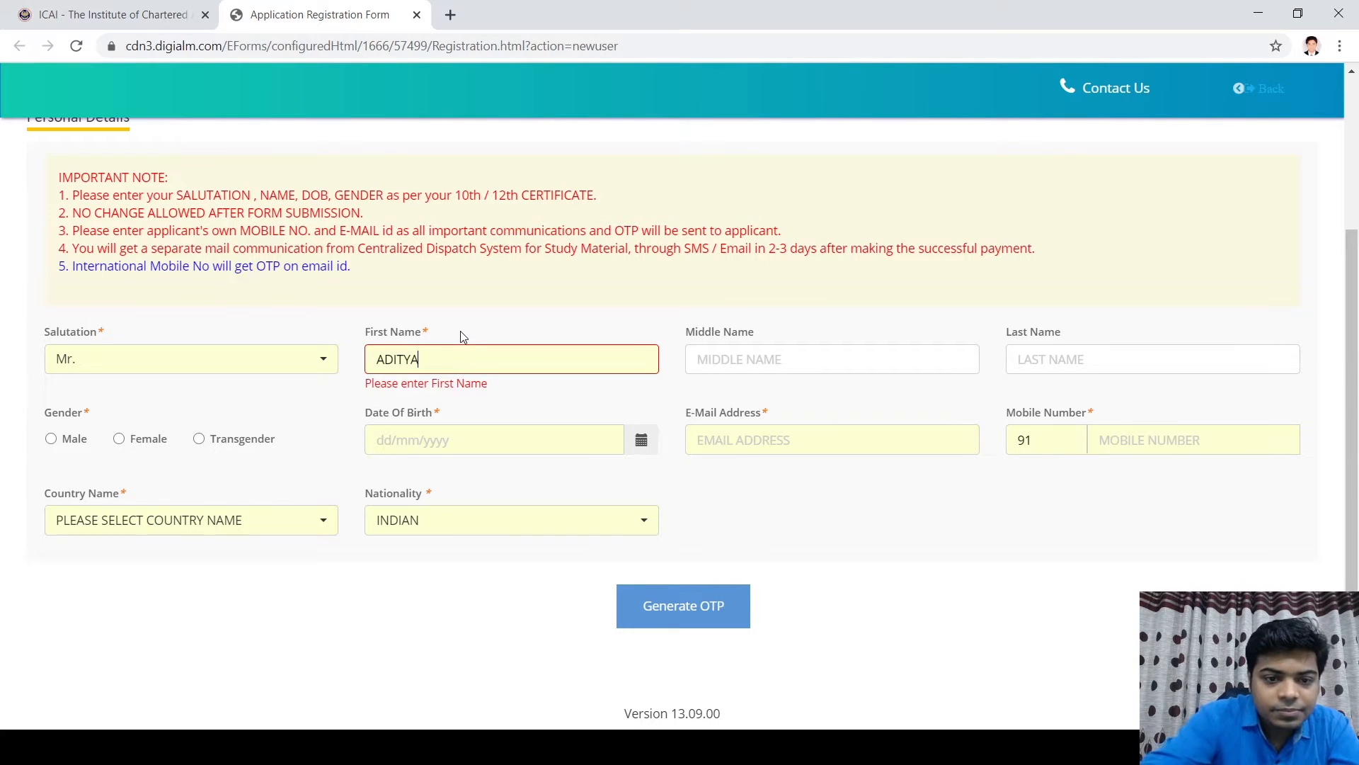
key(Tab)
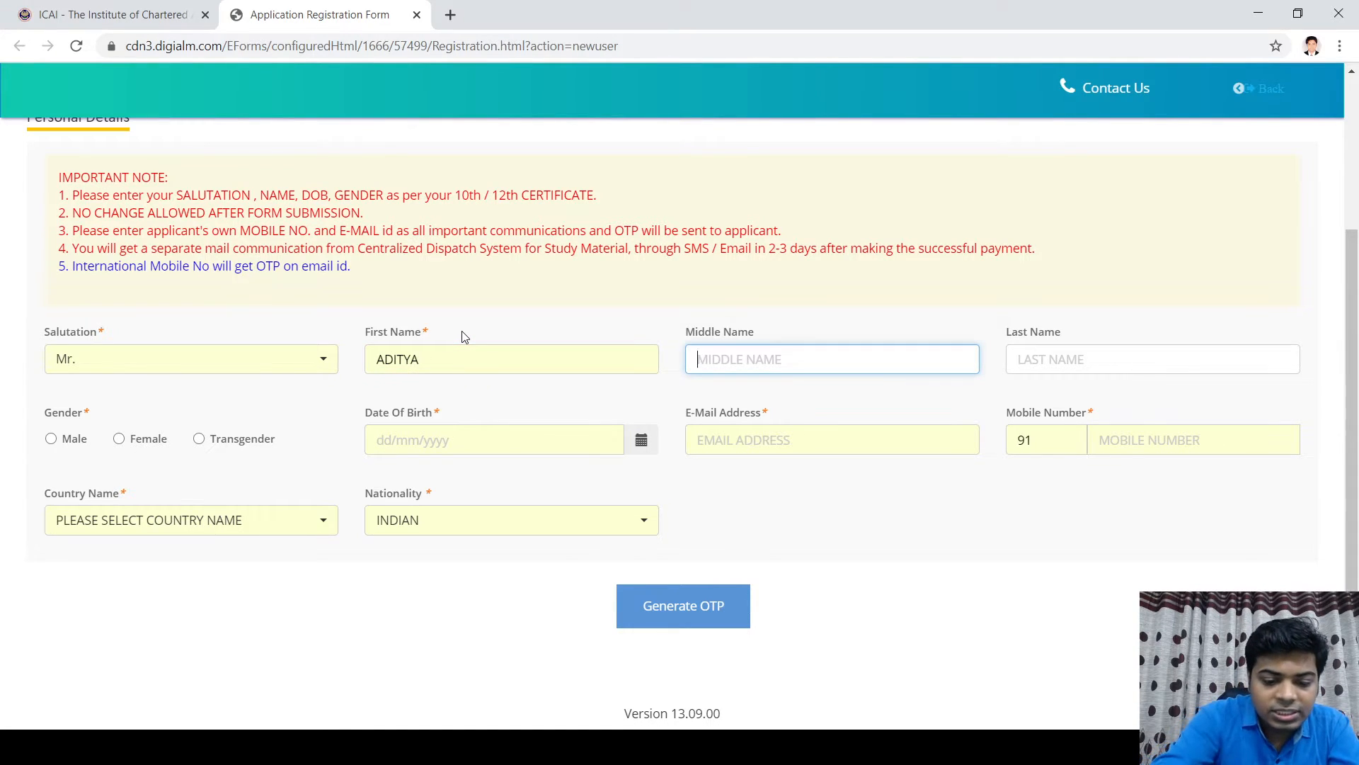
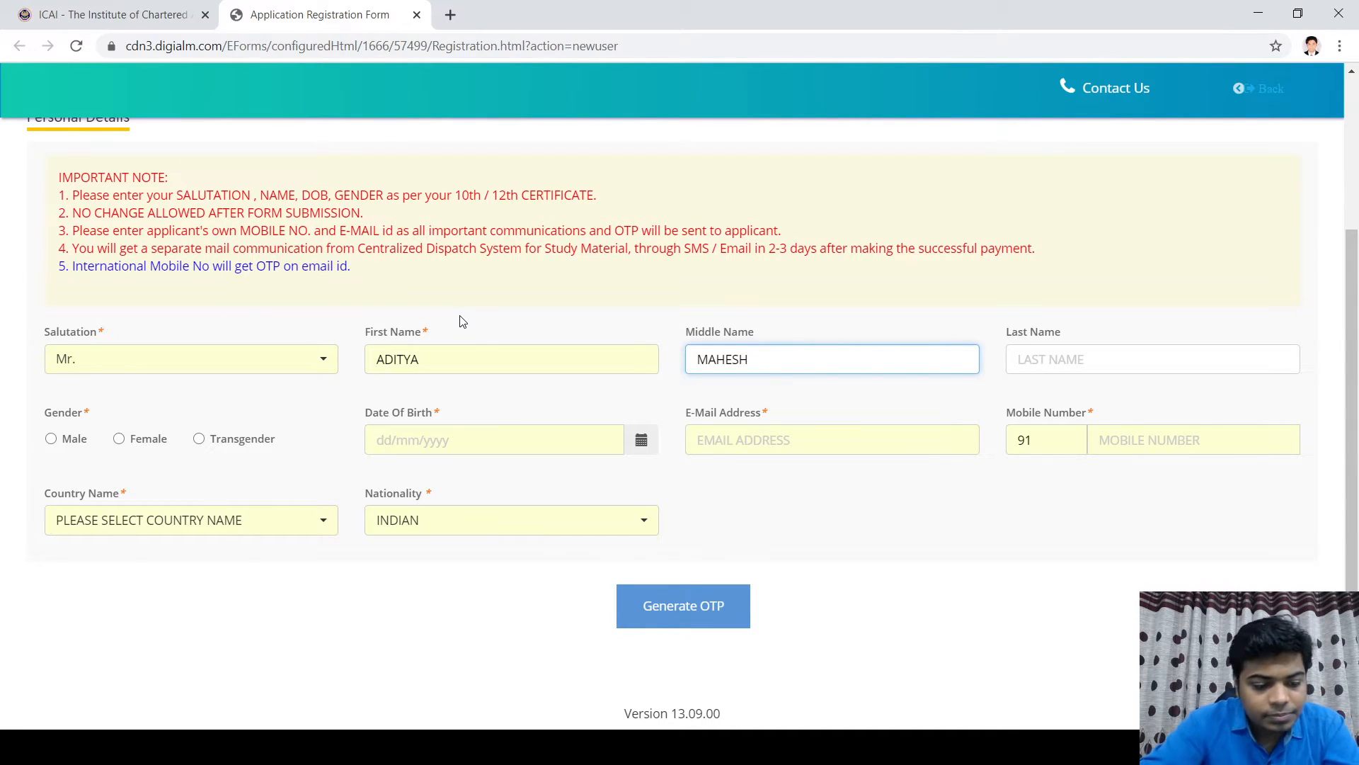
key(Tab)
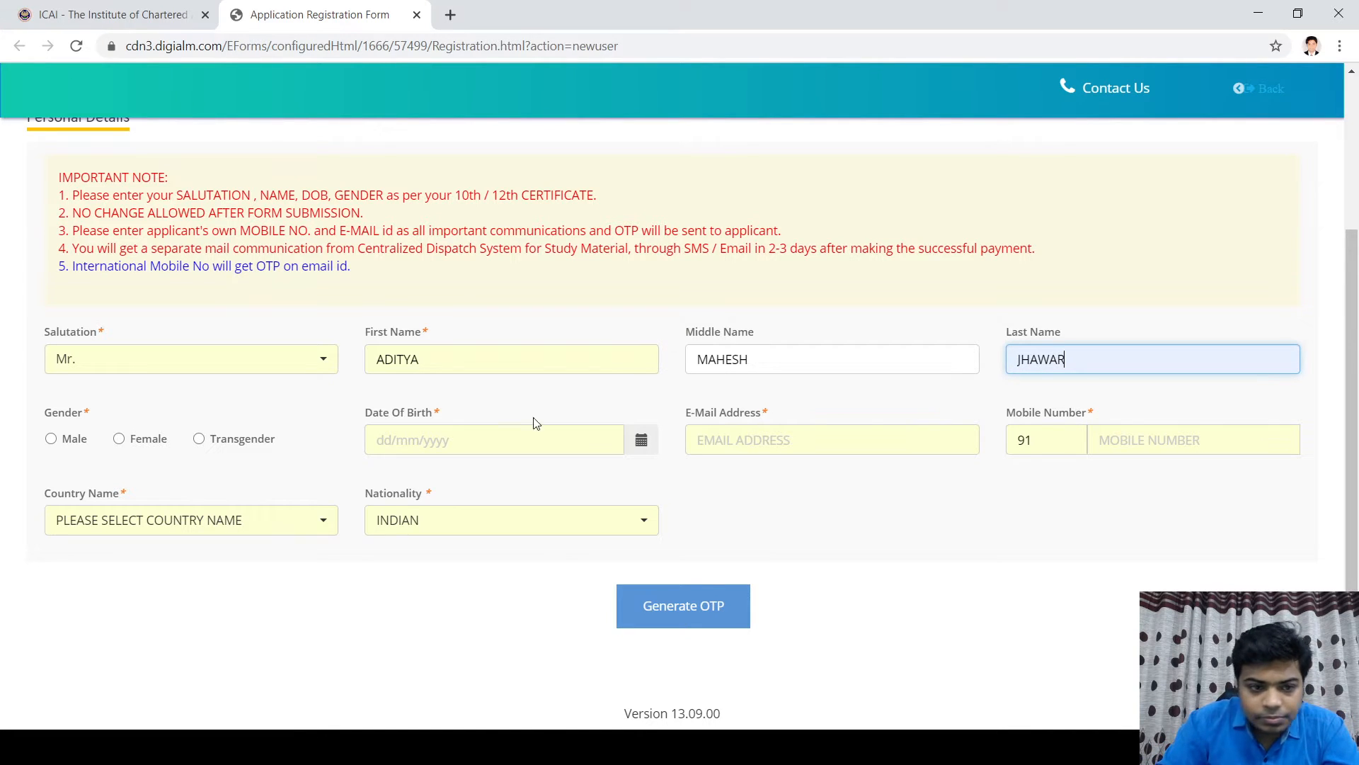
click(63, 440)
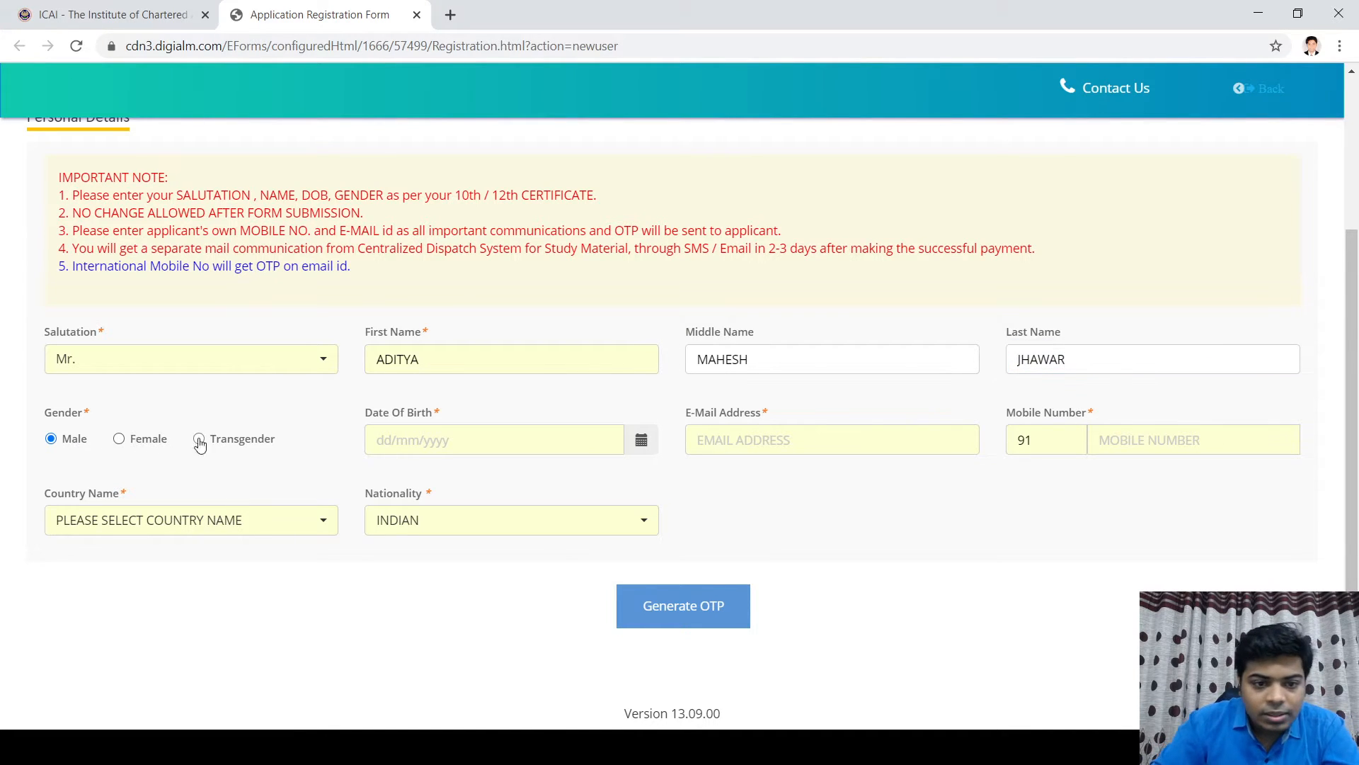
click(388, 441)
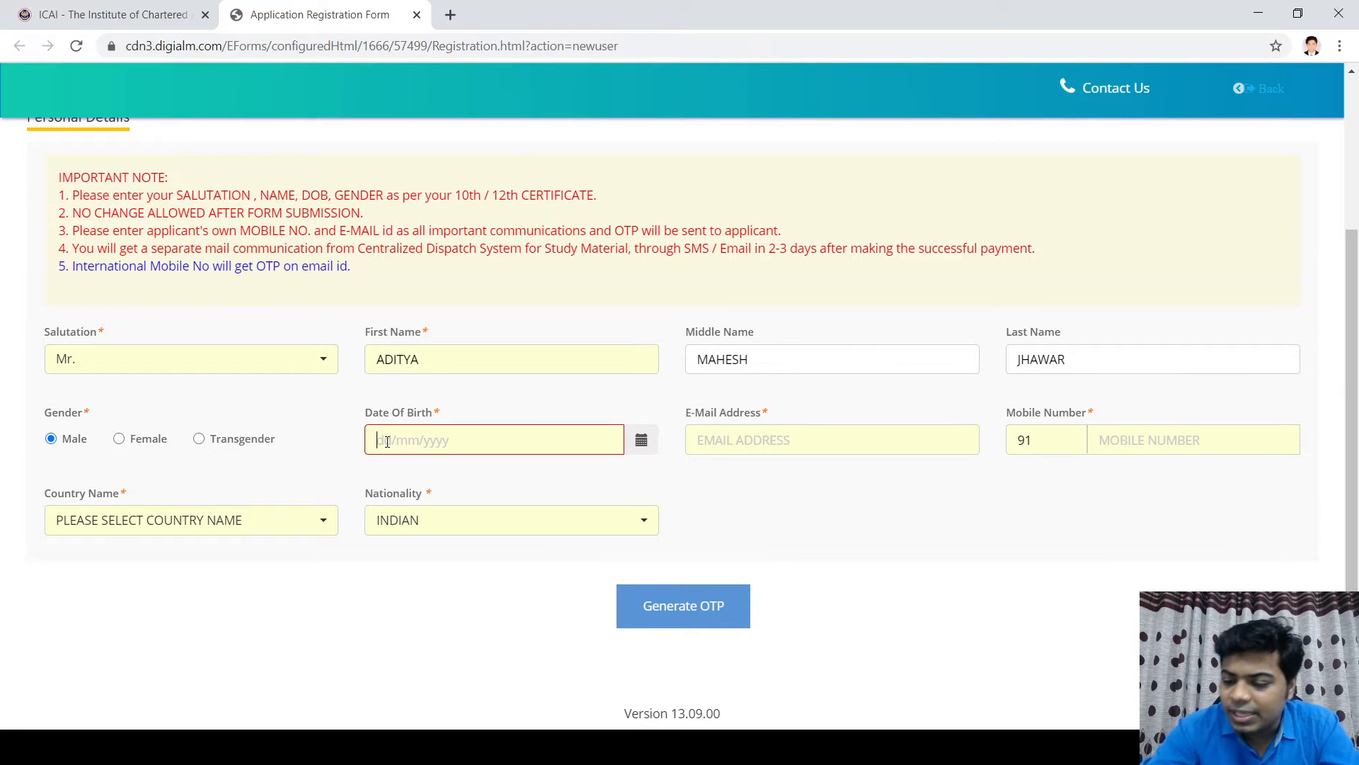
text(03/12/2020)
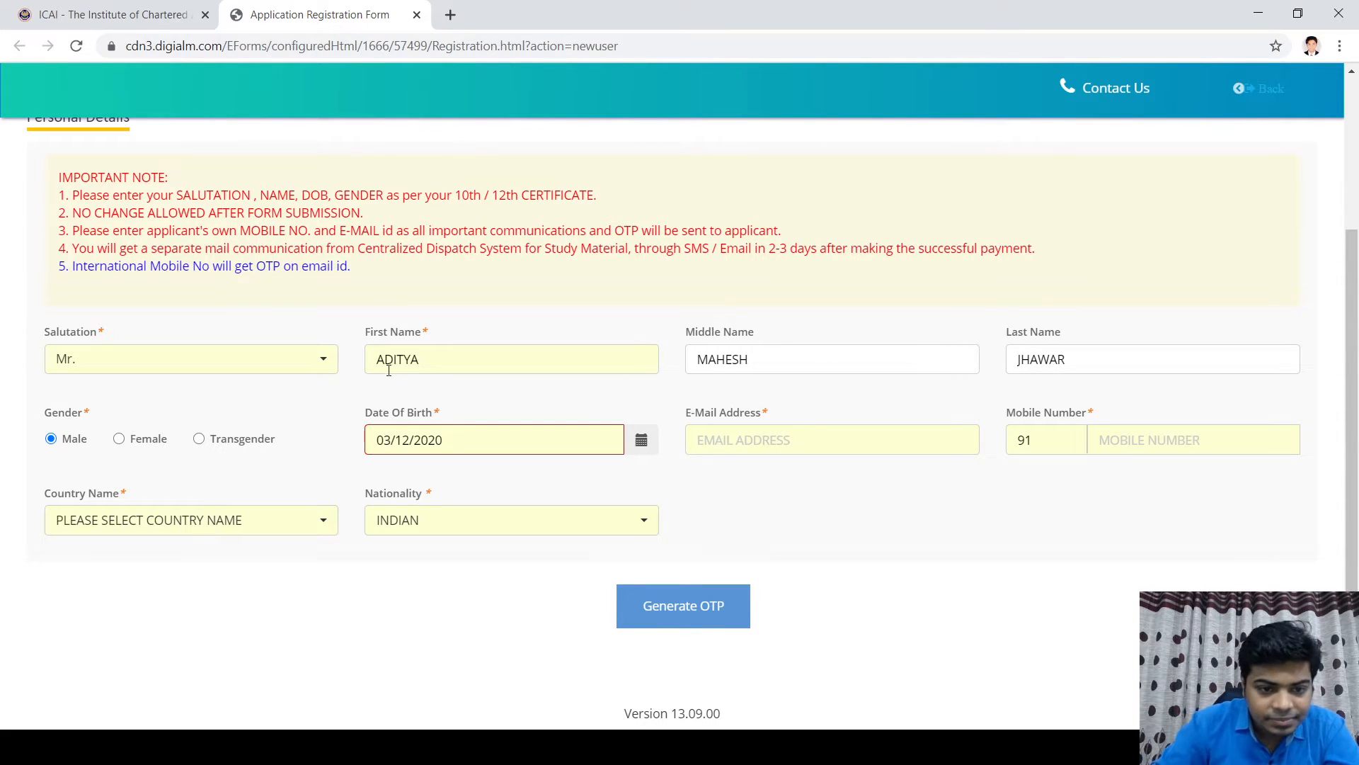
click(479, 445)
key(BackSpace)
key(BackSpace)
key(BackSpace)
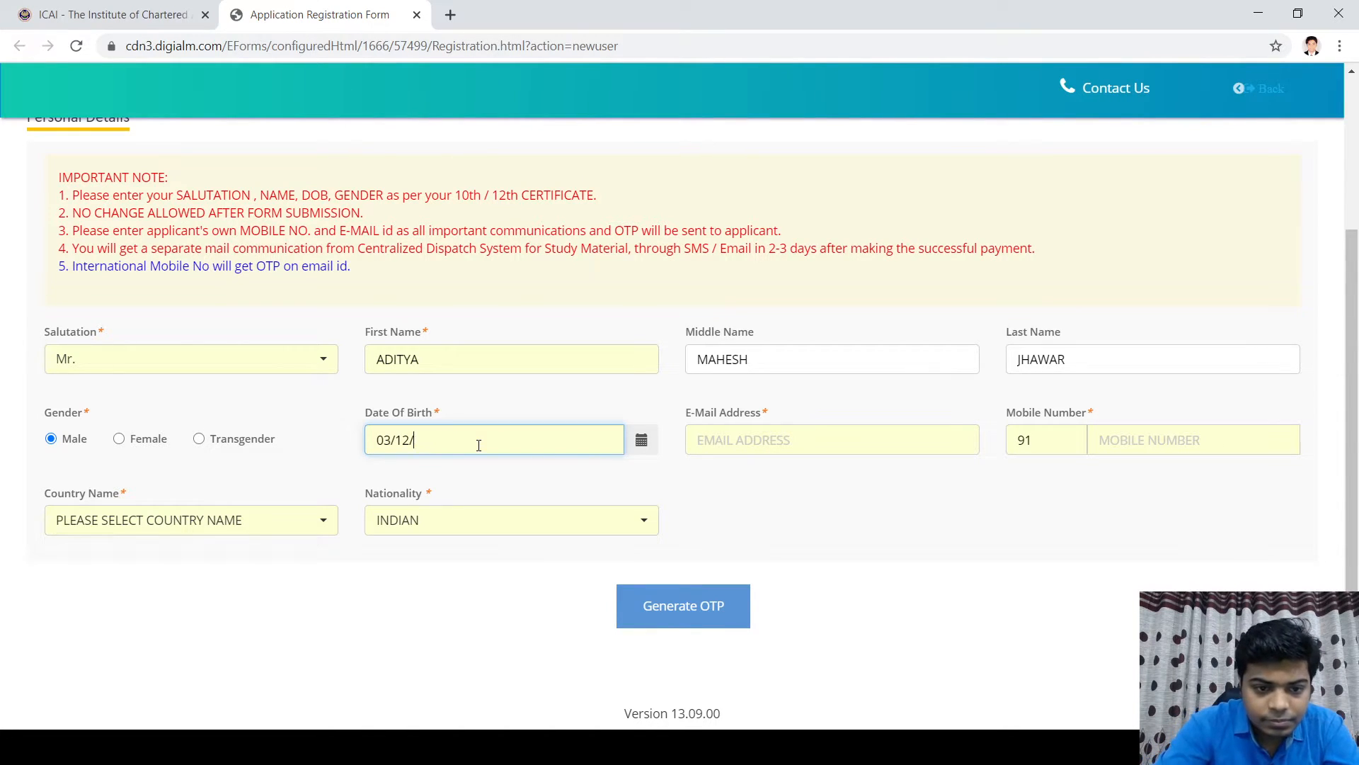
text(1999)
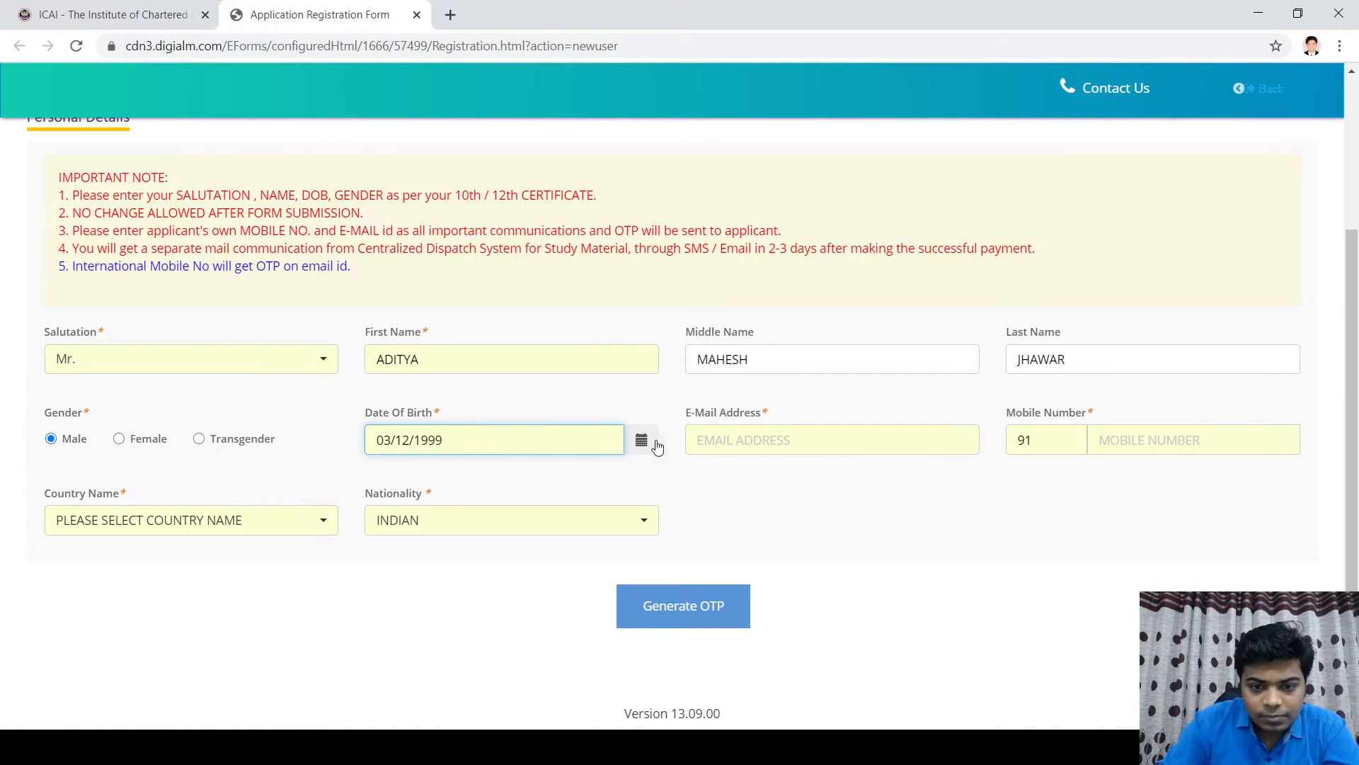
click(695, 441)
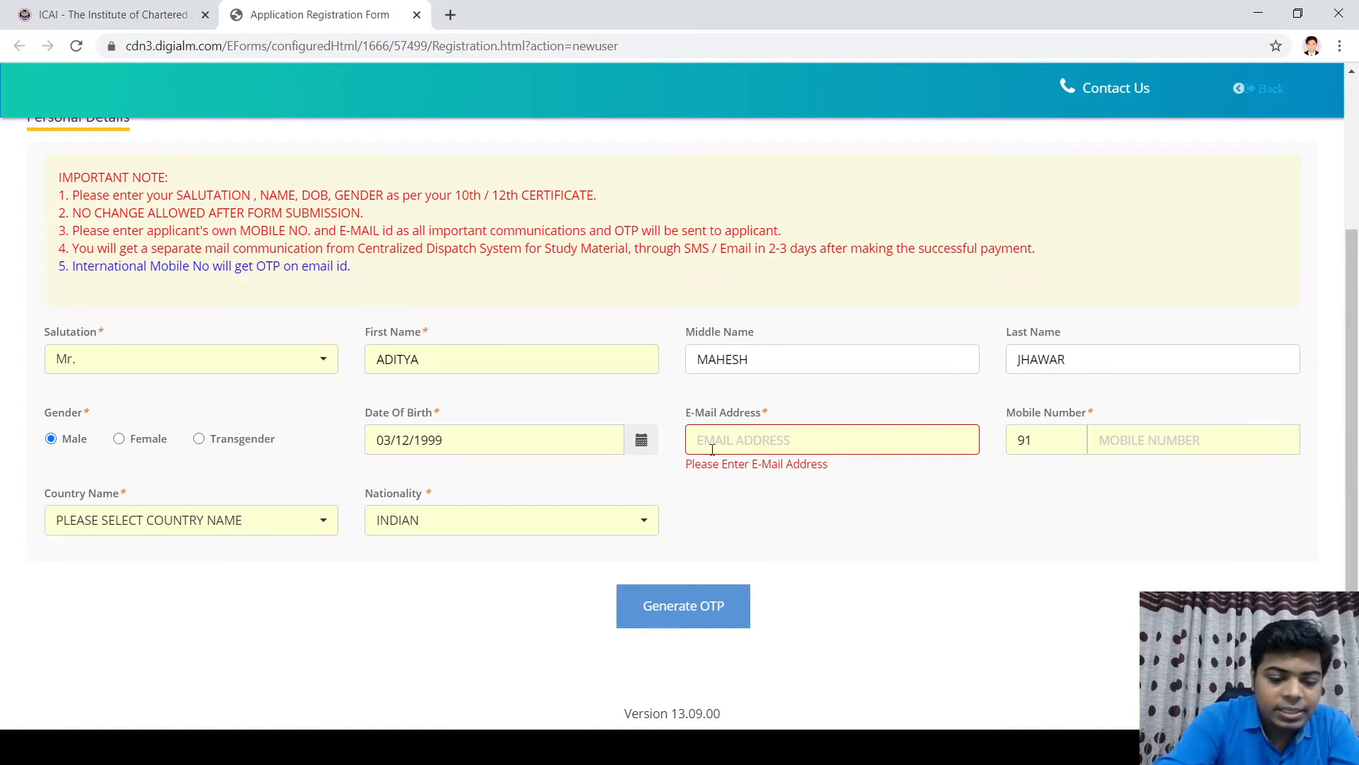
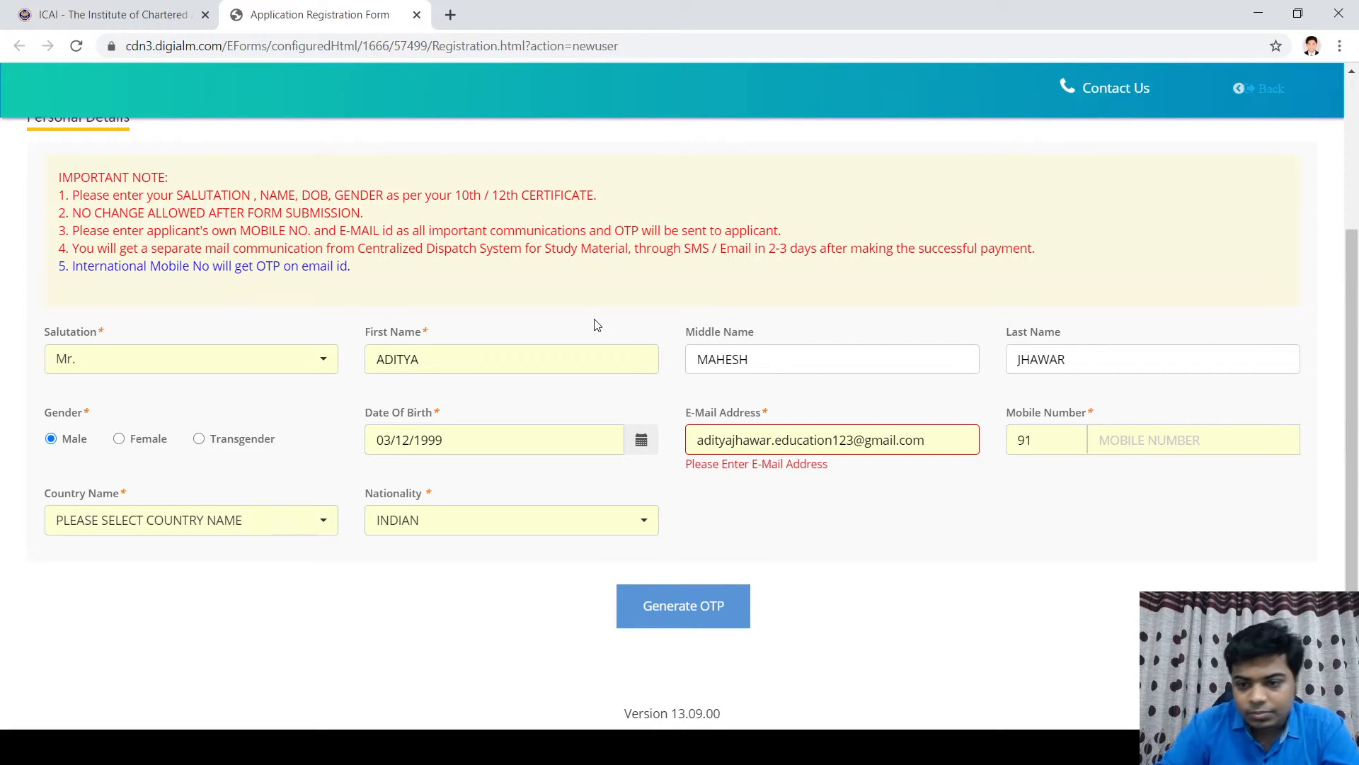
Step: Enter the applicant's e-mail address and mobile number, and choose INDIA as the country
click(1145, 444)
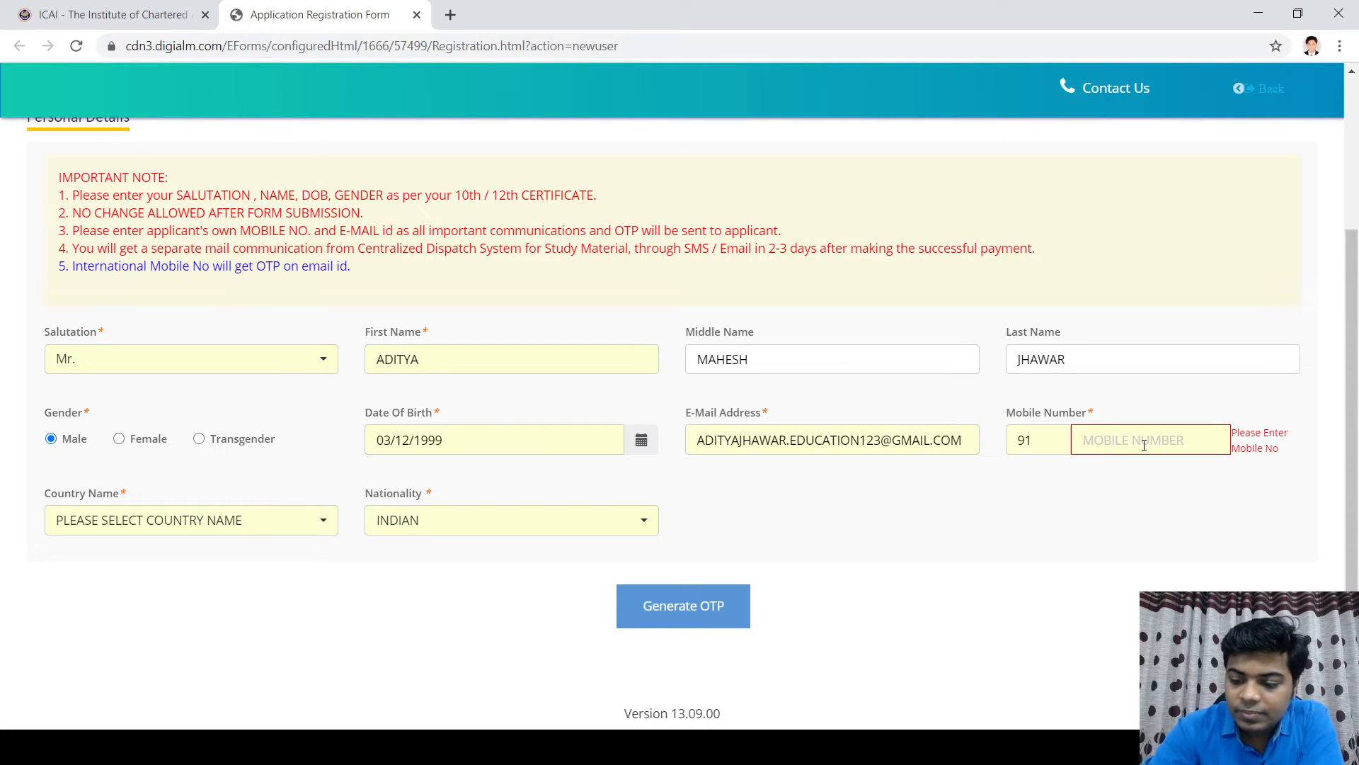
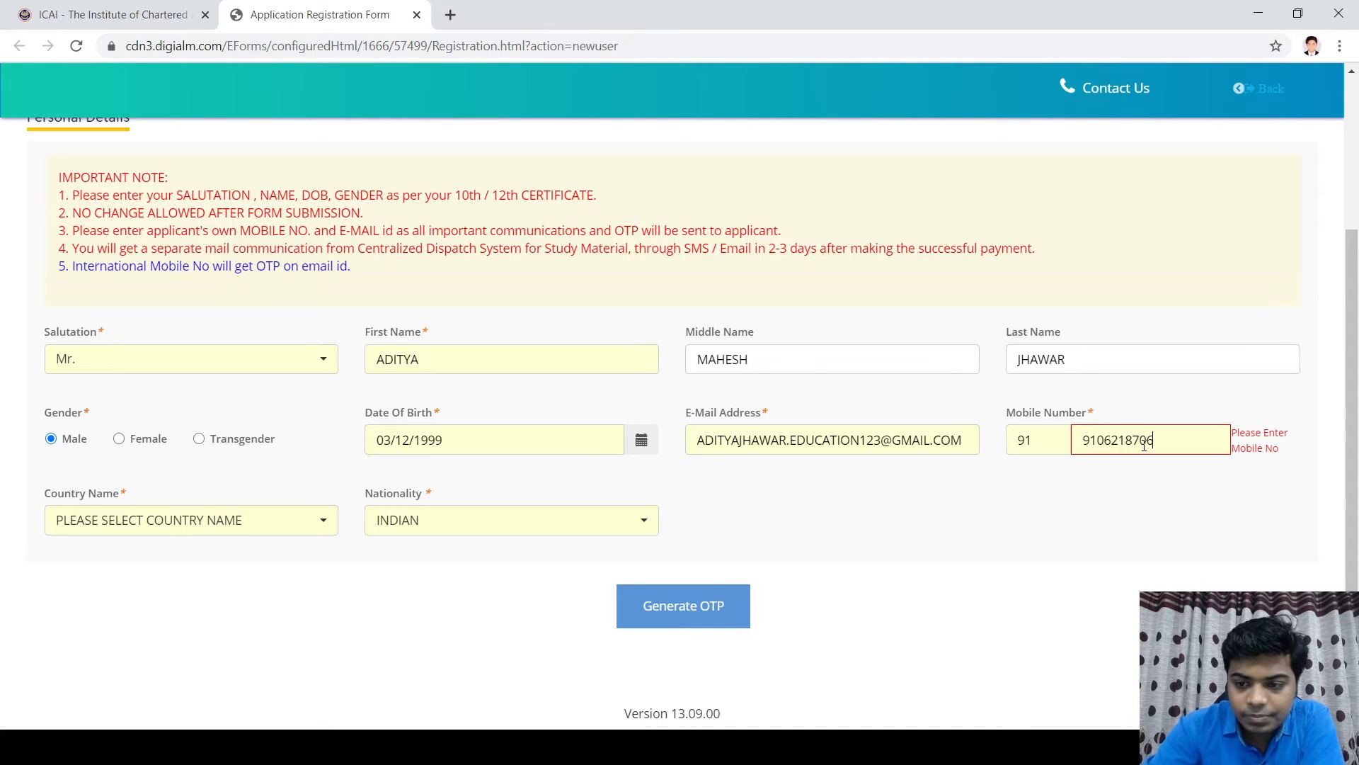
click(254, 524)
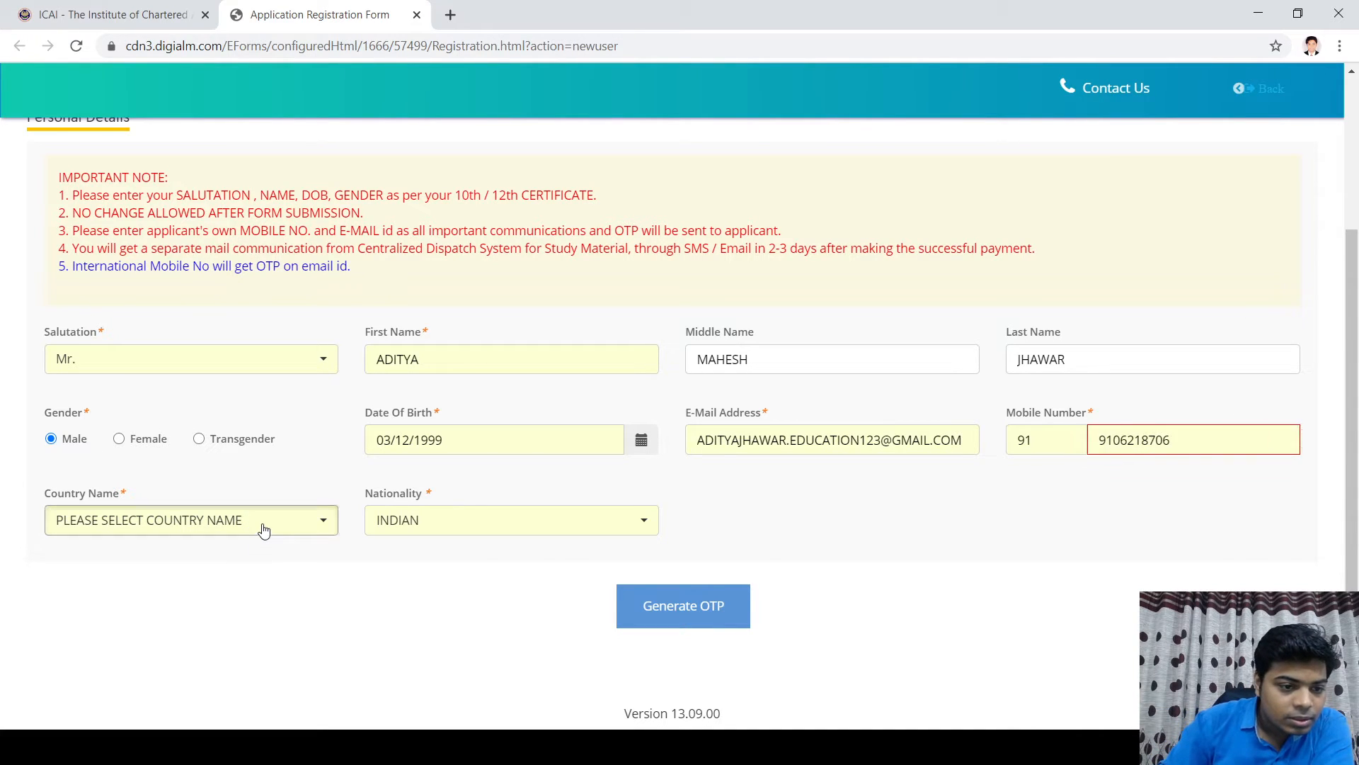
click(106, 83)
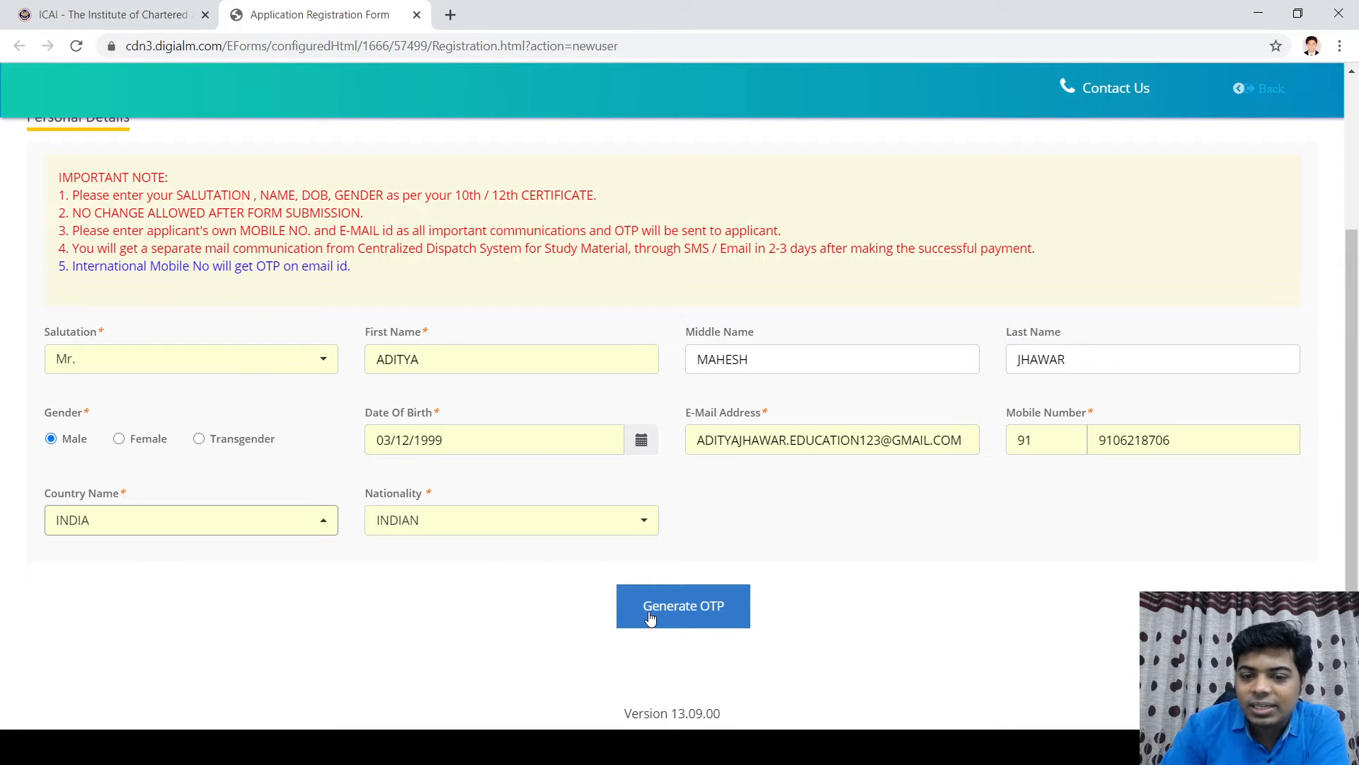
Step: Request an OTP for the mobile number by confirming and solving the captcha
click(693, 619)
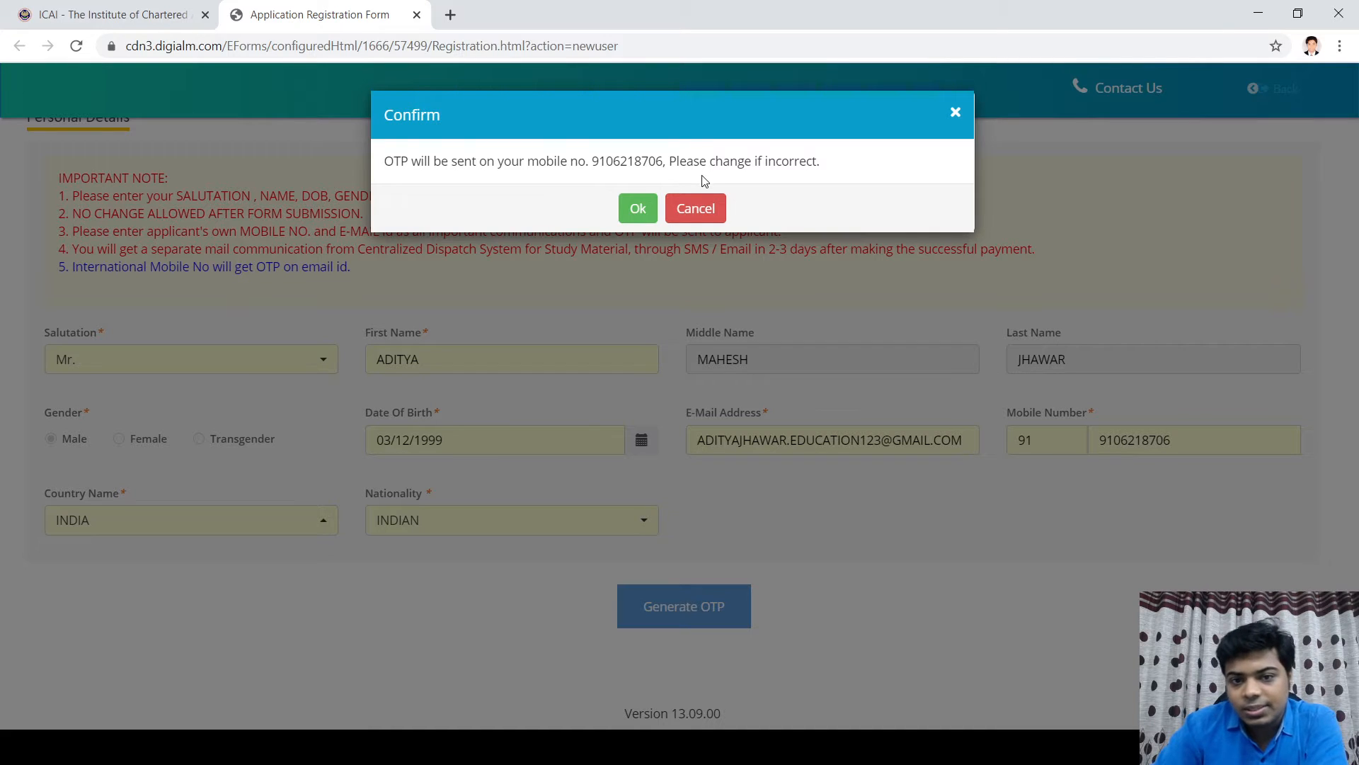
click(634, 211)
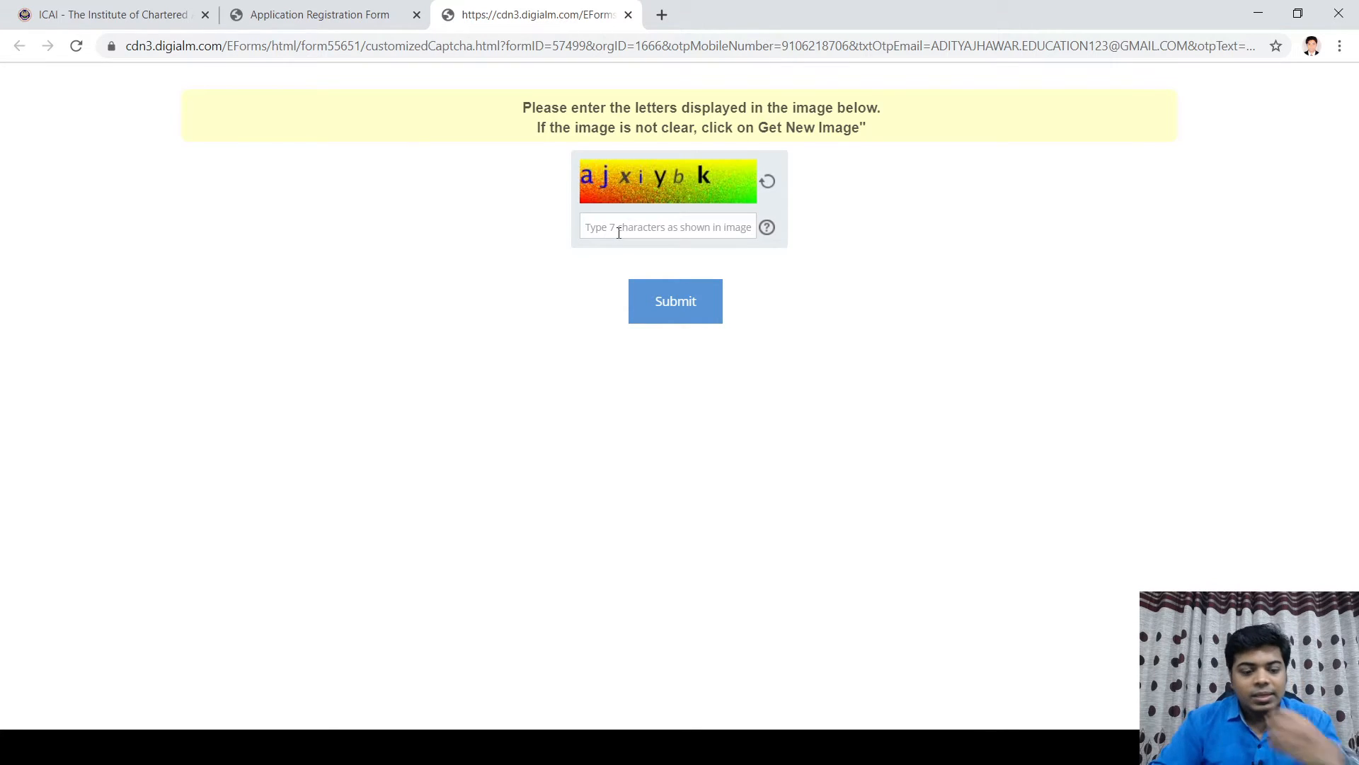
click(618, 233)
text(aj)
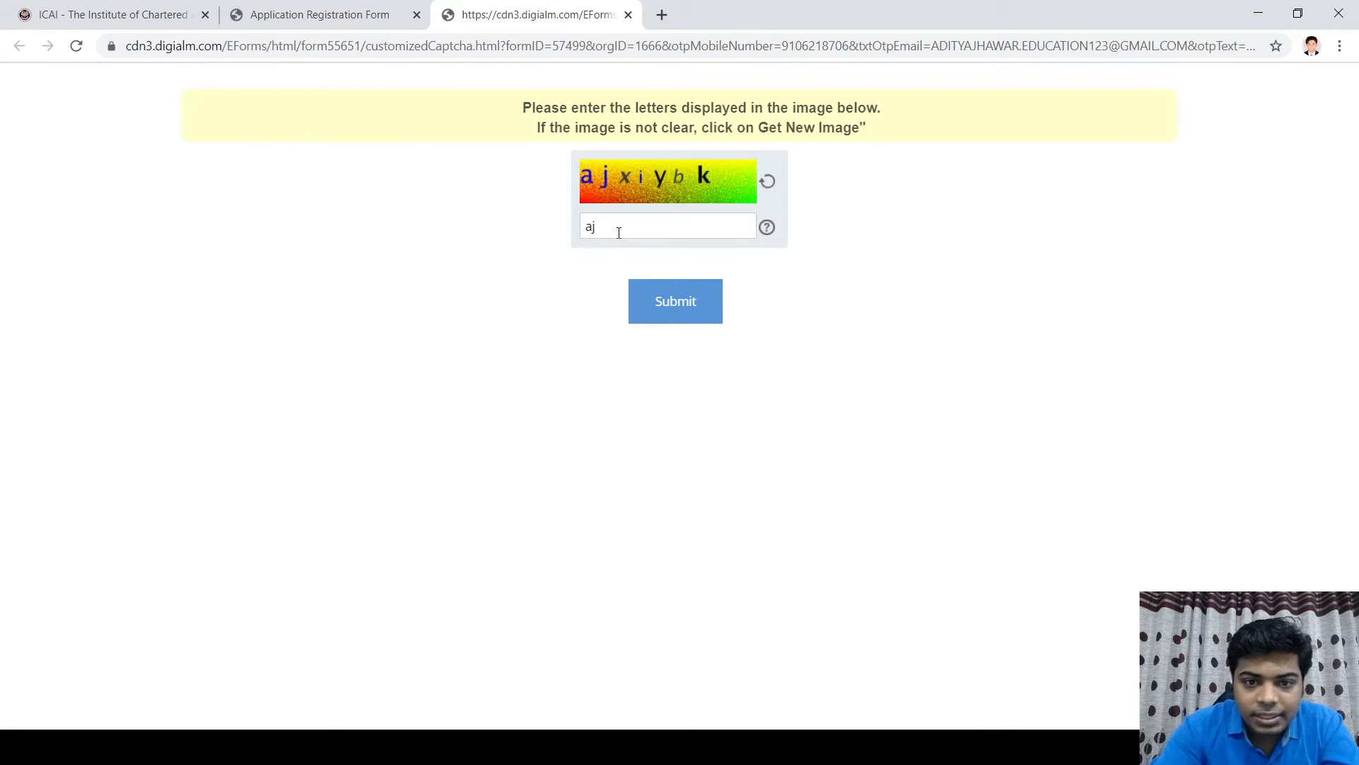
text(xi)
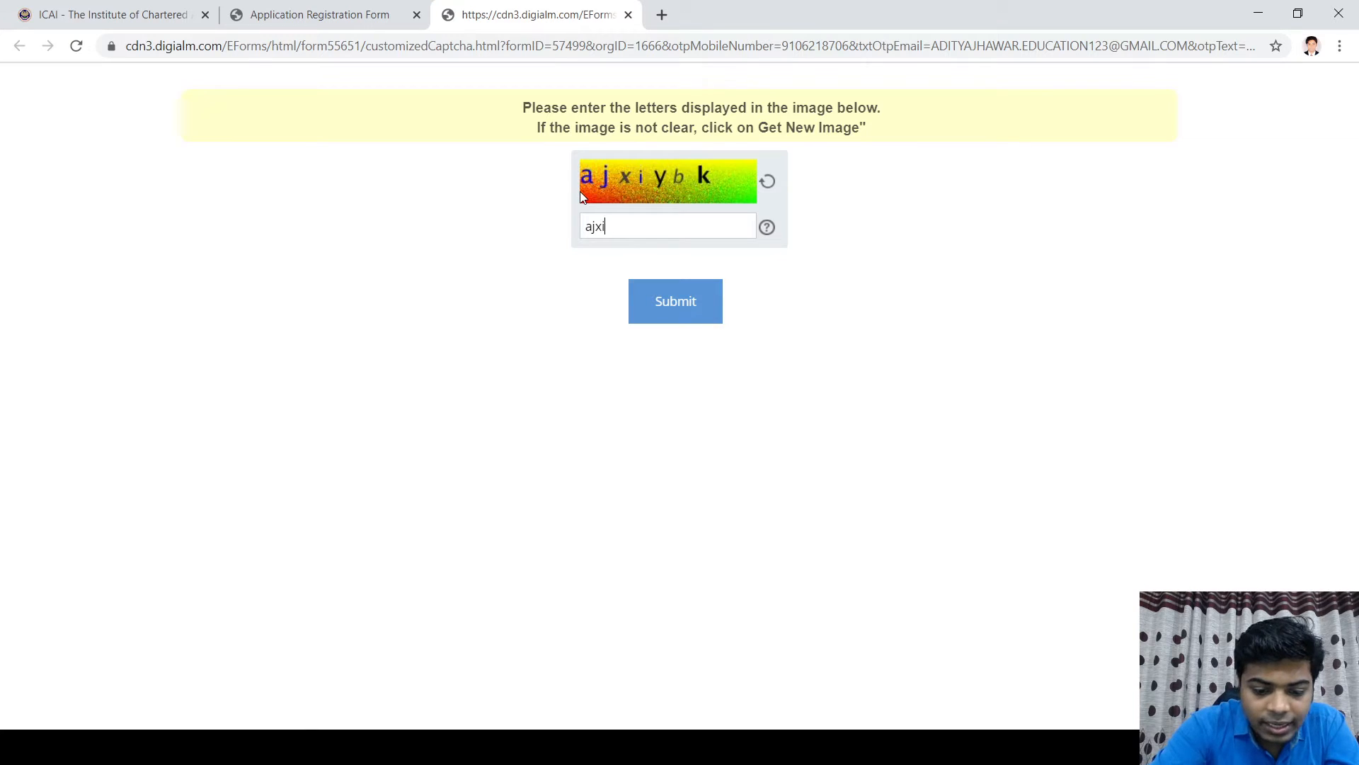
text(ybk)
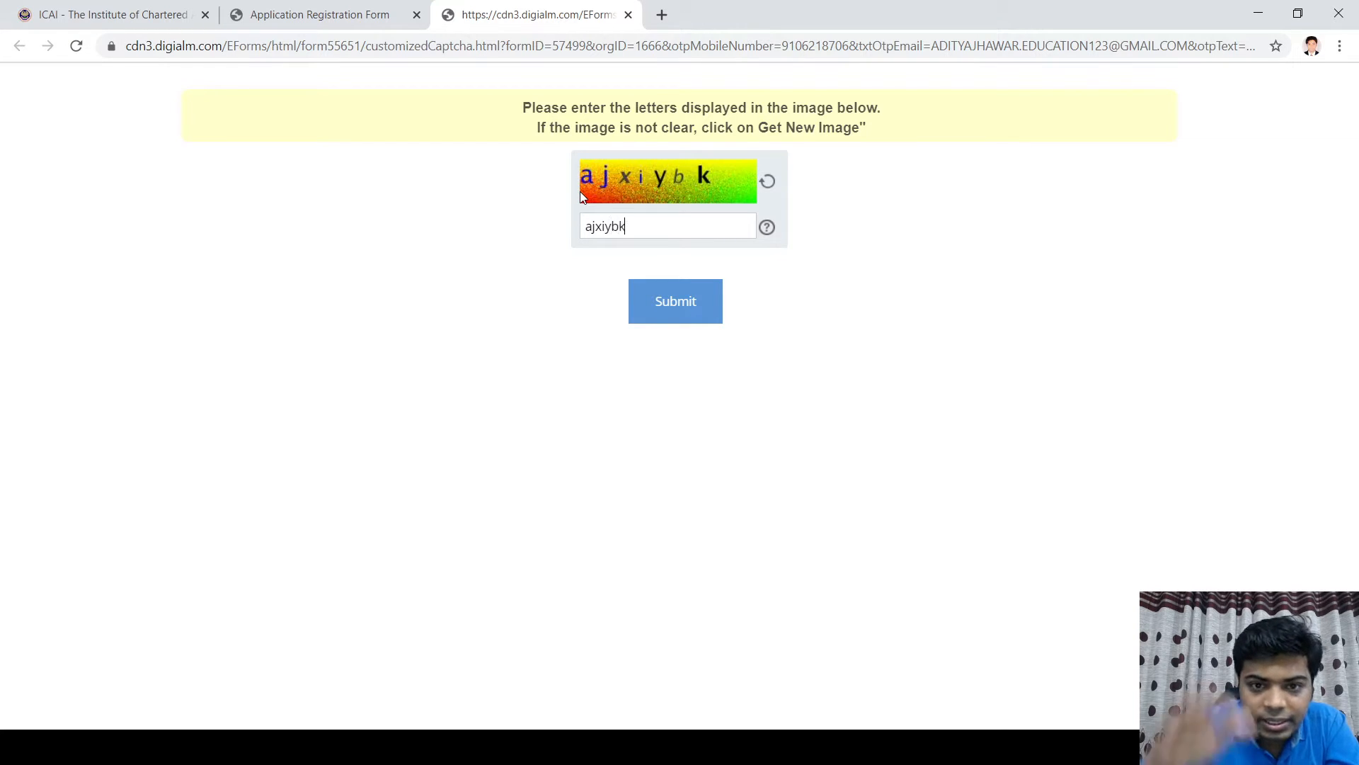
click(702, 307)
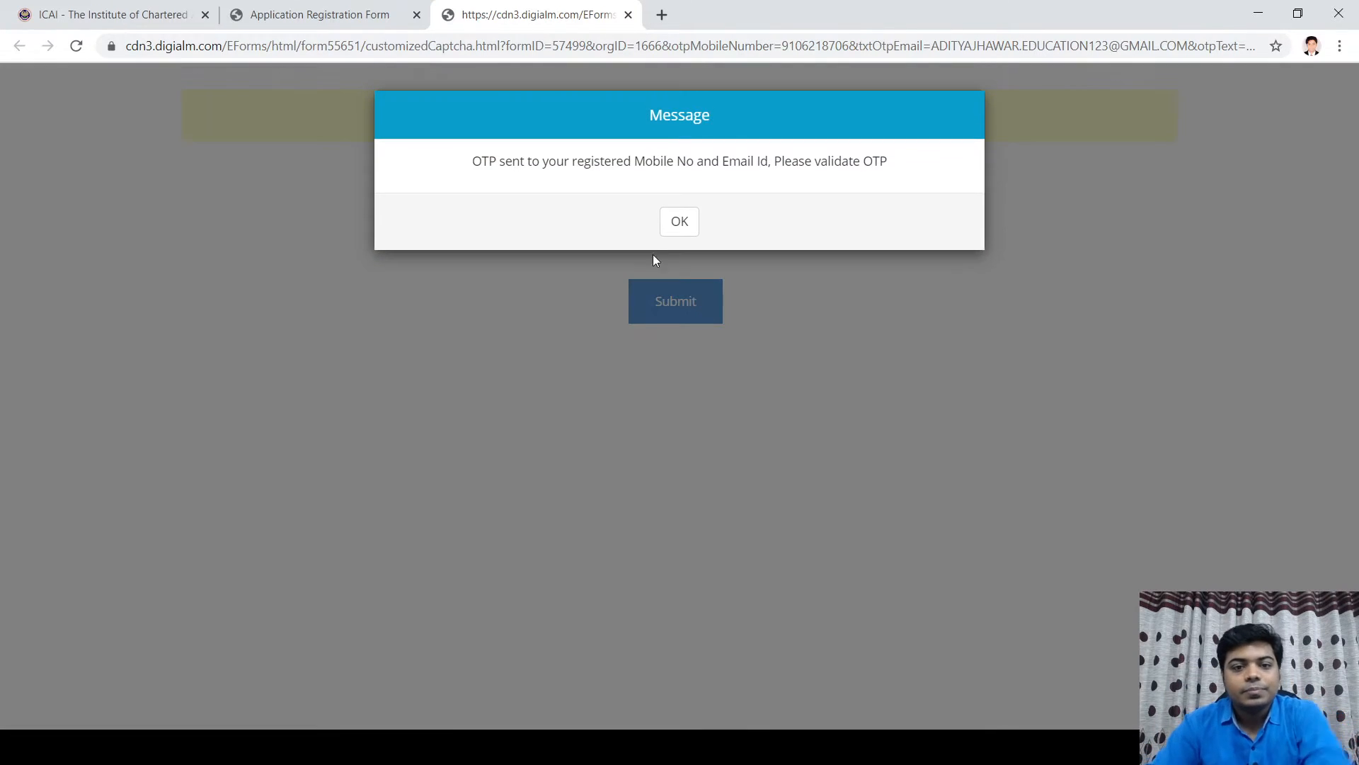
click(689, 222)
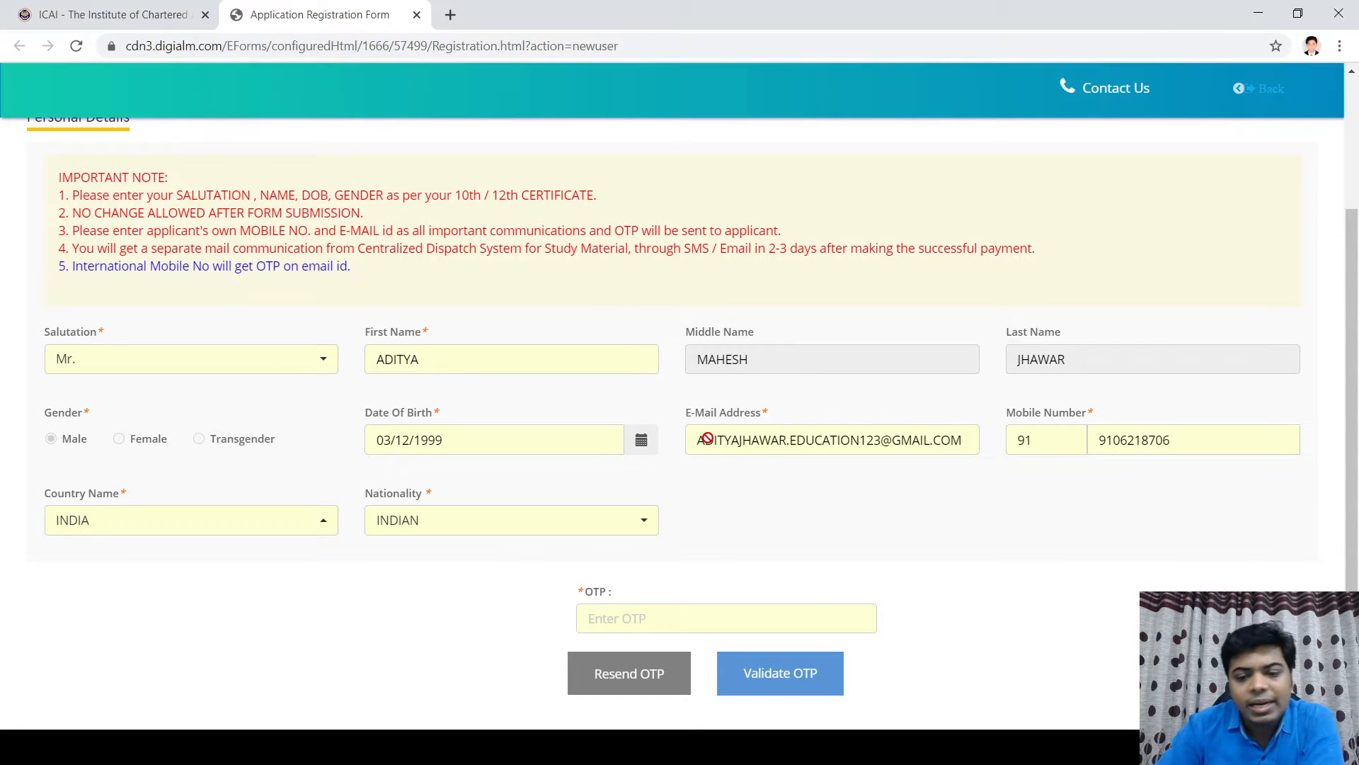
Step: Enter the received OTP, validate it, and confirm final submission of the registration form
click(605, 614)
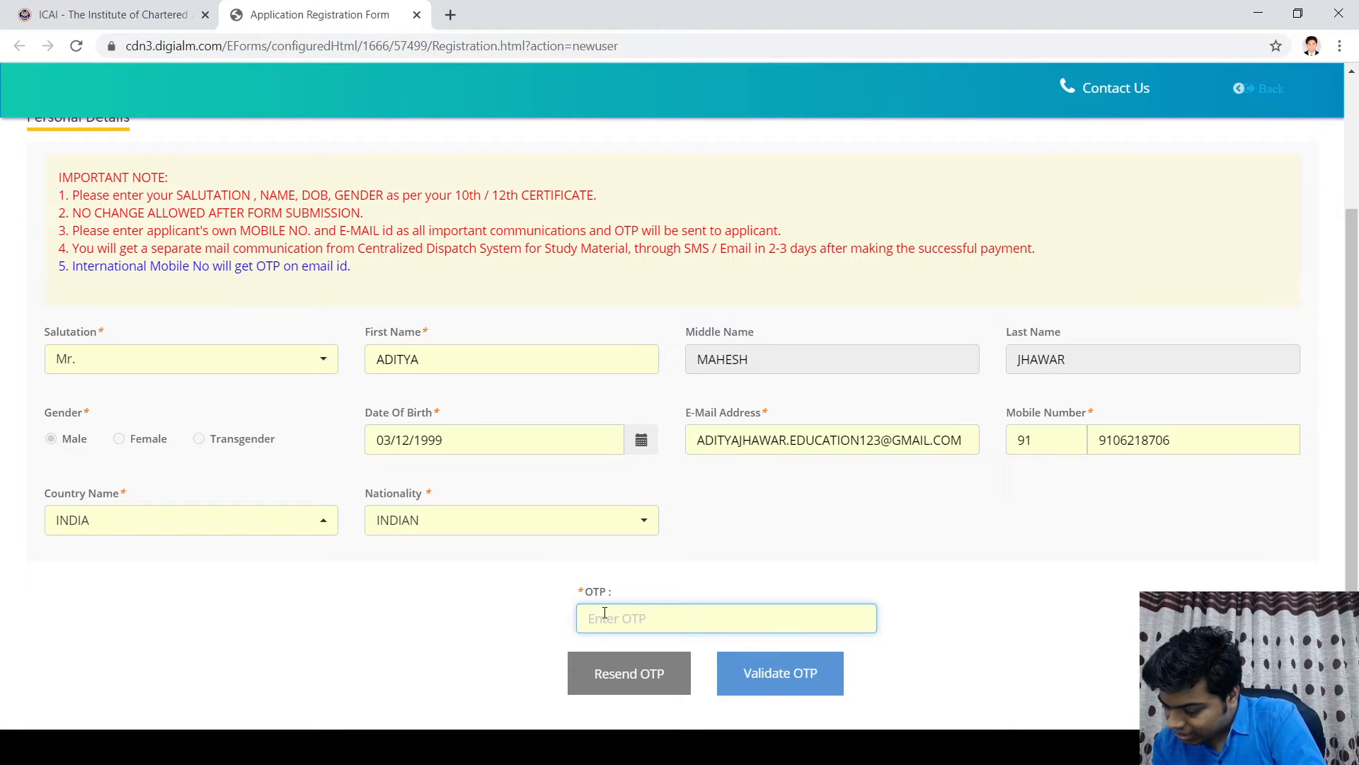
text(1)
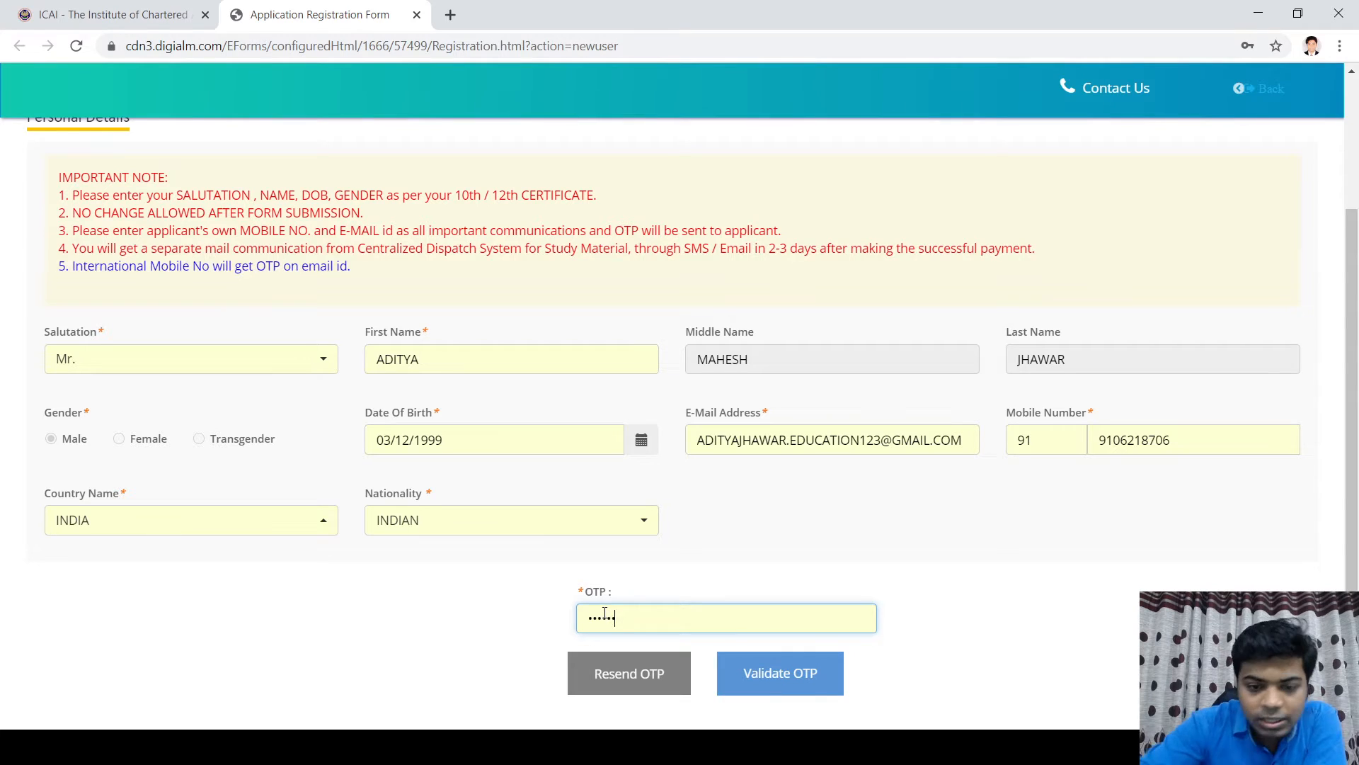
click(765, 674)
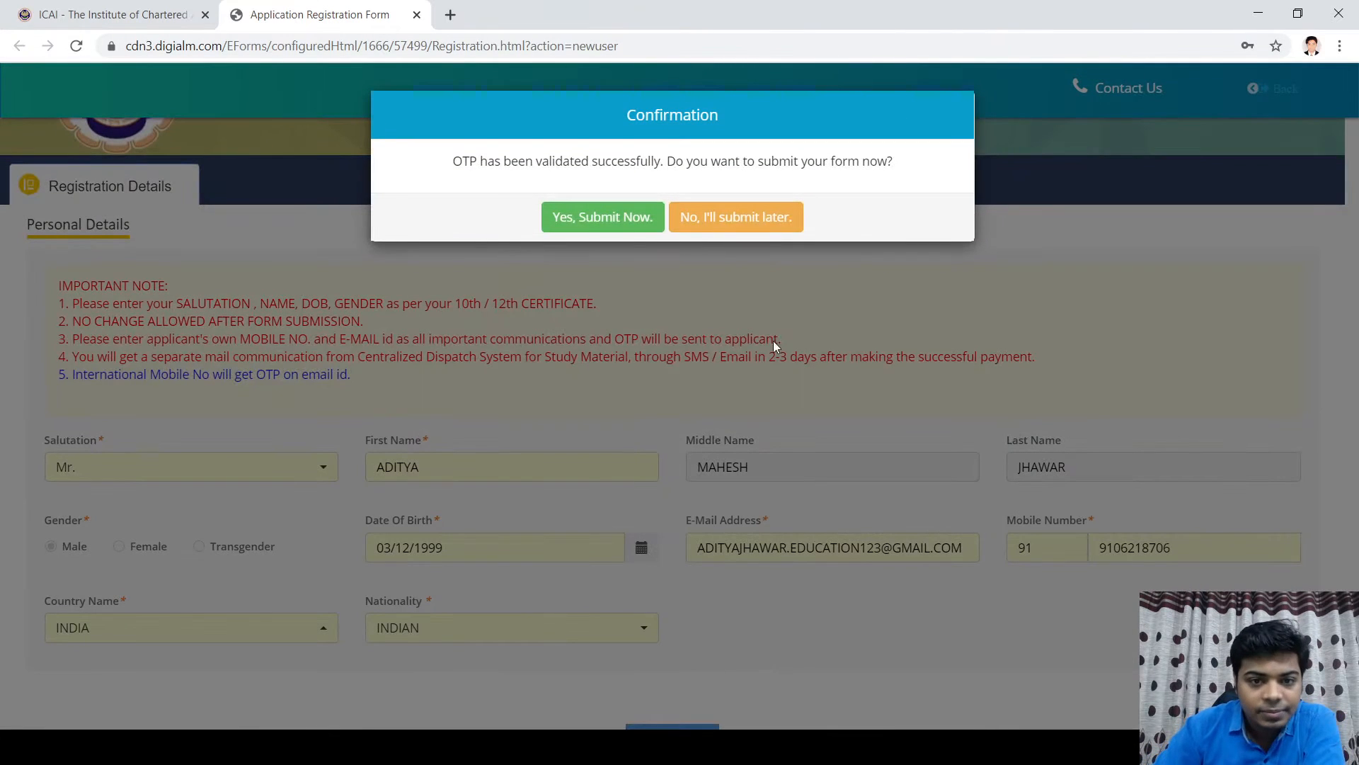
click(623, 218)
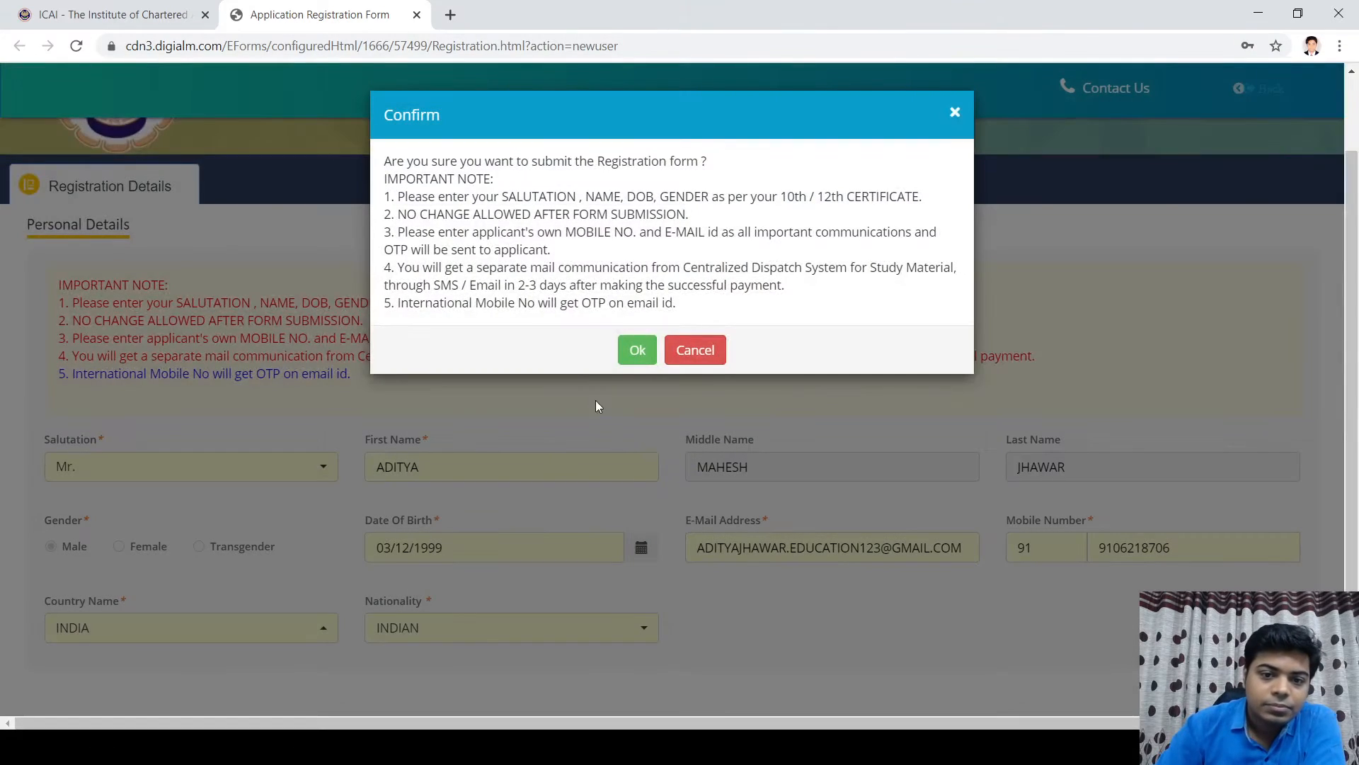
click(637, 350)
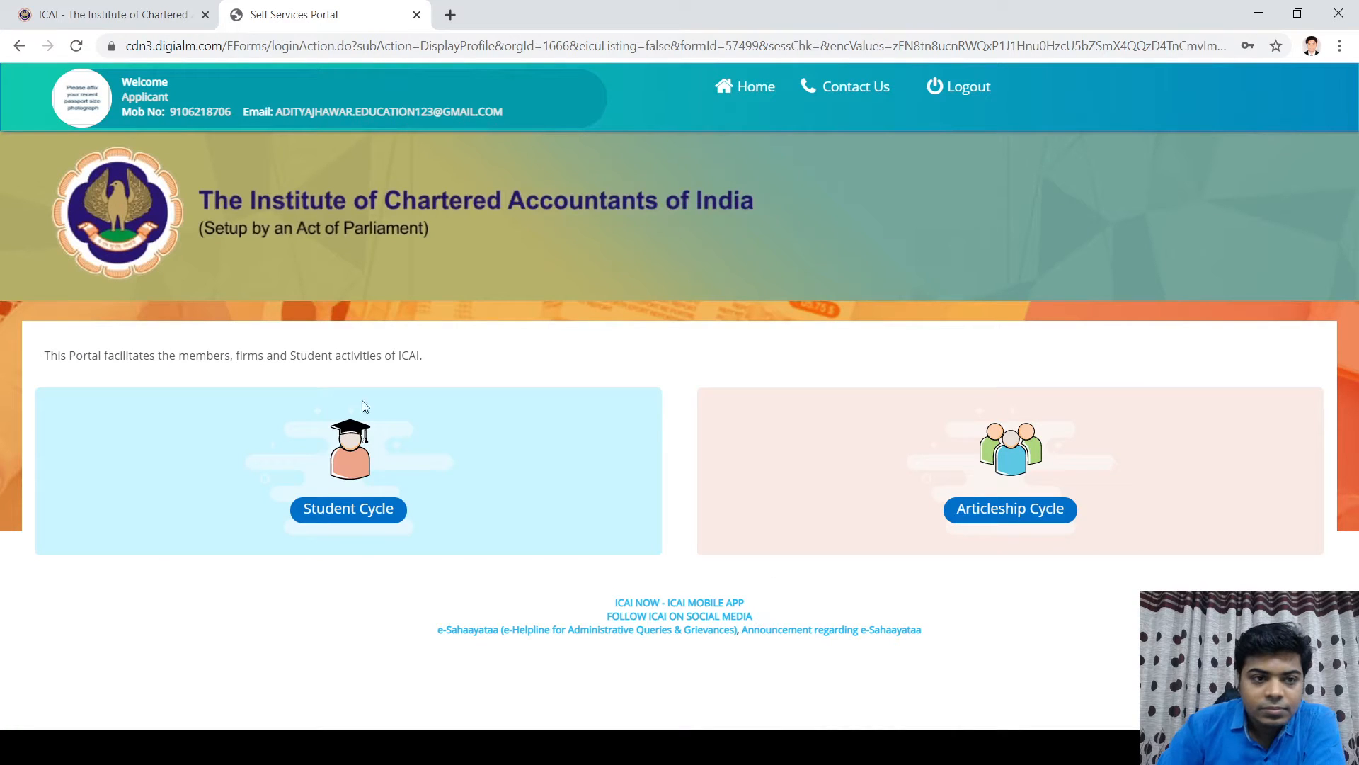
Step: Go to Student Cycle and choose Apply for Foundation
click(350, 511)
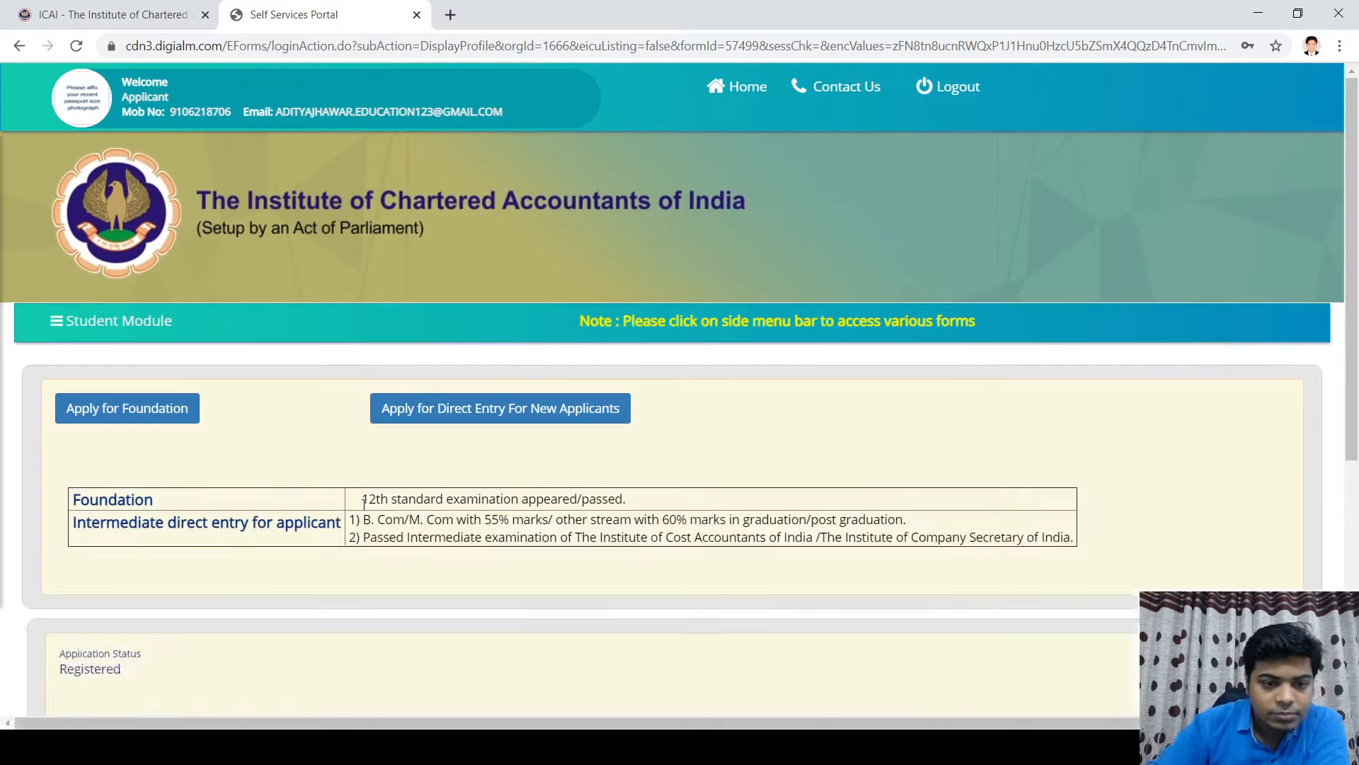
scroll(947, 563, down, 5)
scroll(853, 524, up, 5)
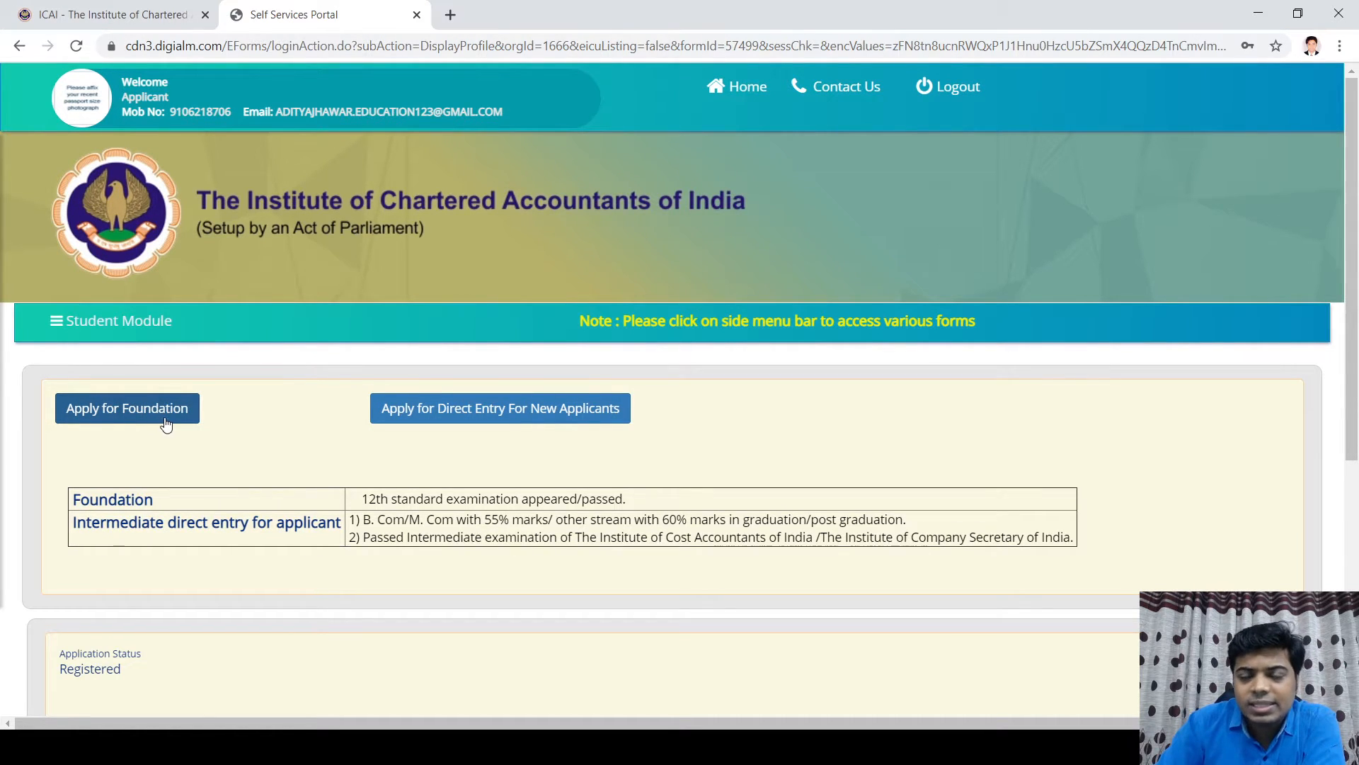
click(125, 420)
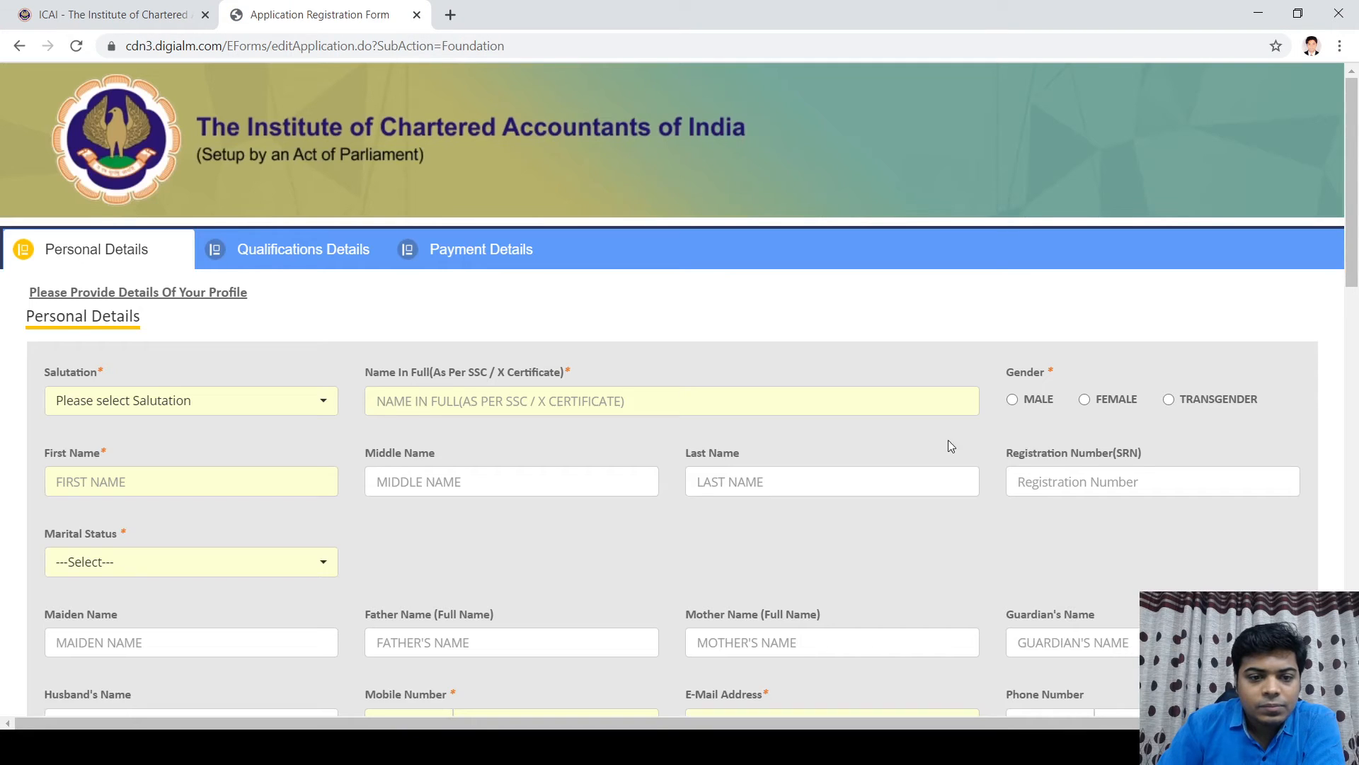
Step: Set marital status to UNMARRIED on the Foundation personal details form
scroll(793, 417, down, 3)
scroll(759, 415, up, 3)
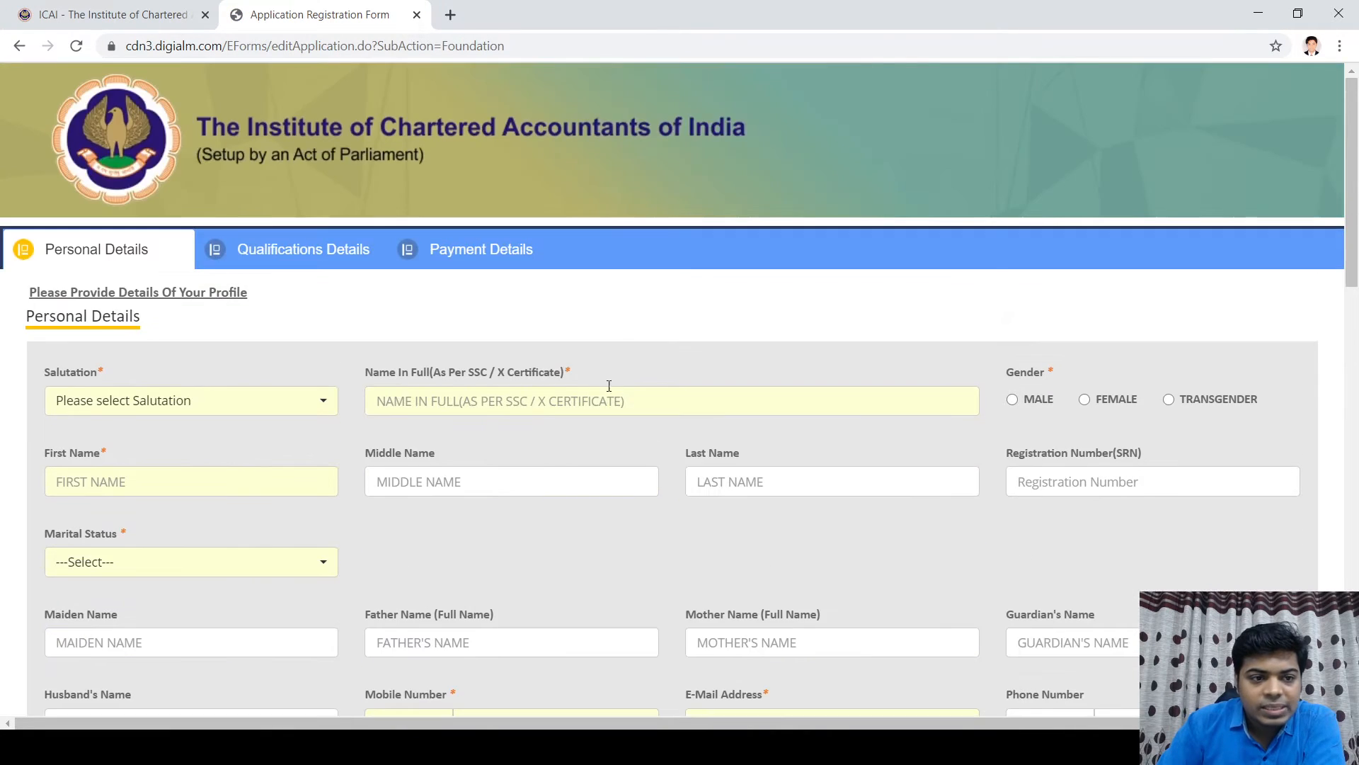
click(297, 411)
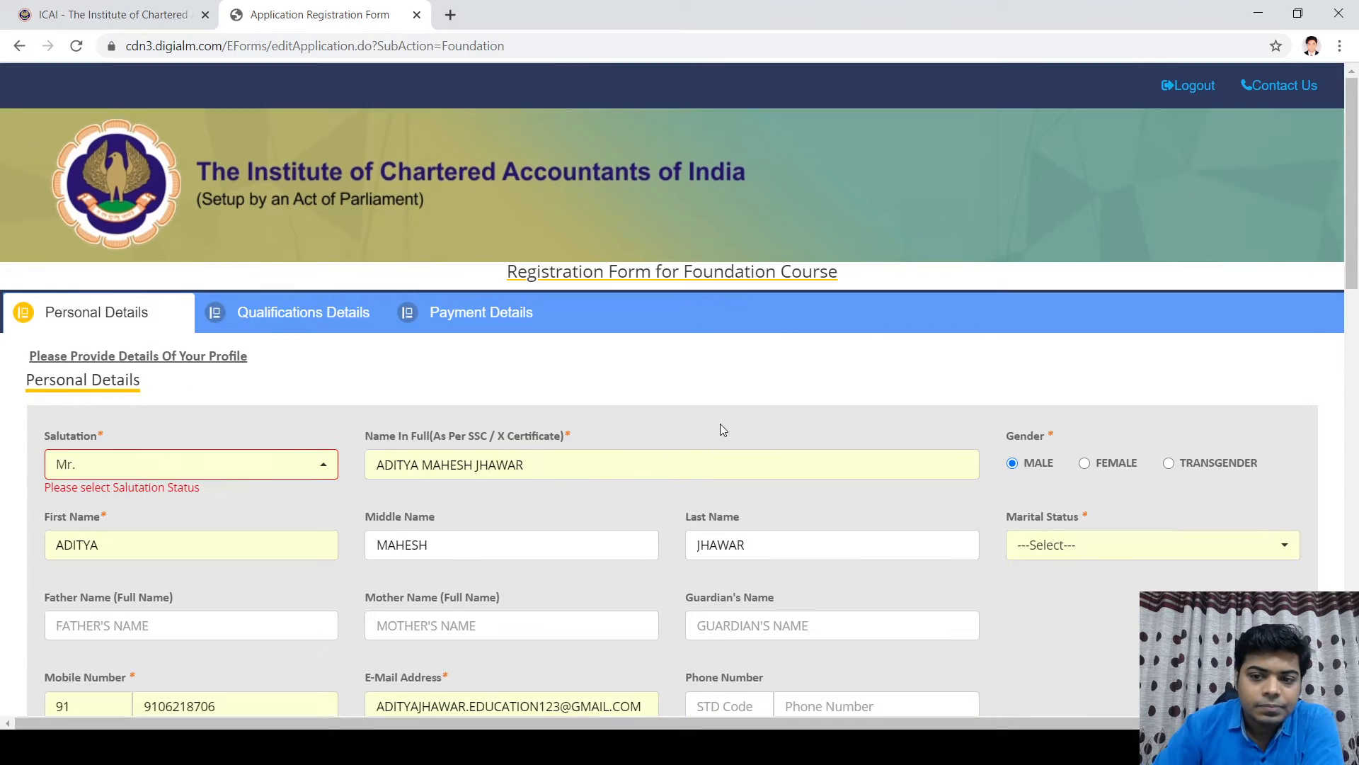
scroll(515, 357, down, 3)
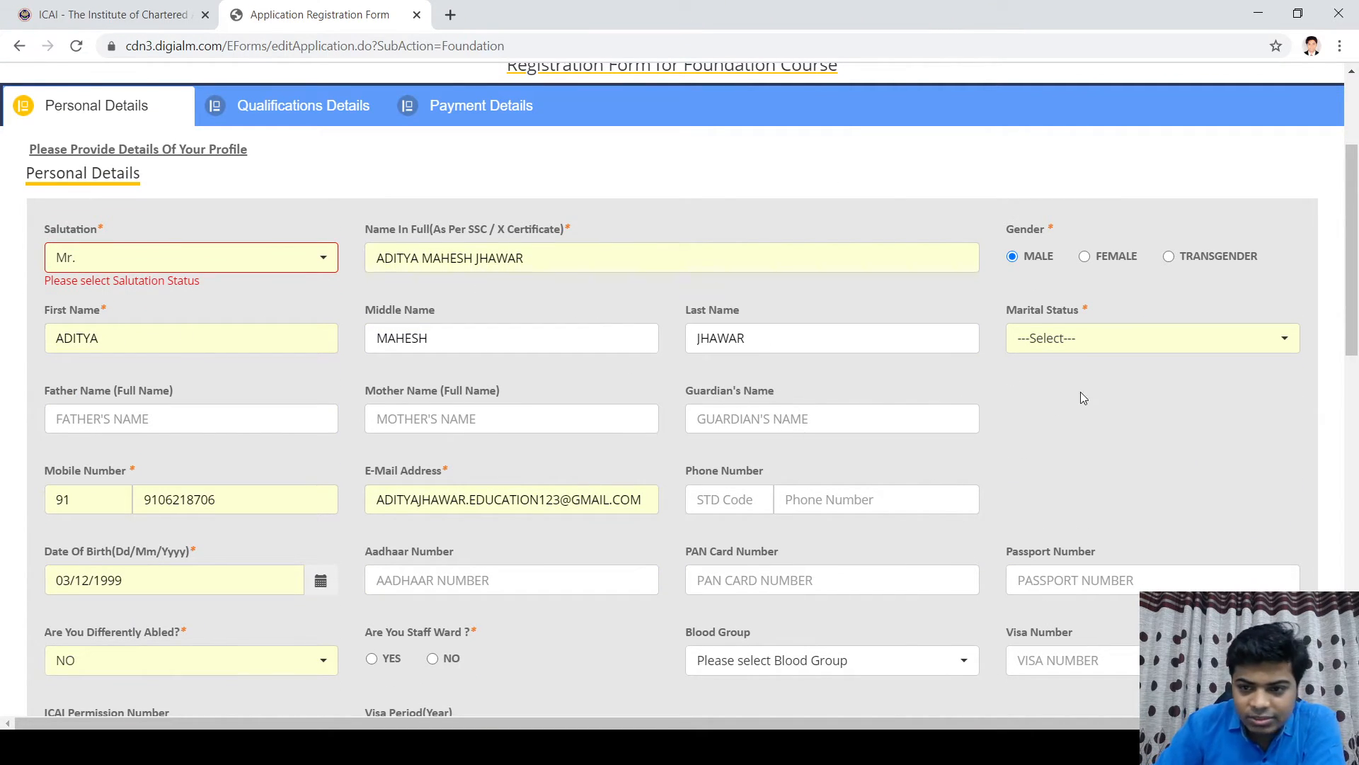
click(1088, 344)
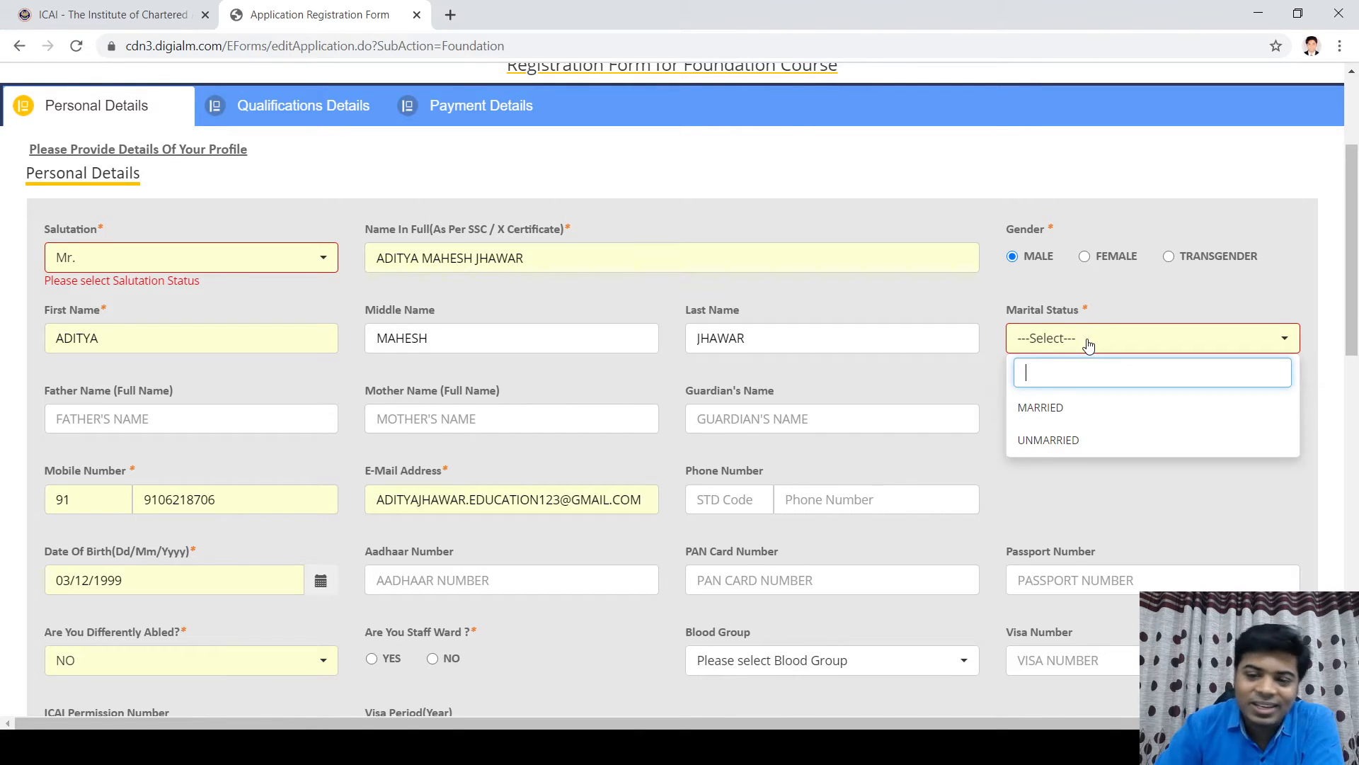
click(1092, 443)
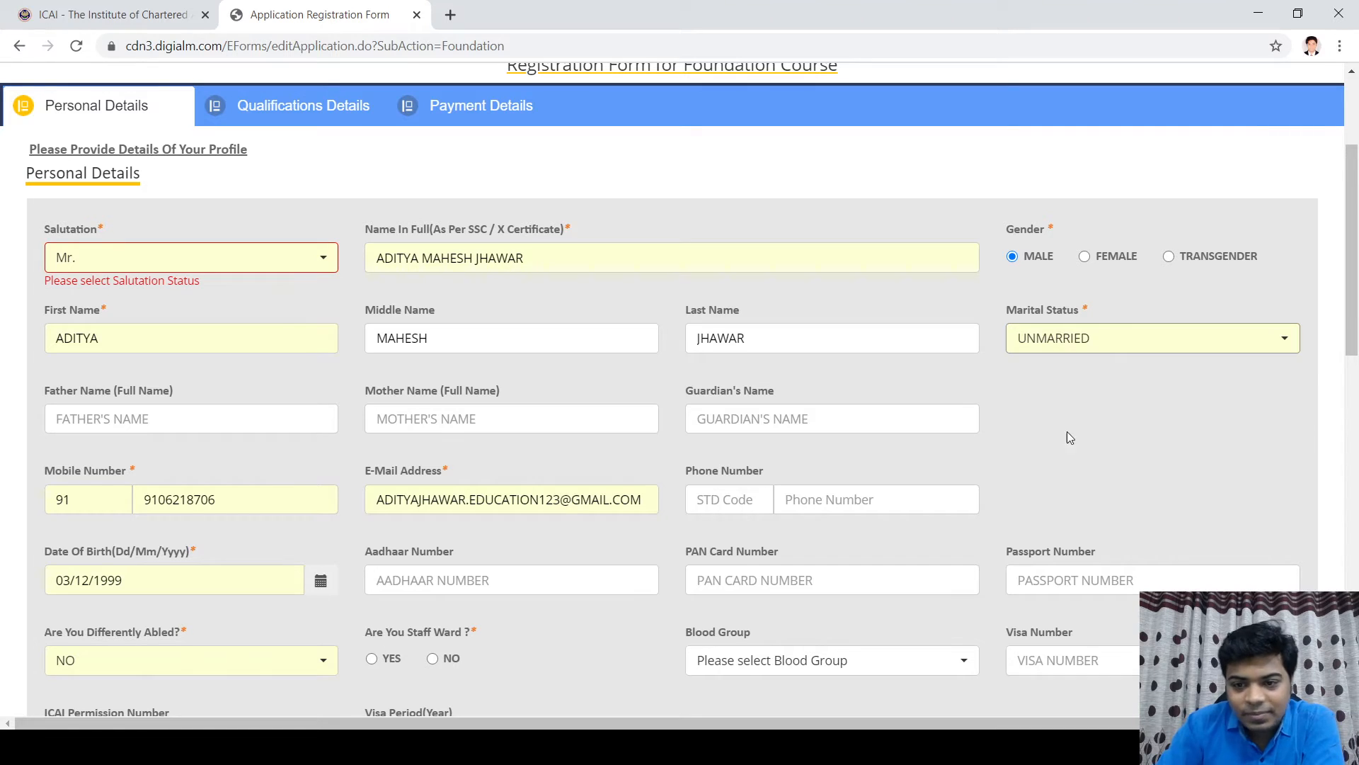
Step: Enter the father's and mother's full names
click(95, 419)
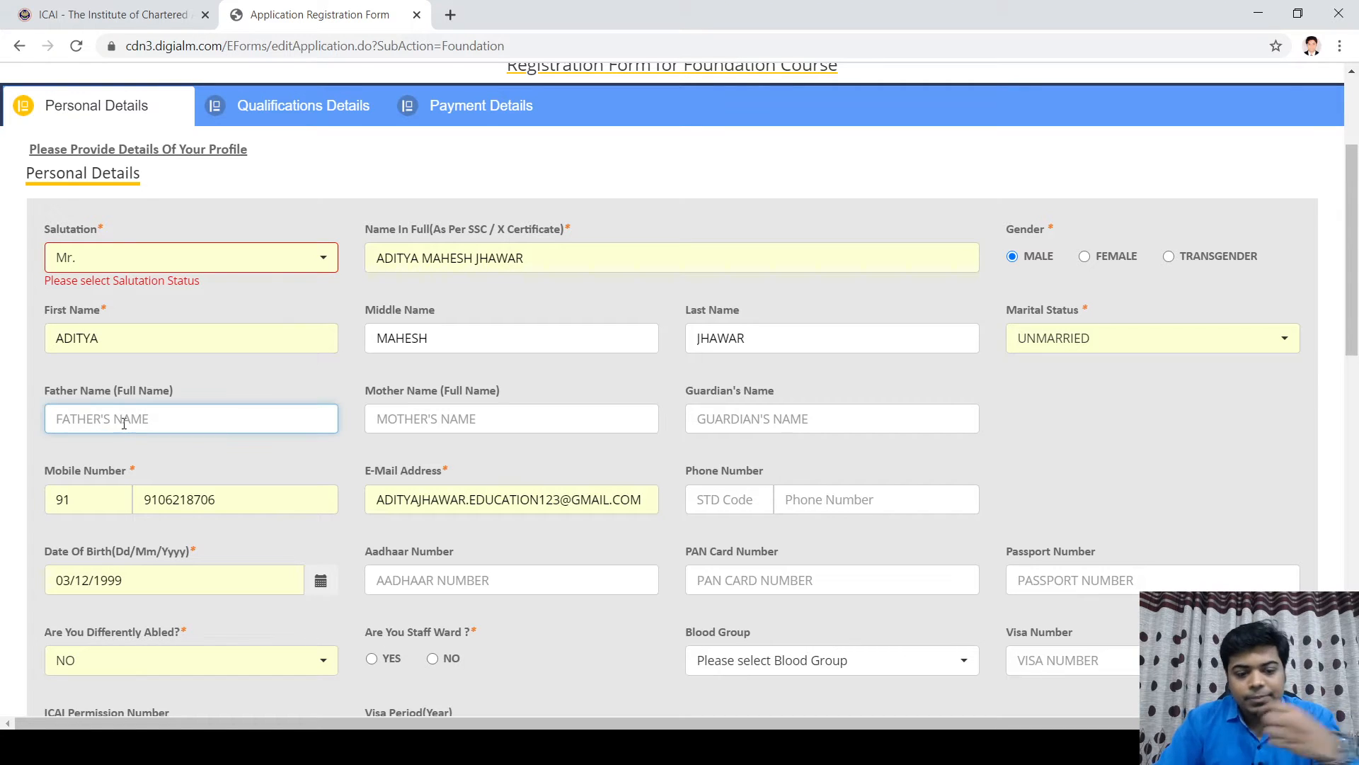
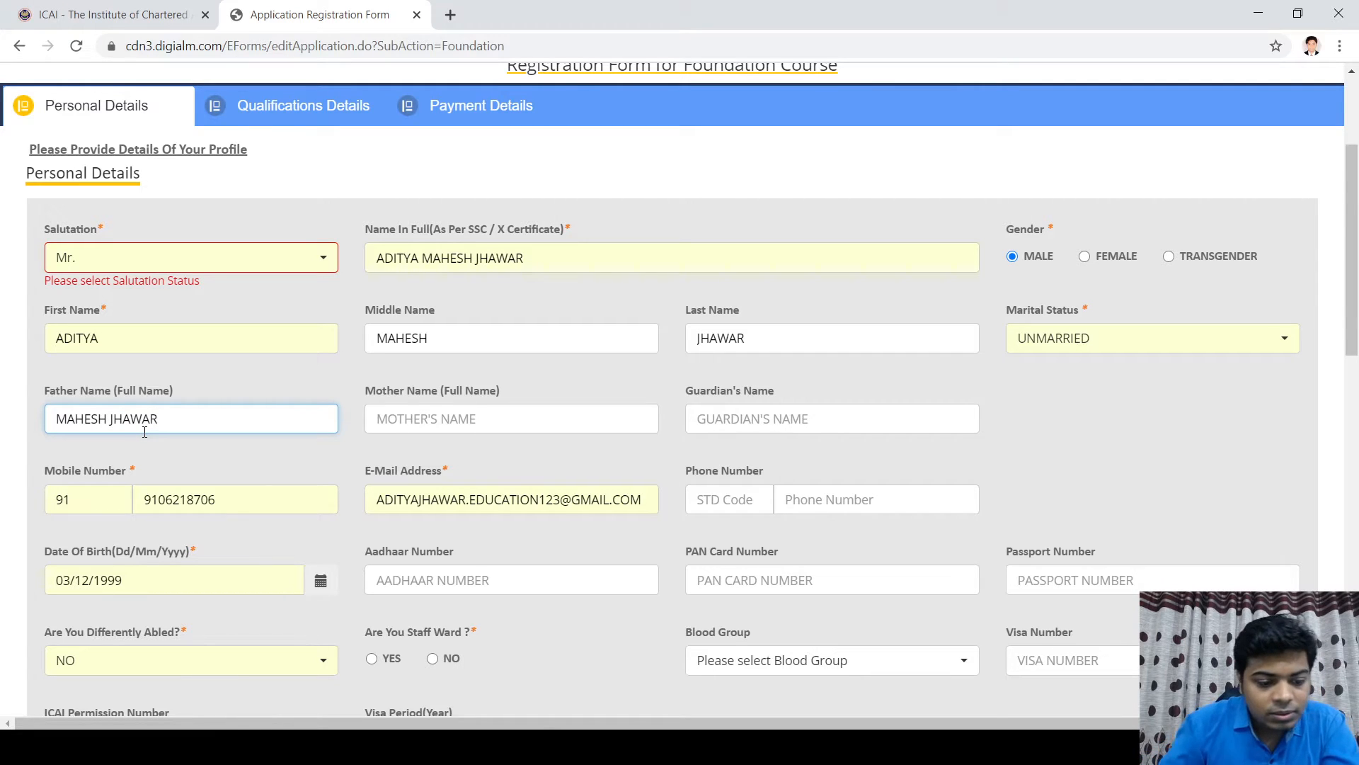
key(Tab)
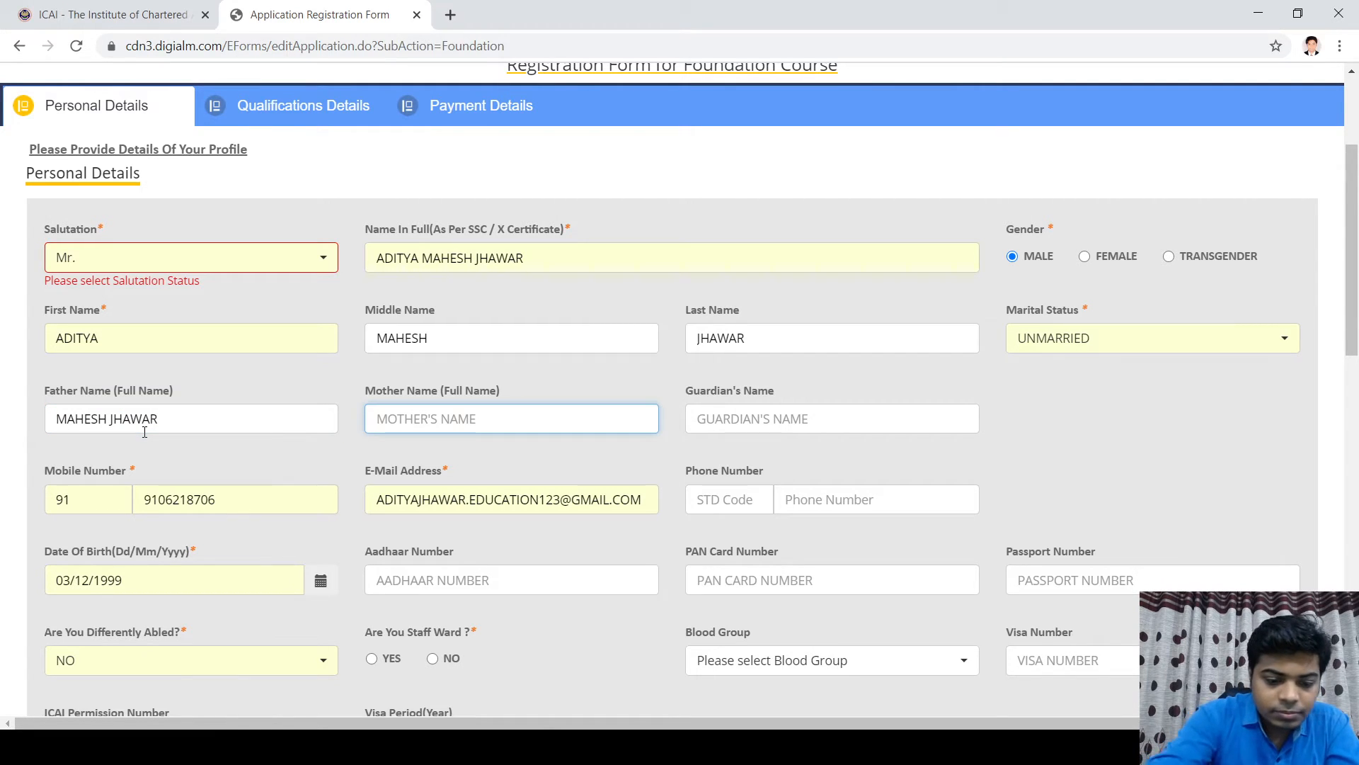
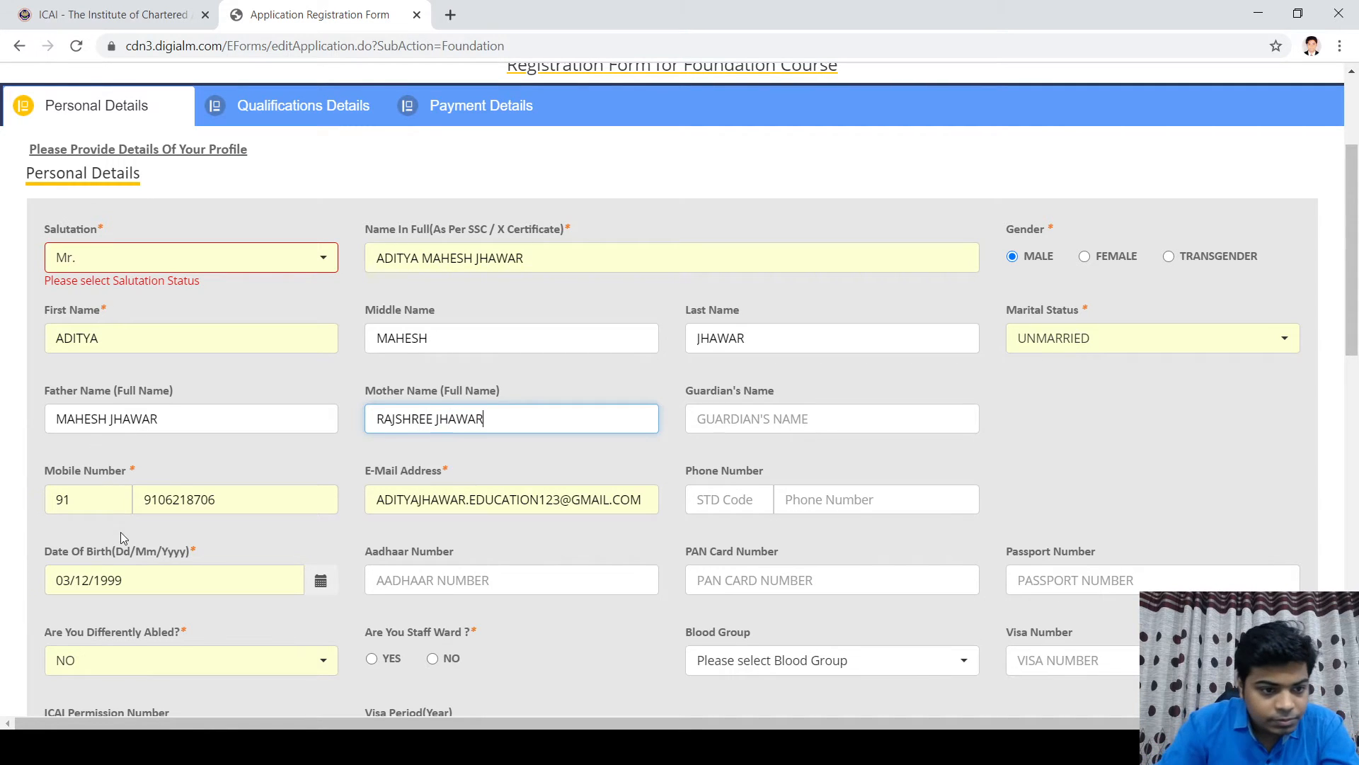
scroll(120, 533, down, 5)
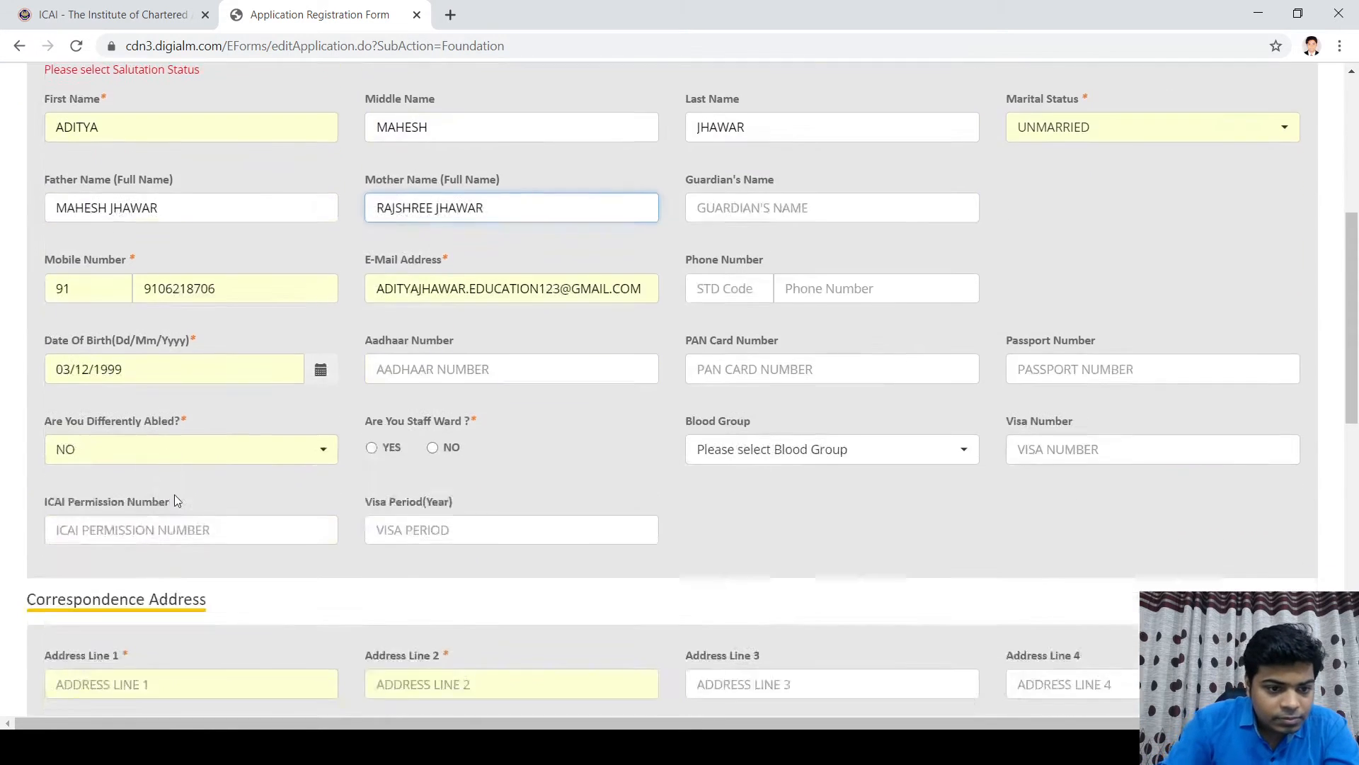
scroll(200, 312, up, 2)
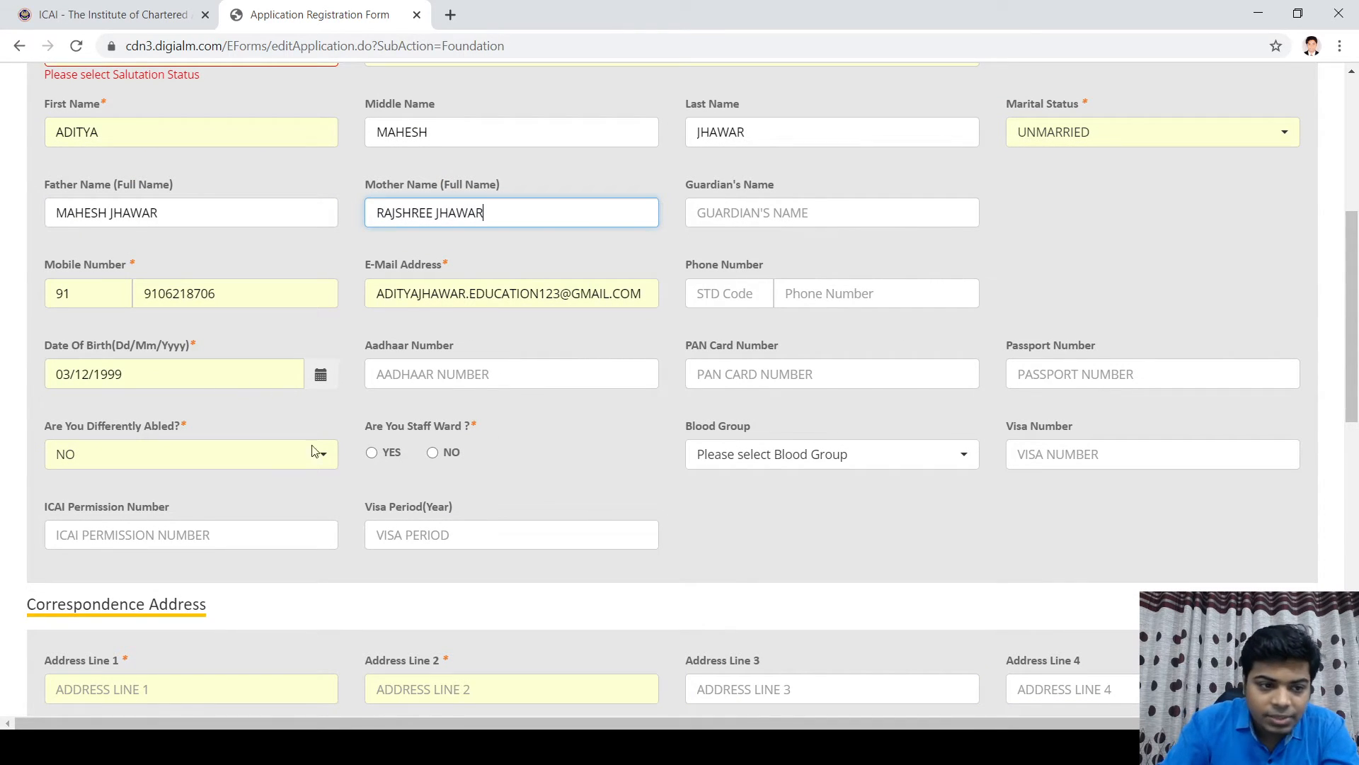
Step: Set the date of birth to 31/12/1999 using the calendar
click(73, 374)
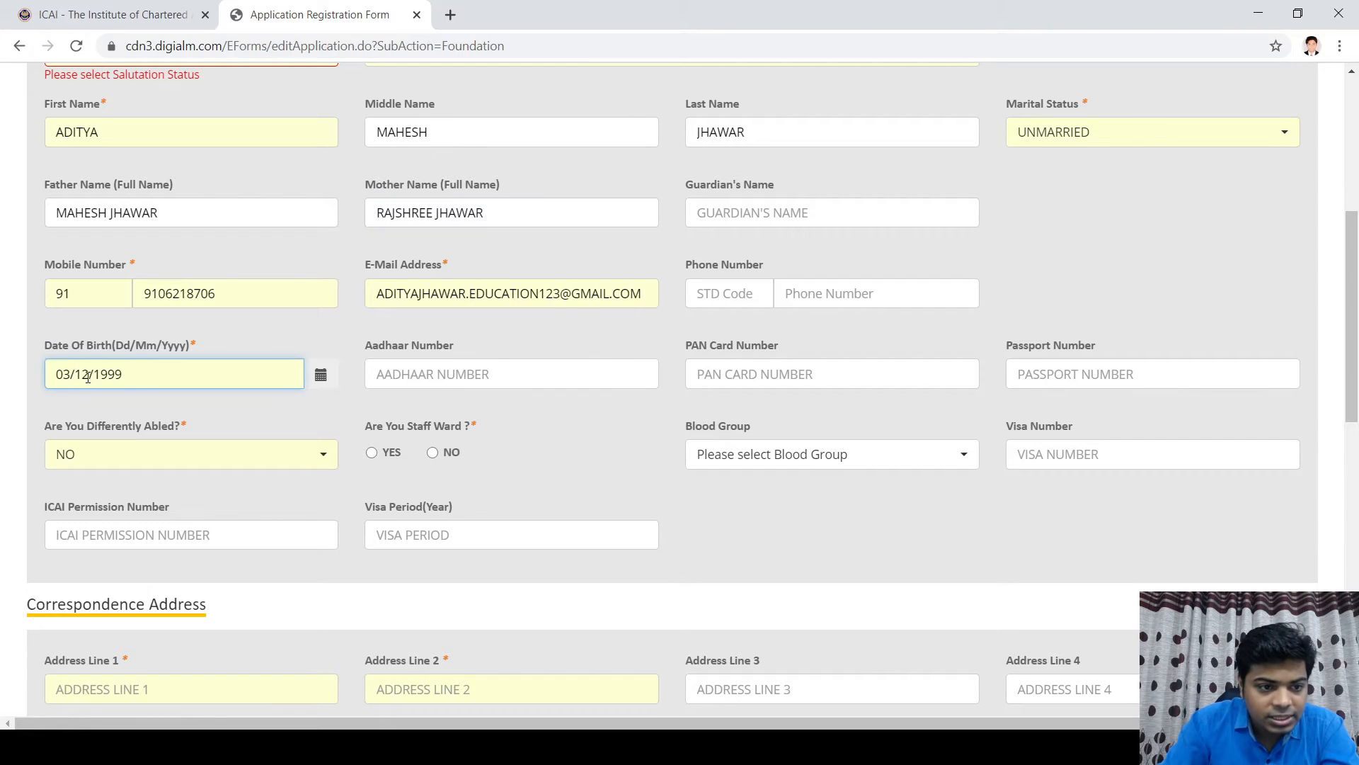
click(321, 375)
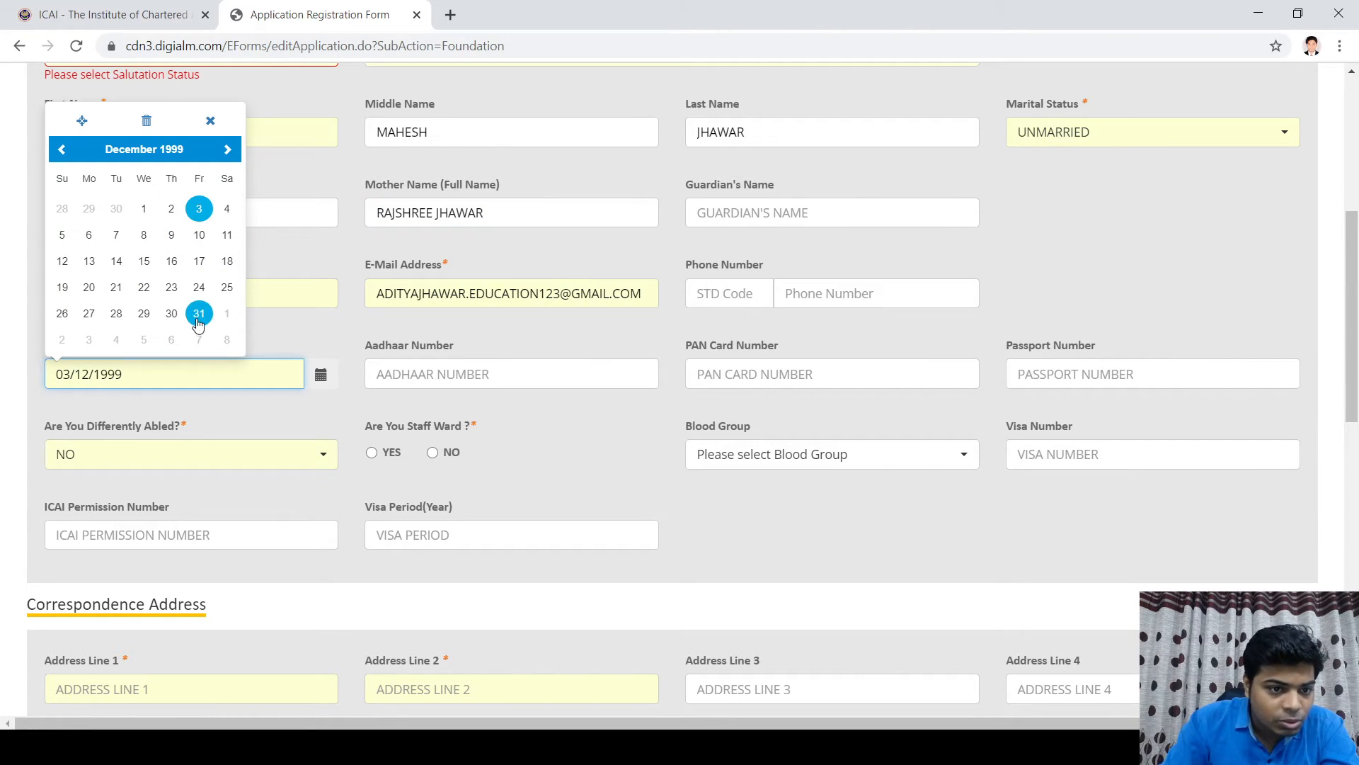
click(198, 314)
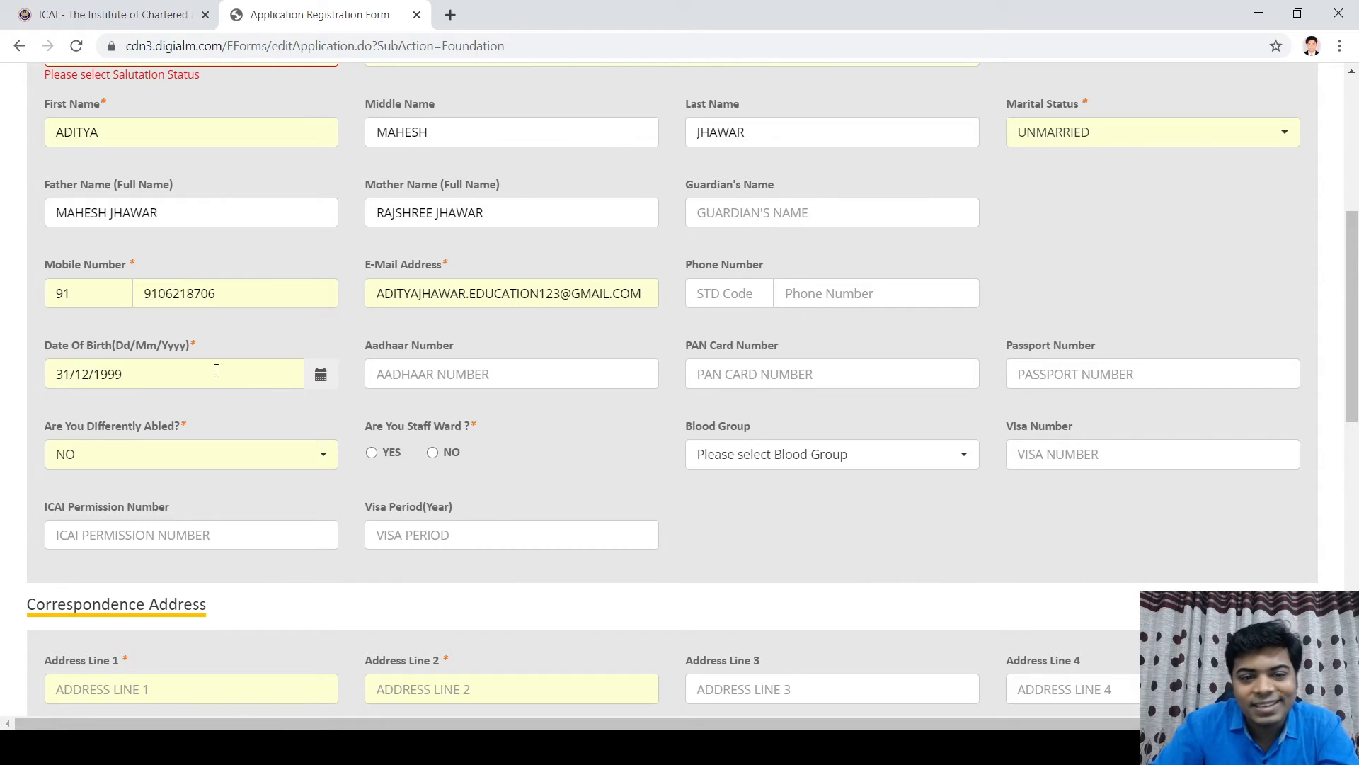
Step: Answer No to Staff Ward and choose blood group O+
scroll(750, 376, down, 3)
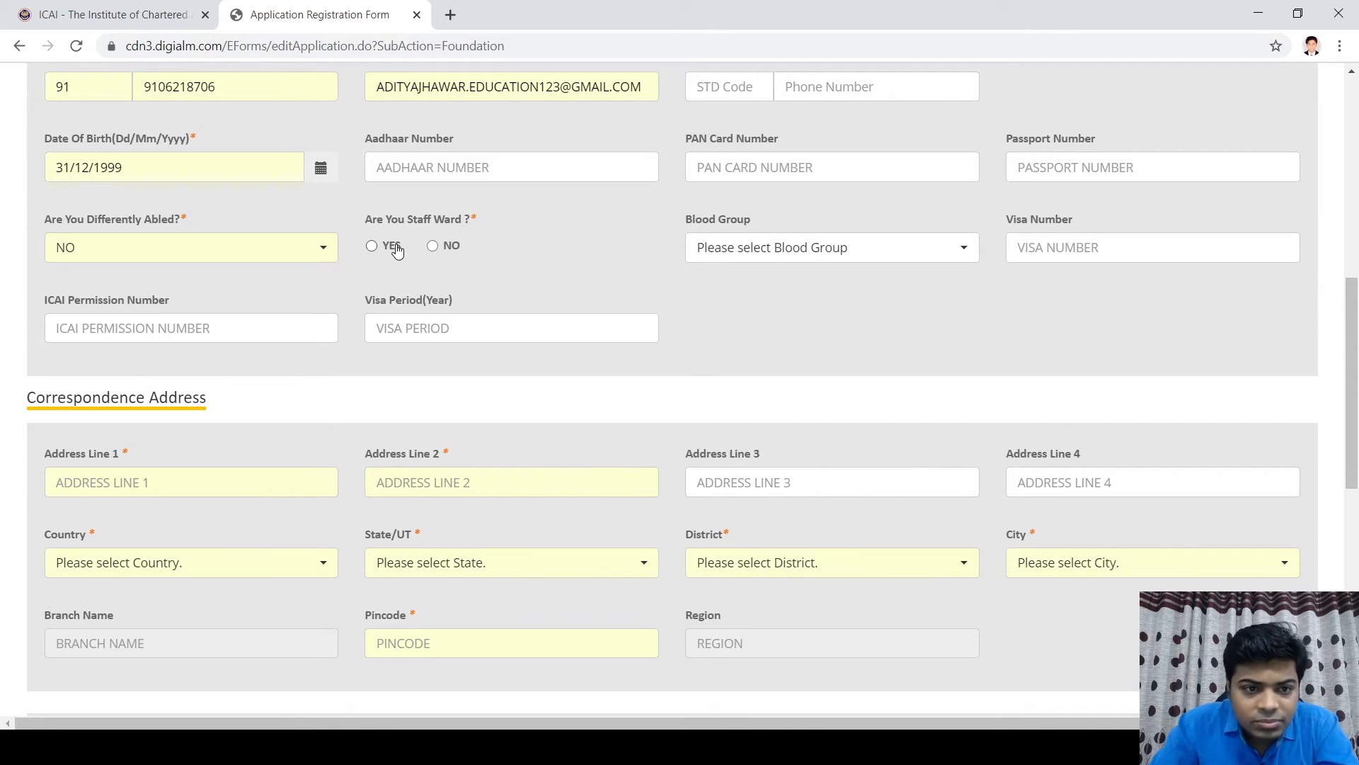
click(432, 247)
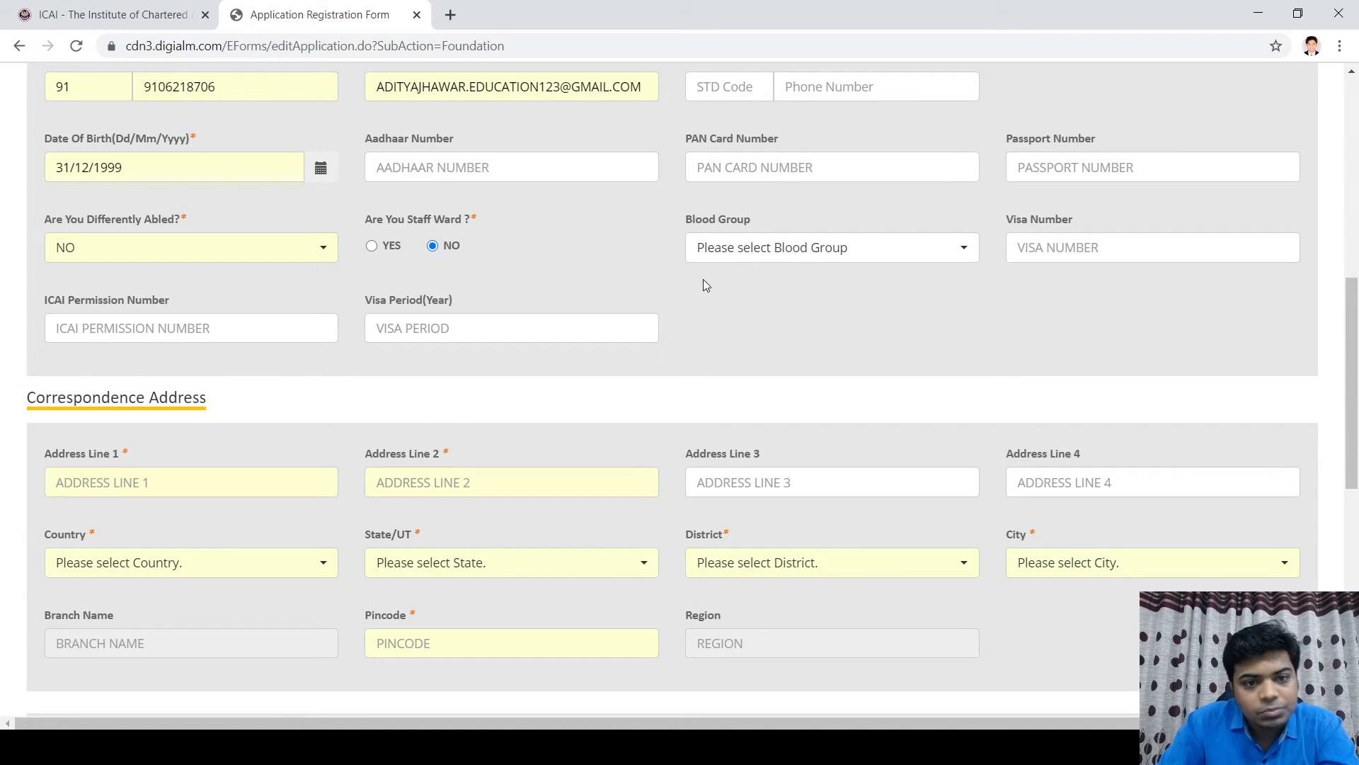
click(852, 261)
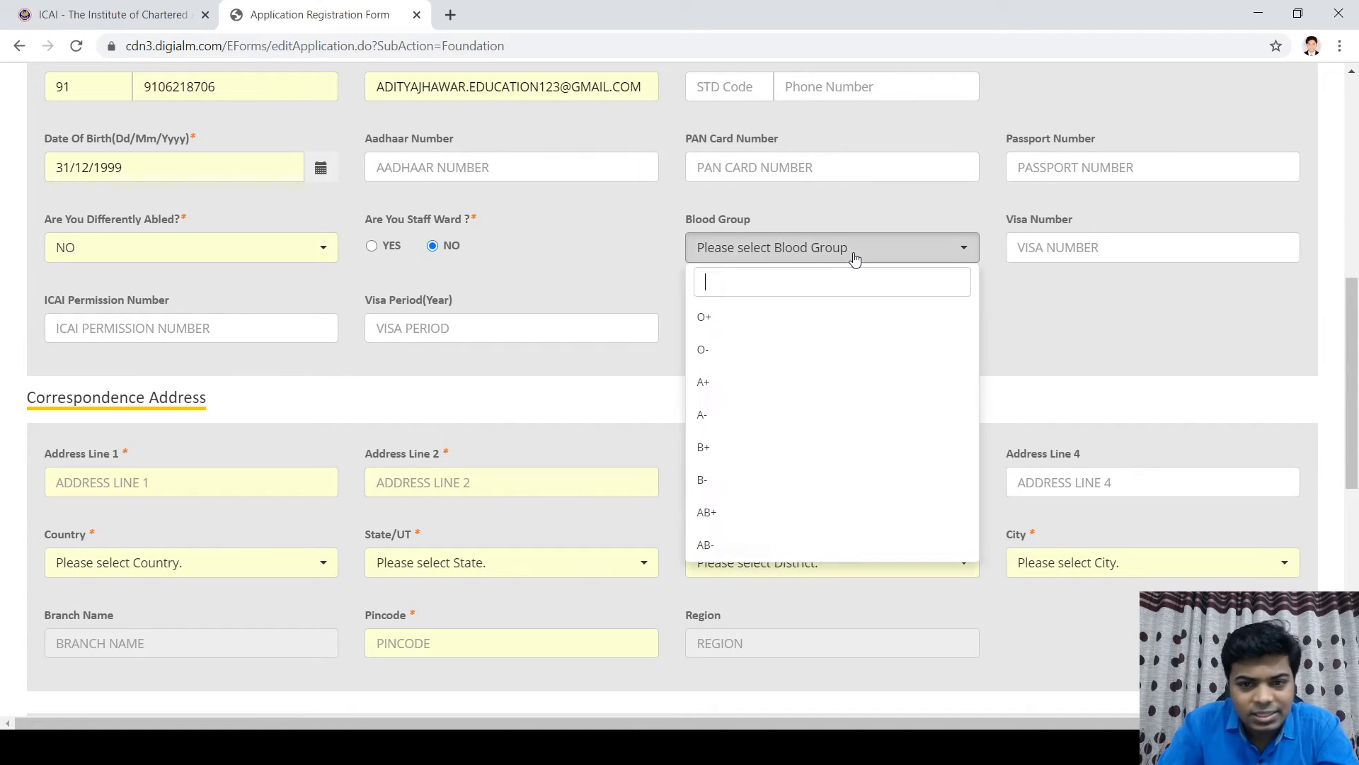
click(710, 324)
scroll(227, 297, down, 3)
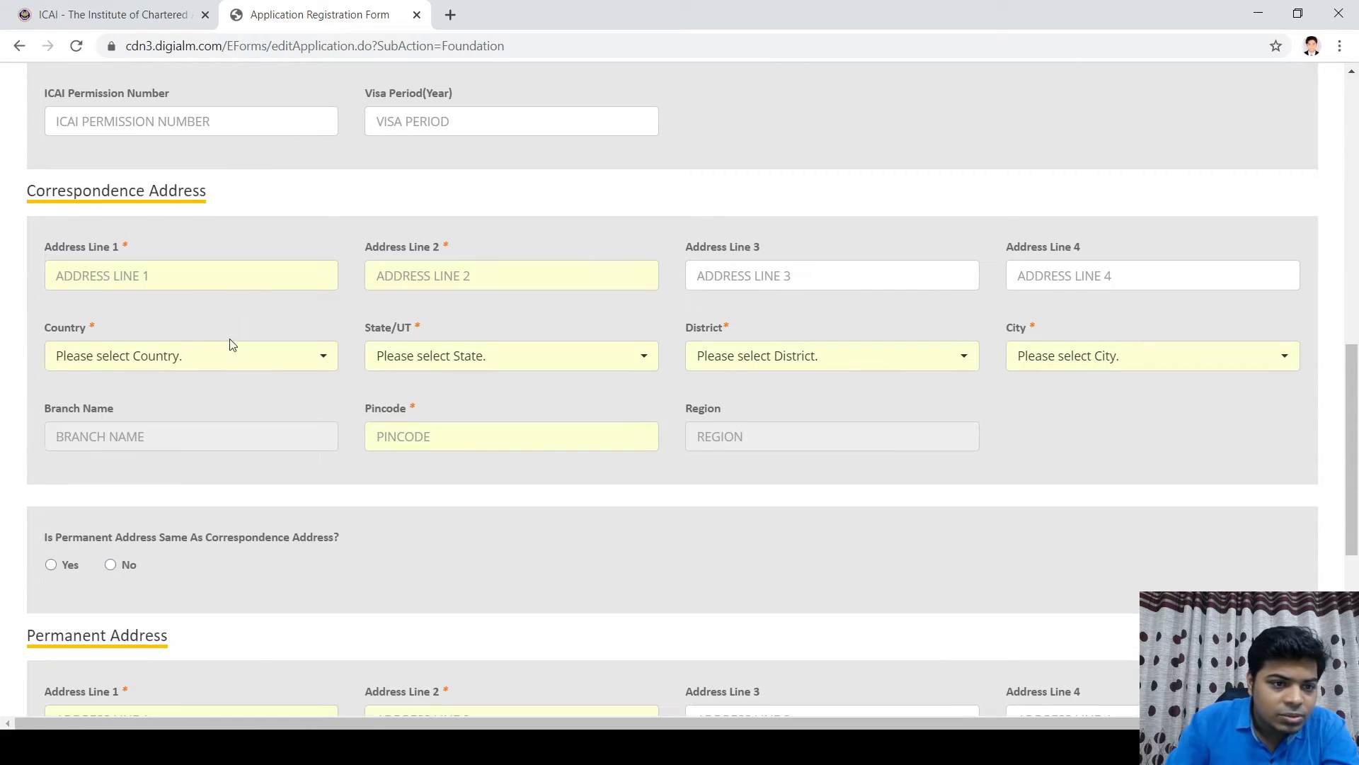
Step: Fill in the three correspondence address lines
click(98, 276)
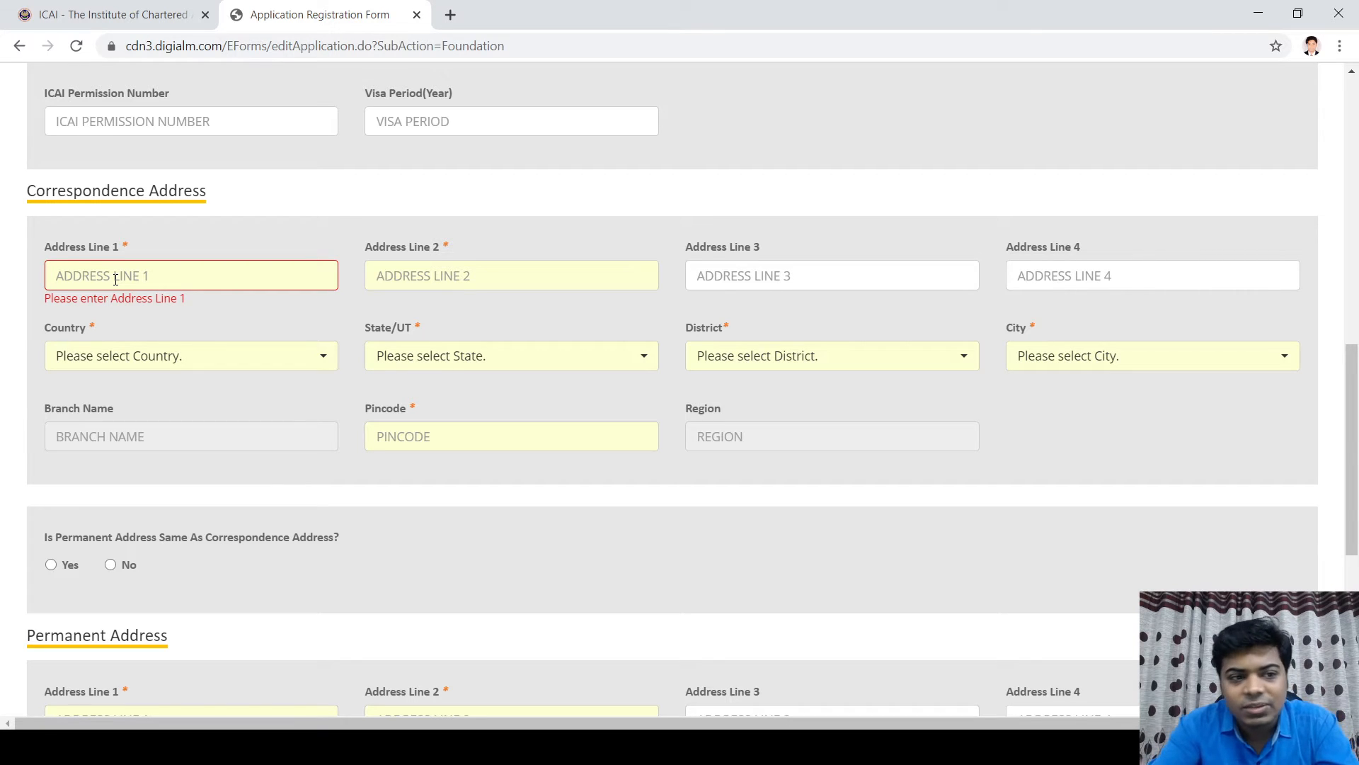
text(123)
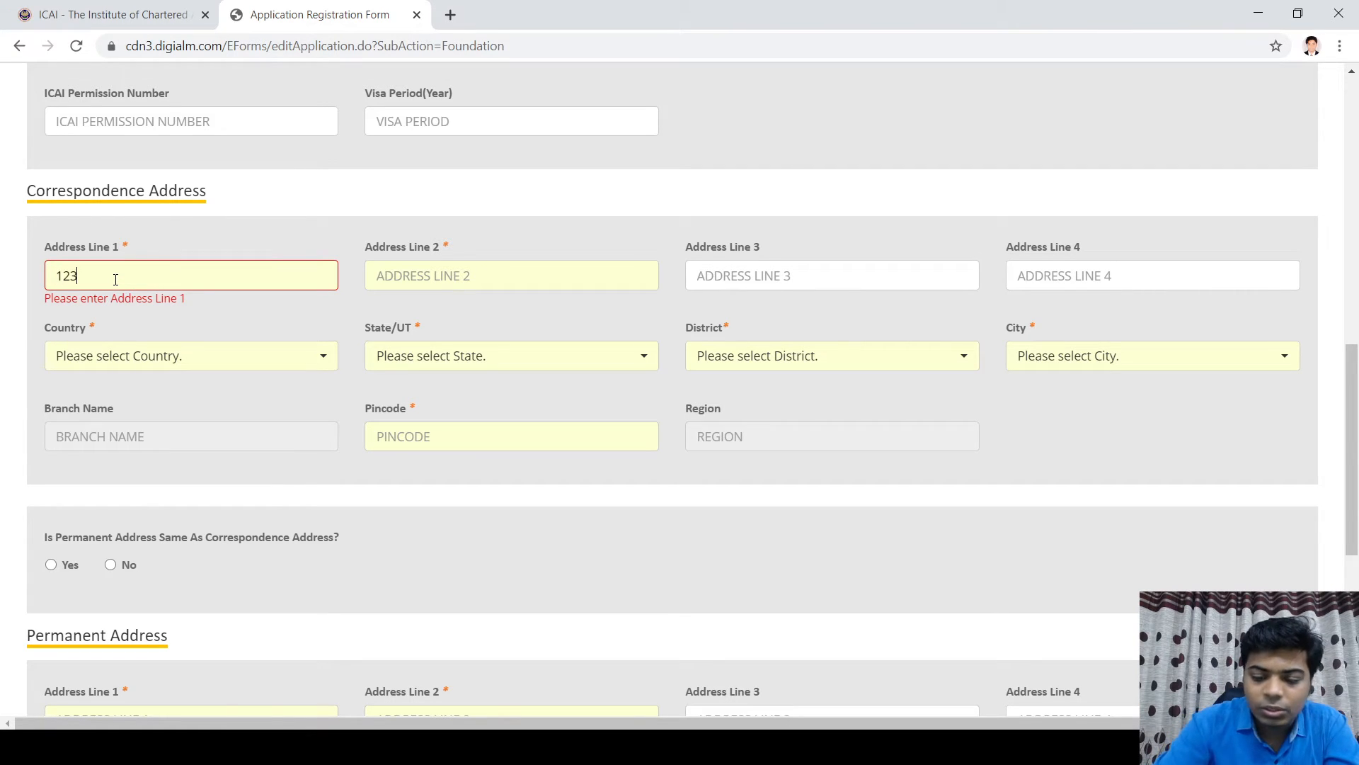
text(,)
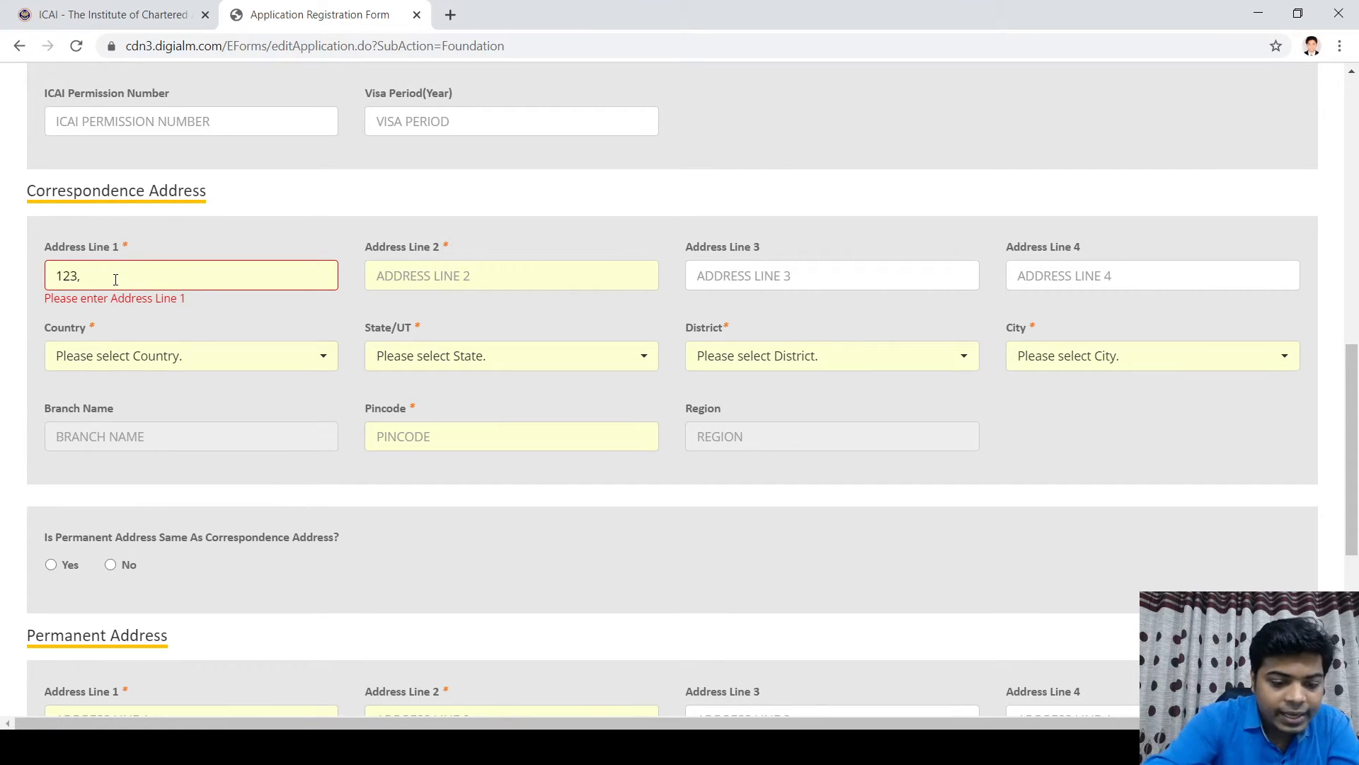
text( XYZ )
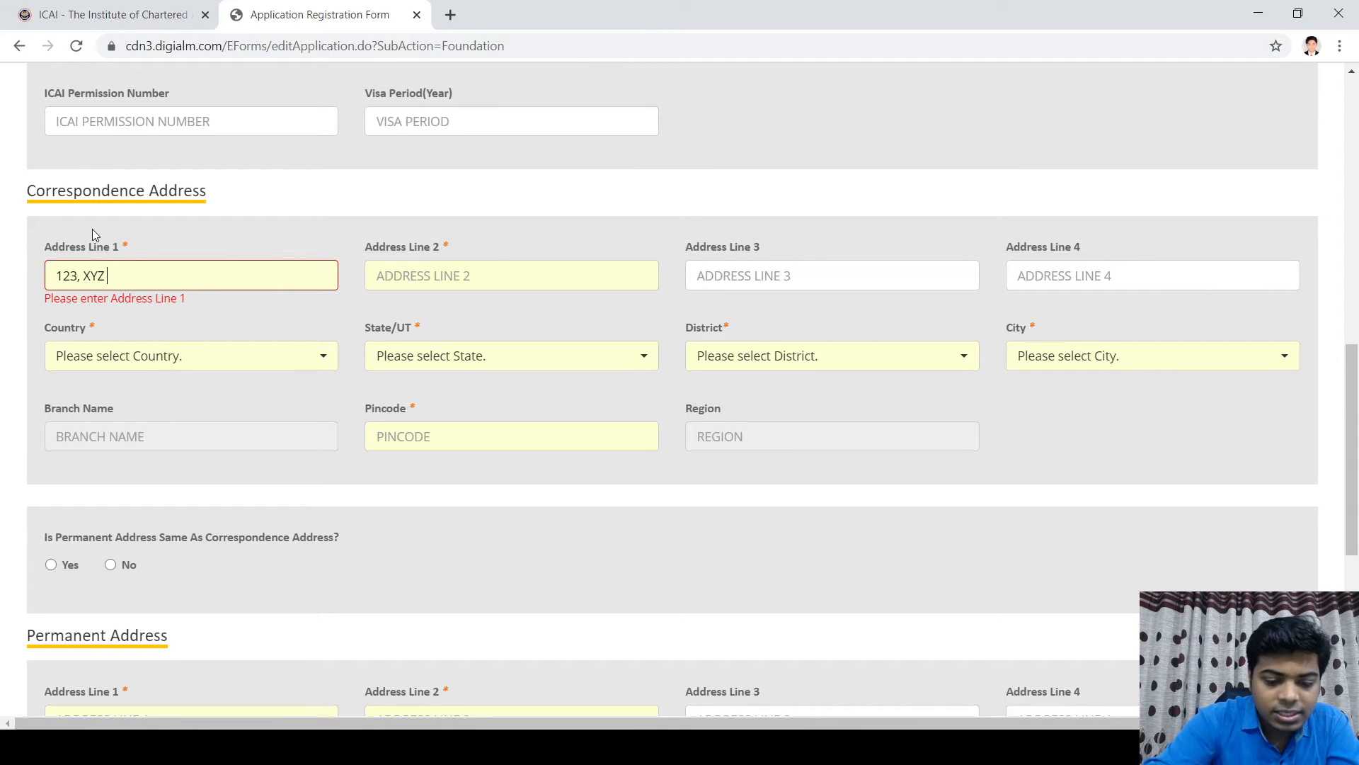
text(NAGAE)
key(BackSpace)
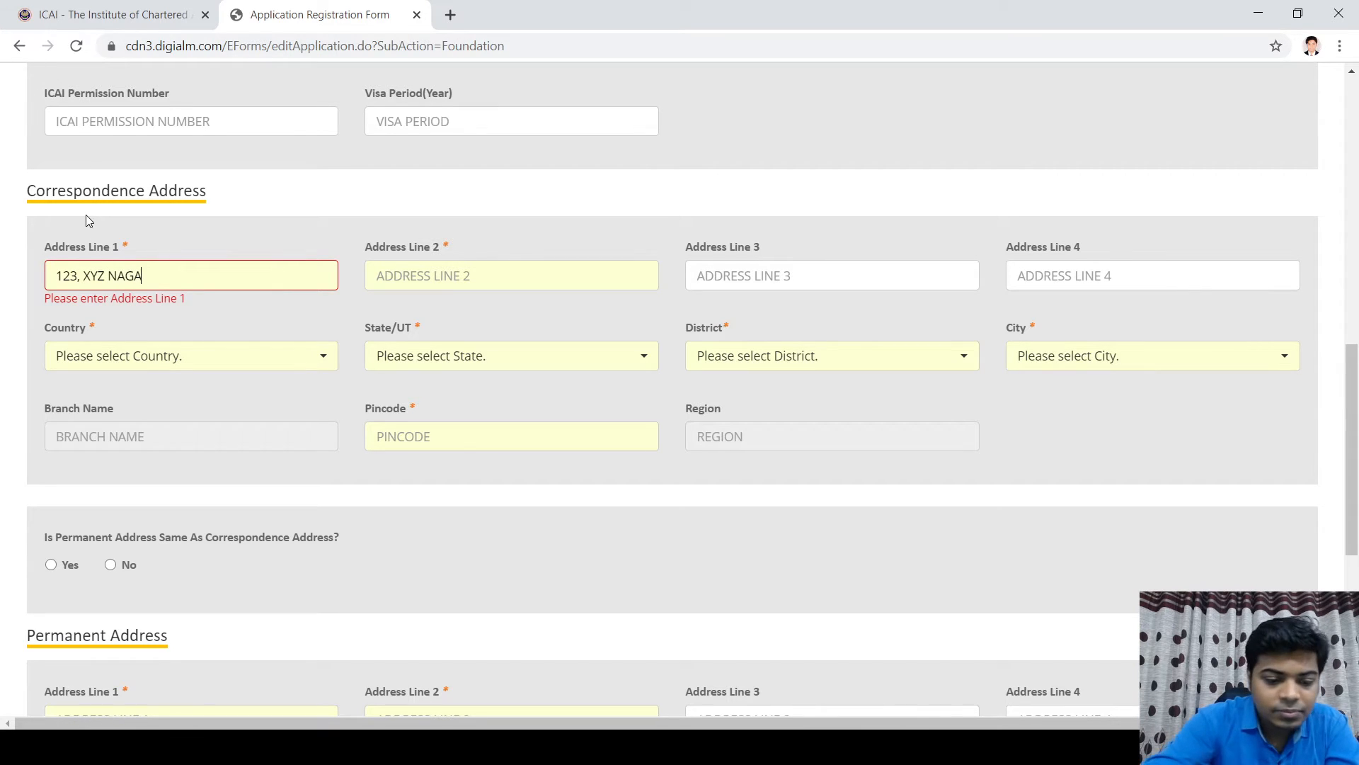
text(R)
key(Tab)
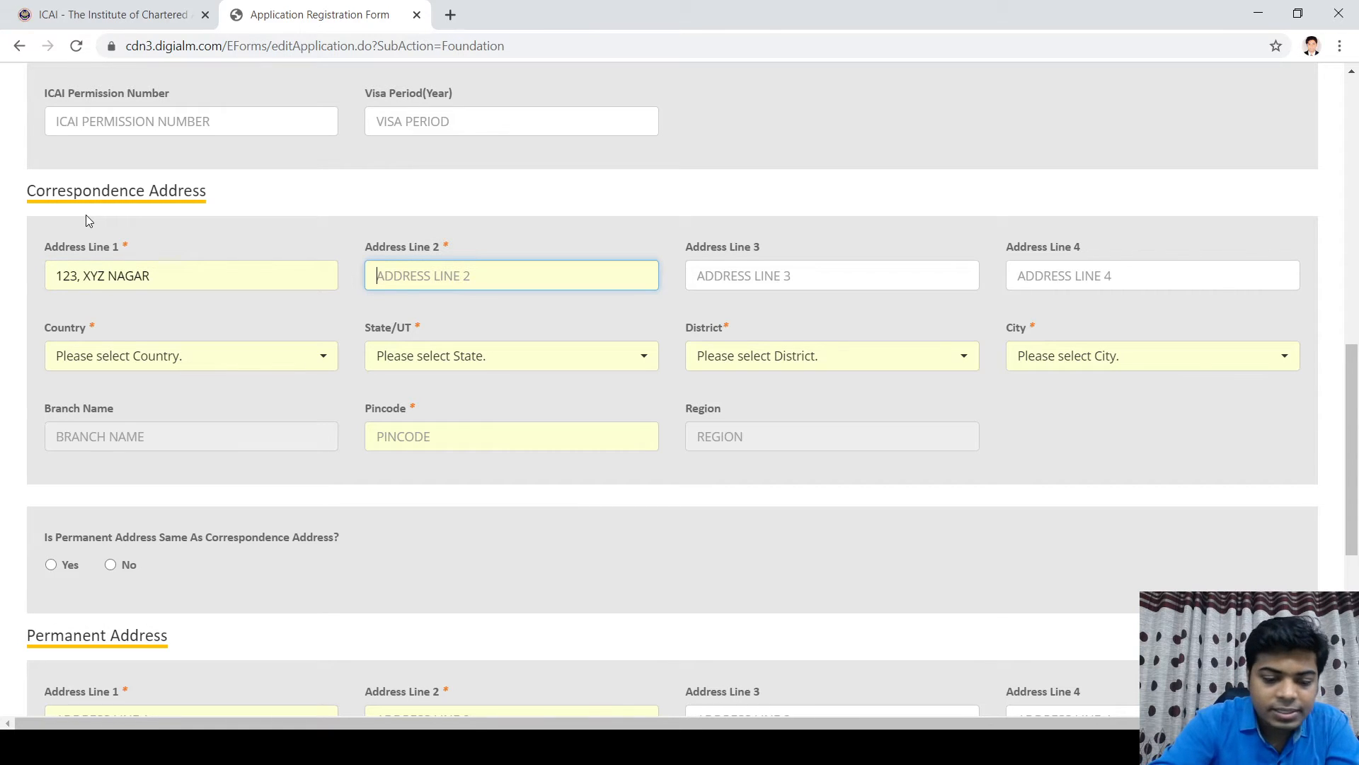
text(CI)
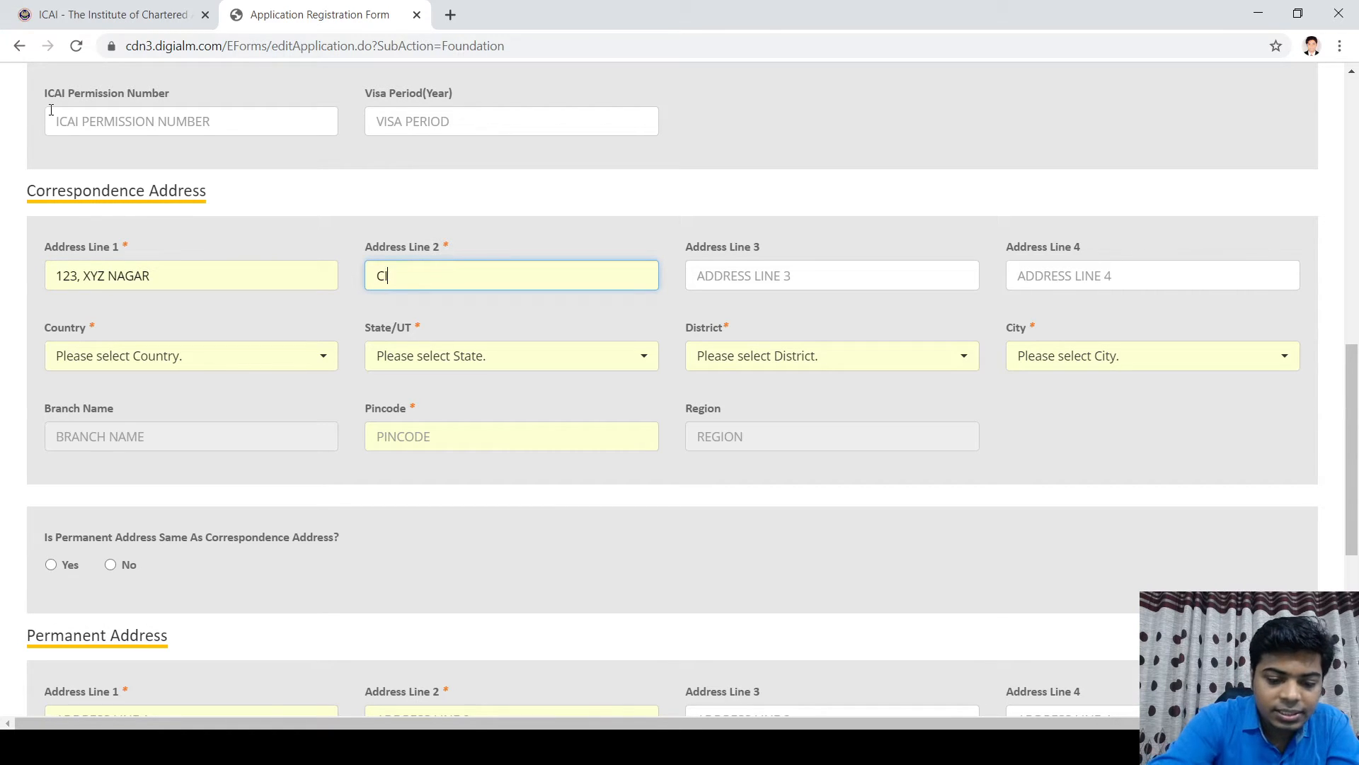
text(TYLIGHT)
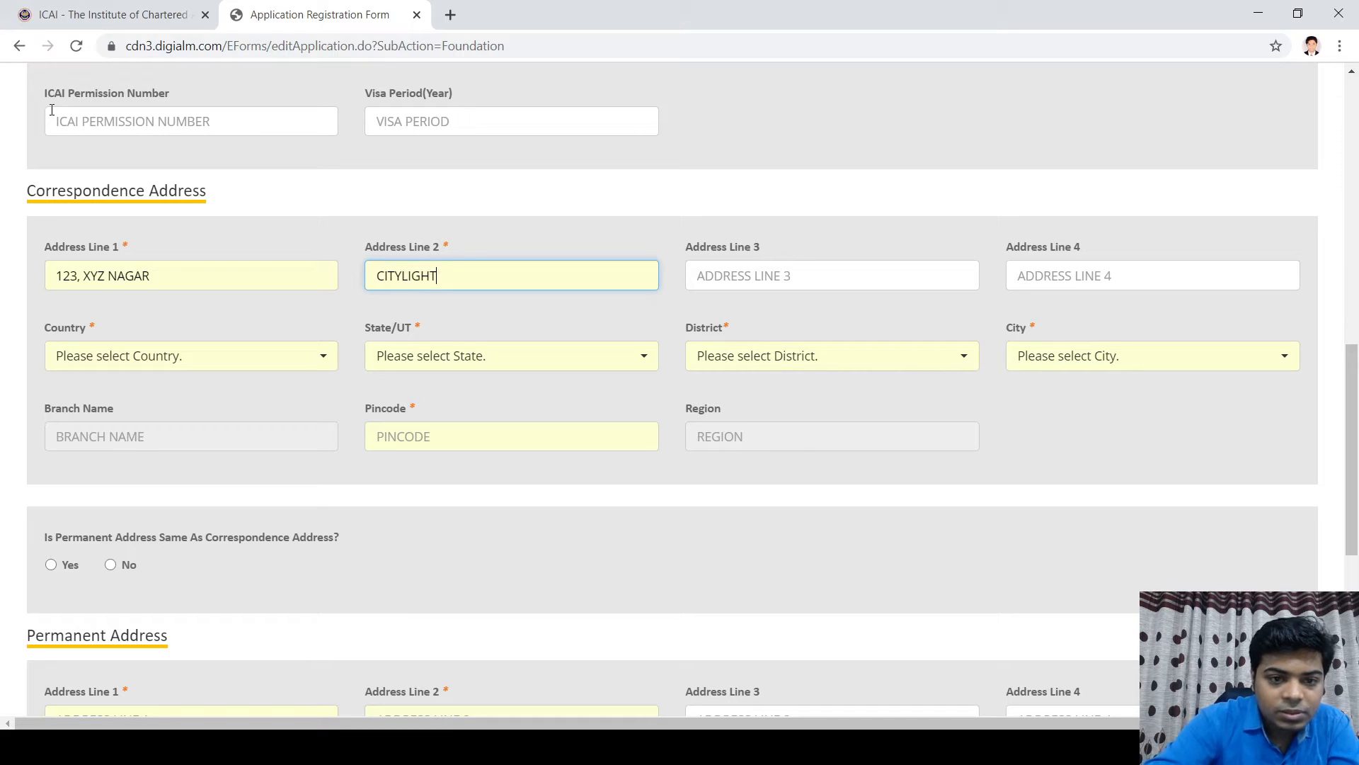
key(Tab)
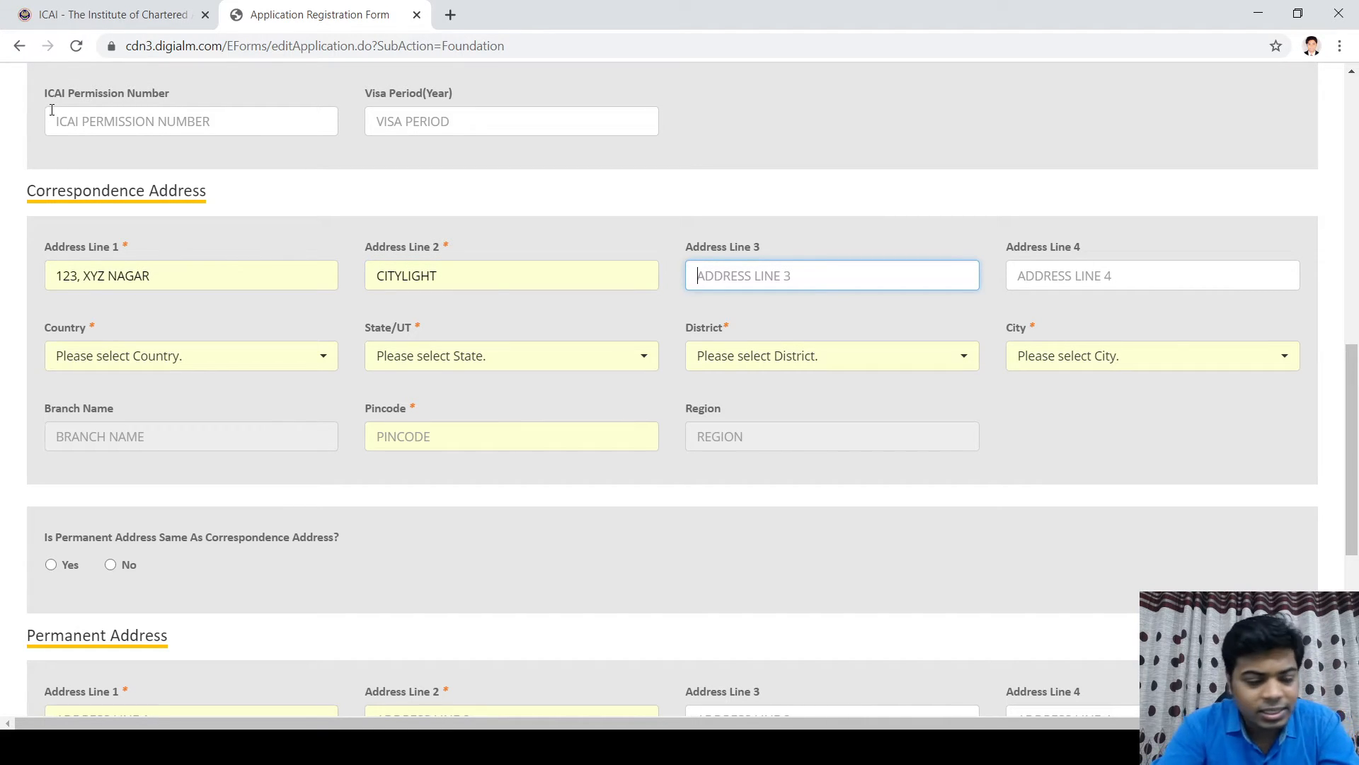
text(SURAT)
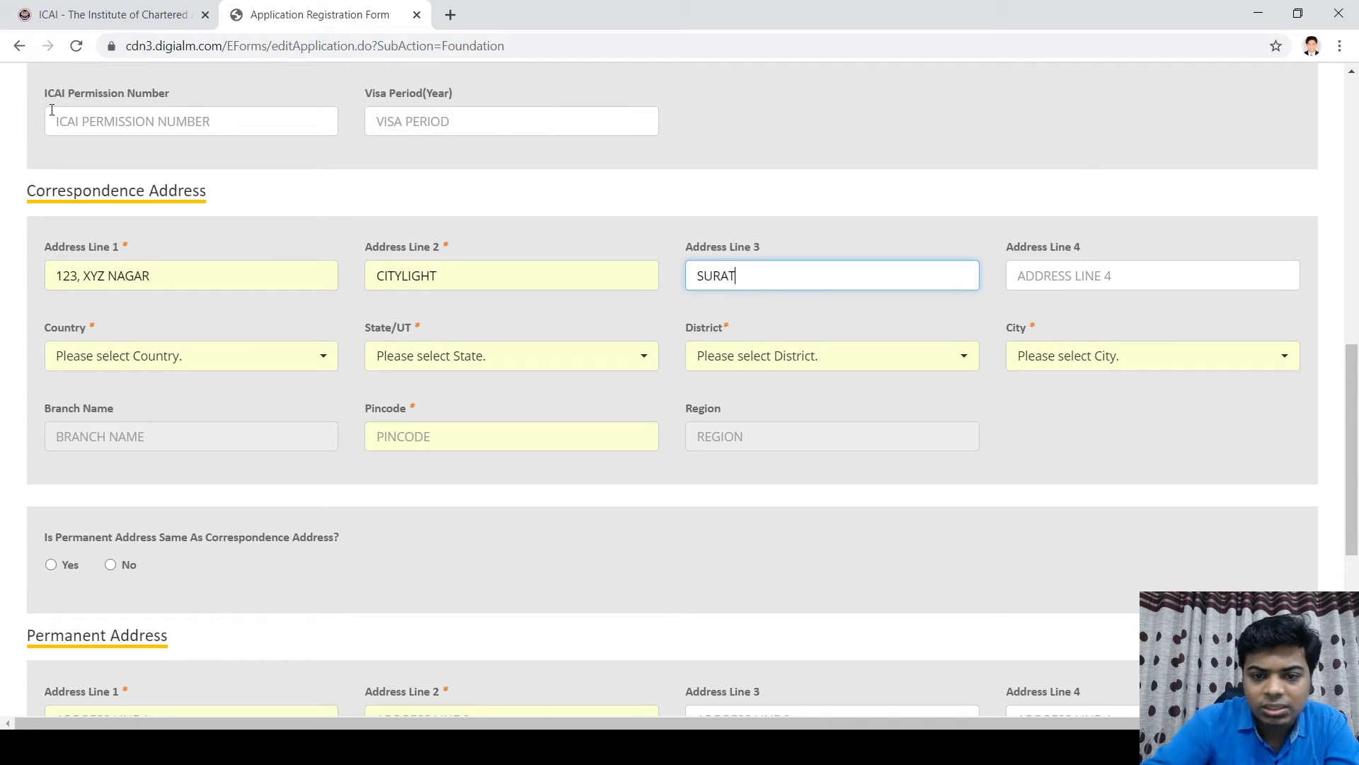
Step: Set the correspondence country INDIA, state GUJARAT, district SURAT and city SURAT
click(141, 364)
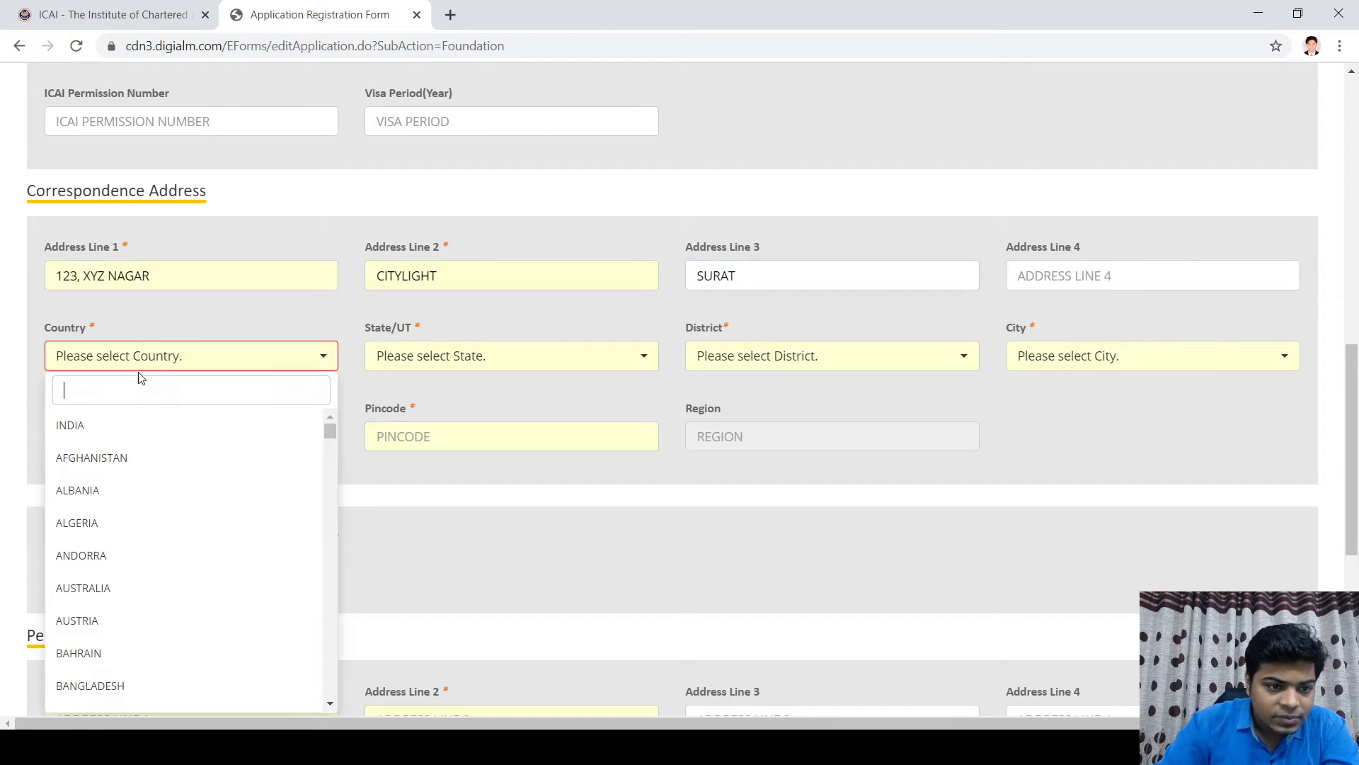
click(96, 429)
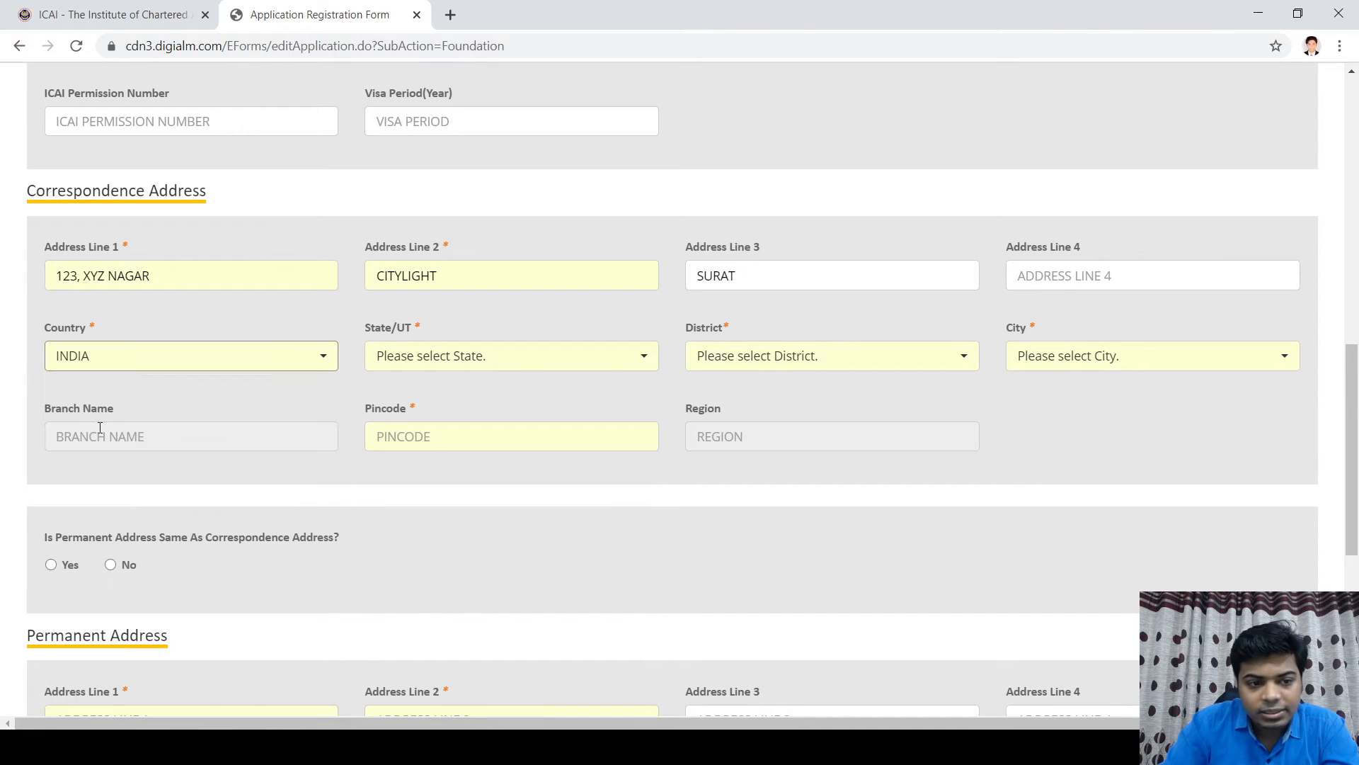
click(577, 360)
scroll(555, 394, down, 3)
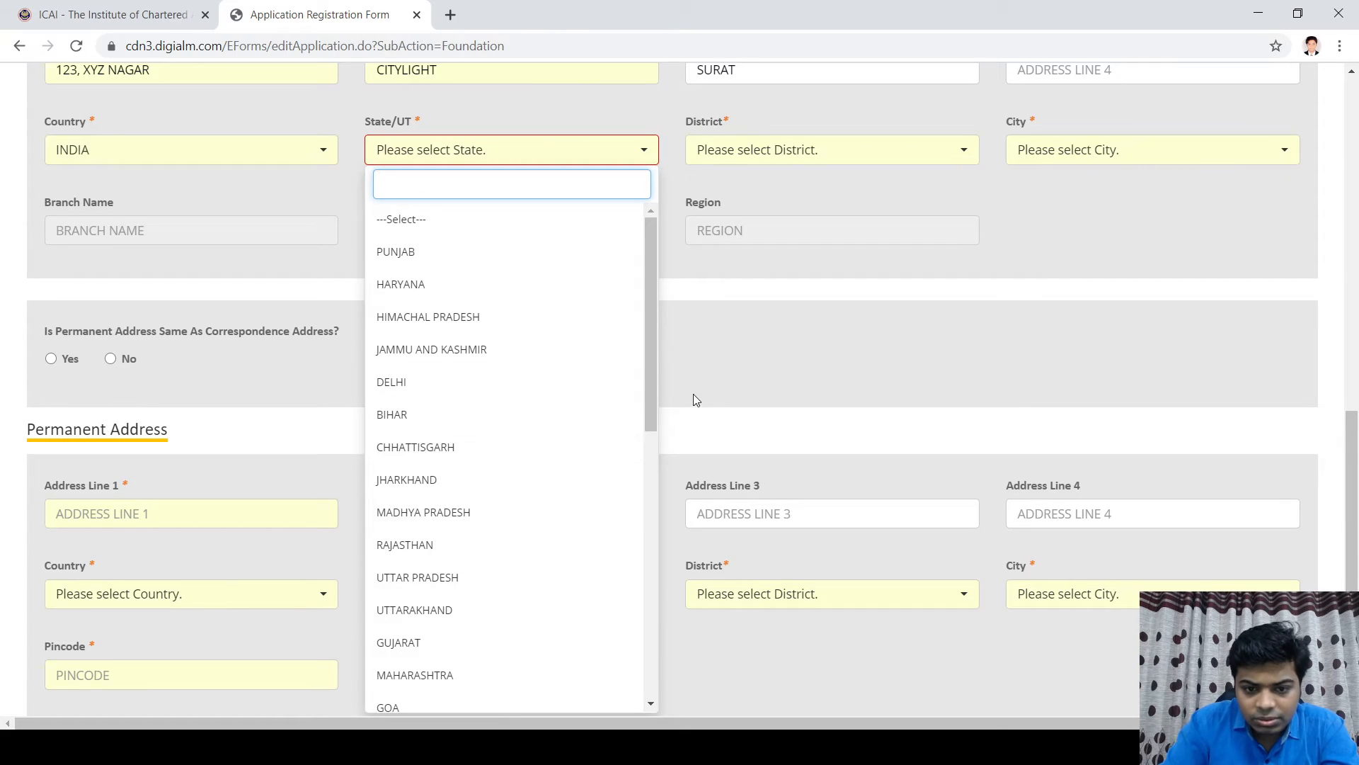
drag(652, 381, 654, 620)
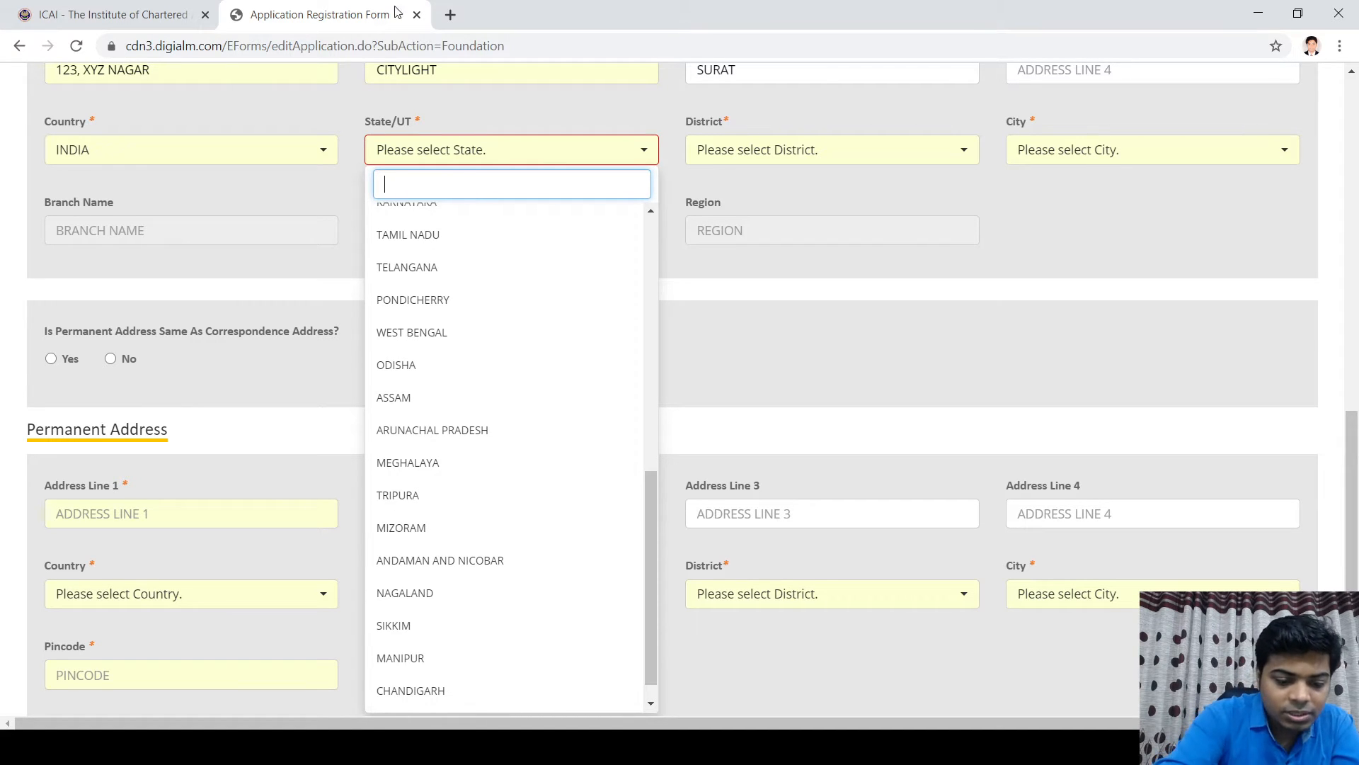
text(guja)
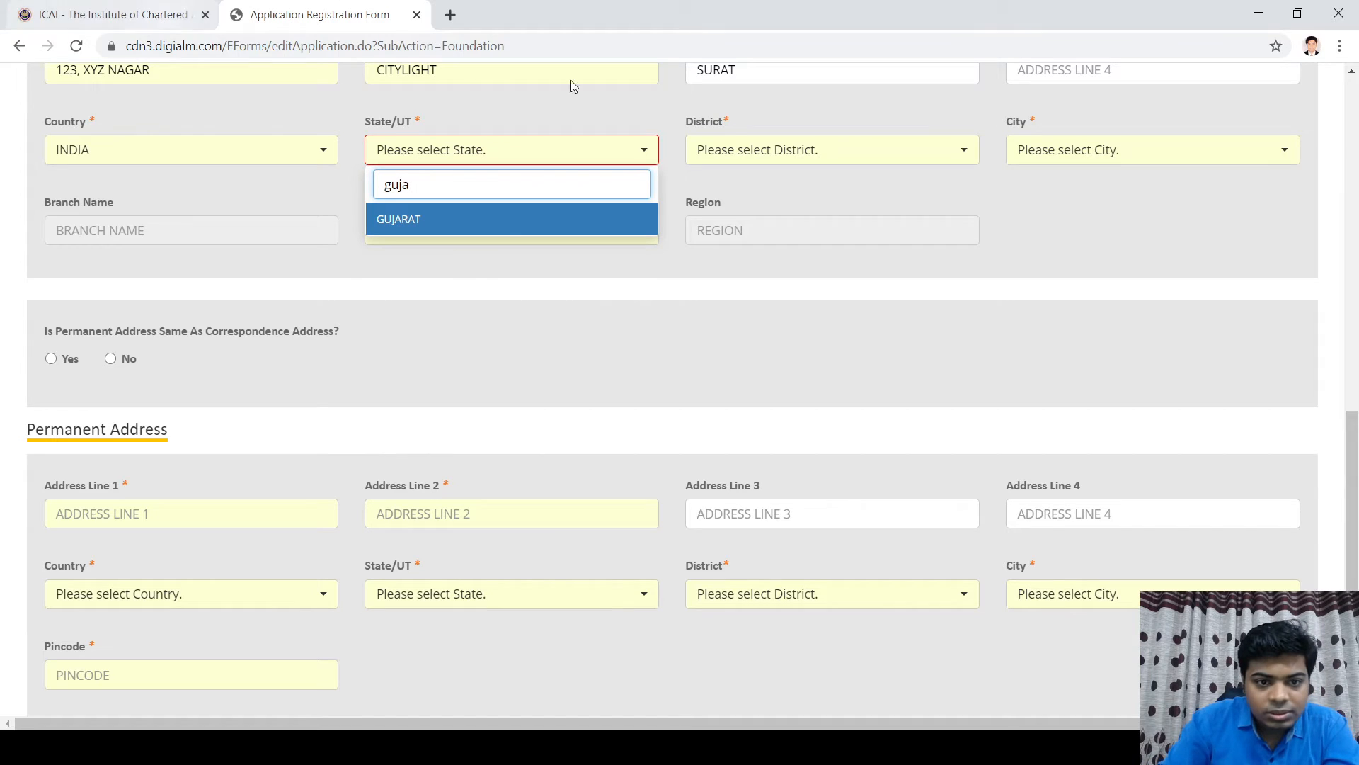
click(516, 221)
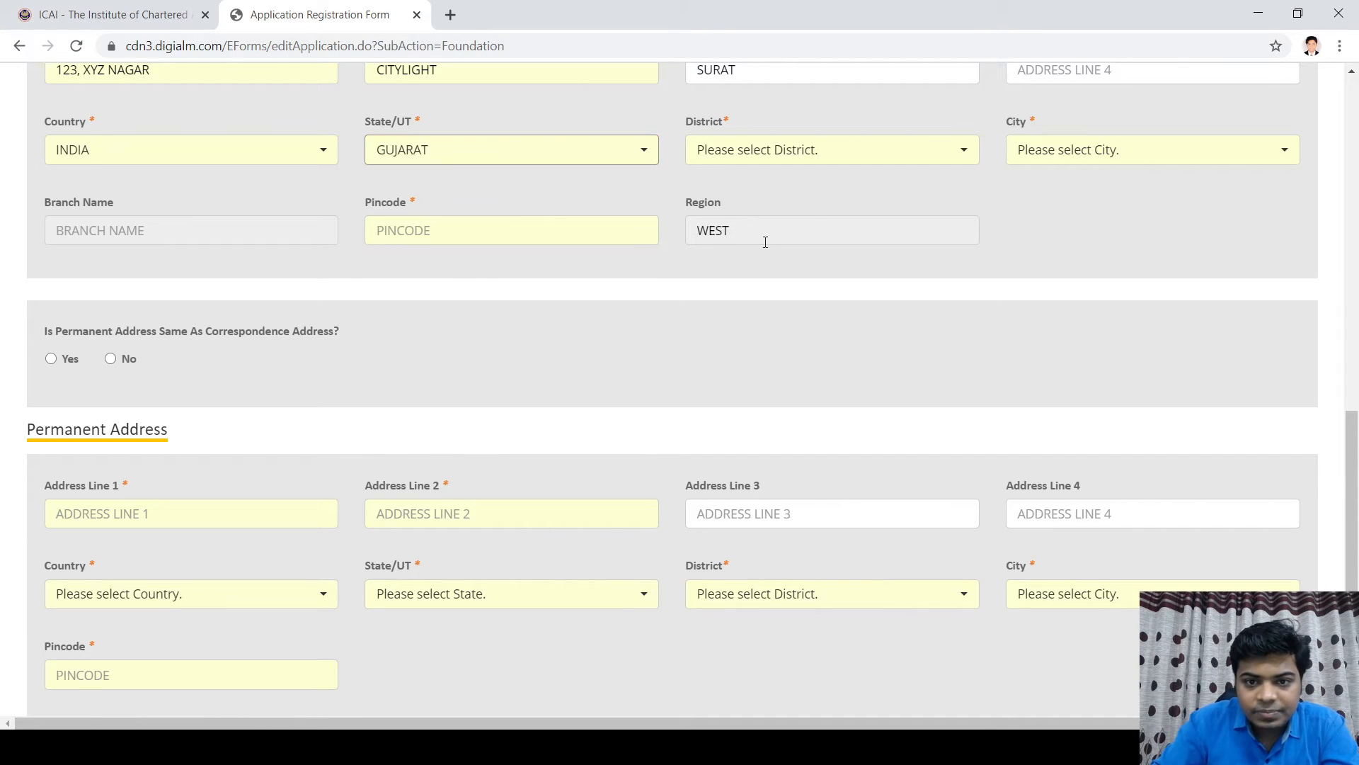
click(839, 158)
text(surat)
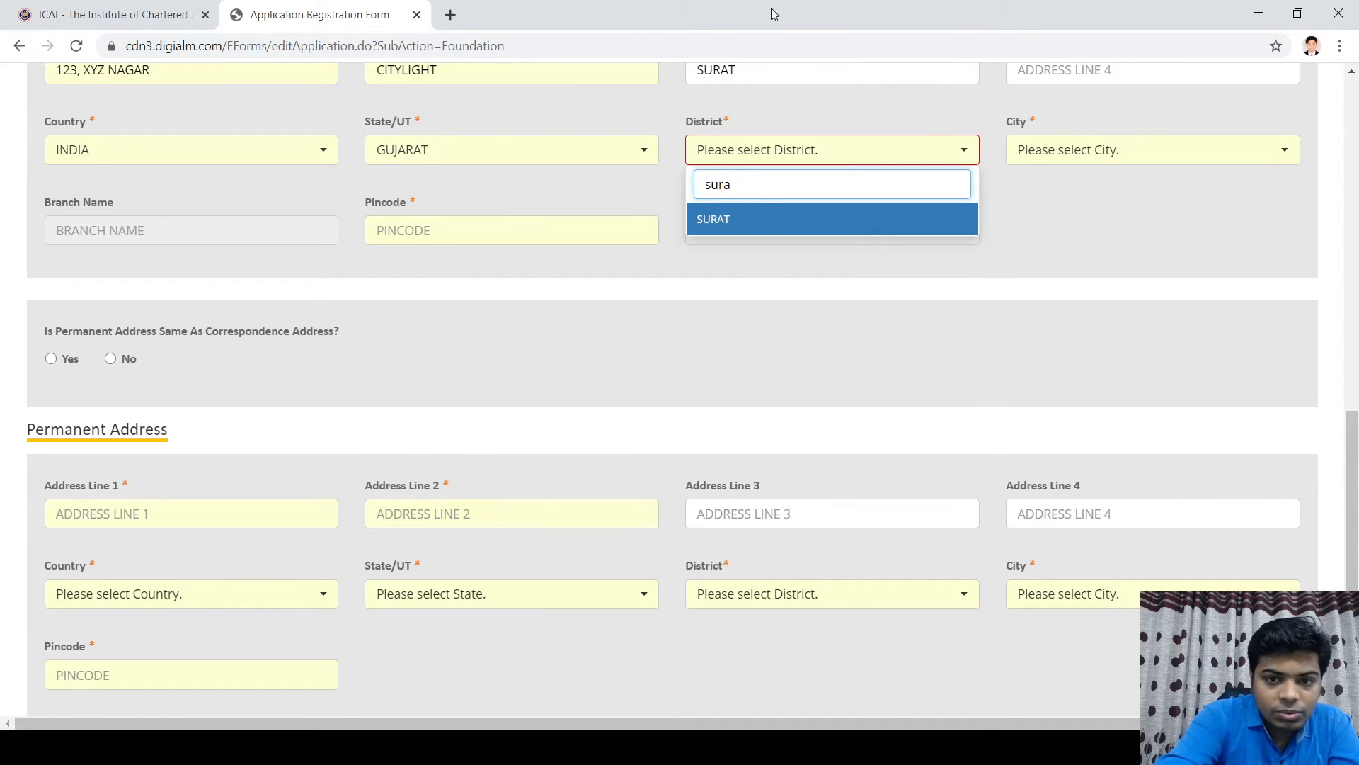
click(745, 221)
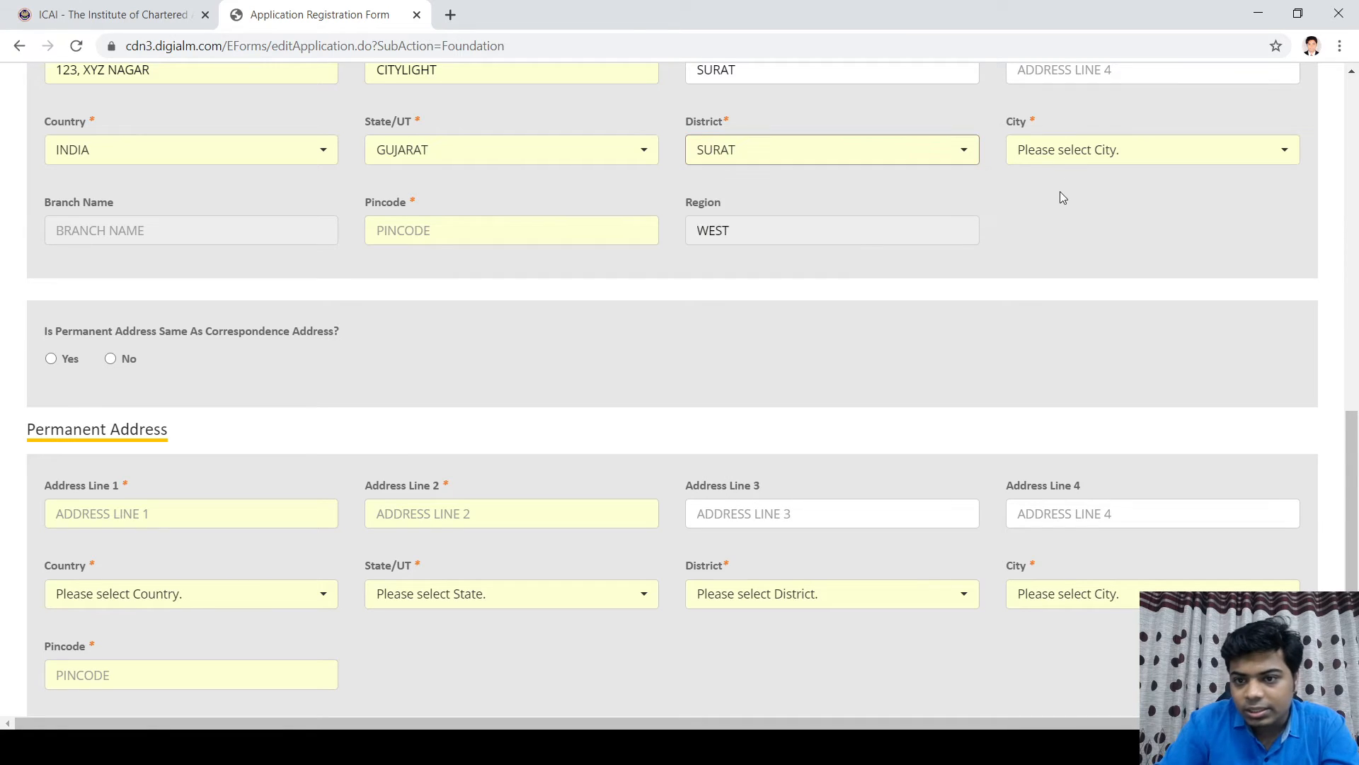
click(1058, 152)
text(surat)
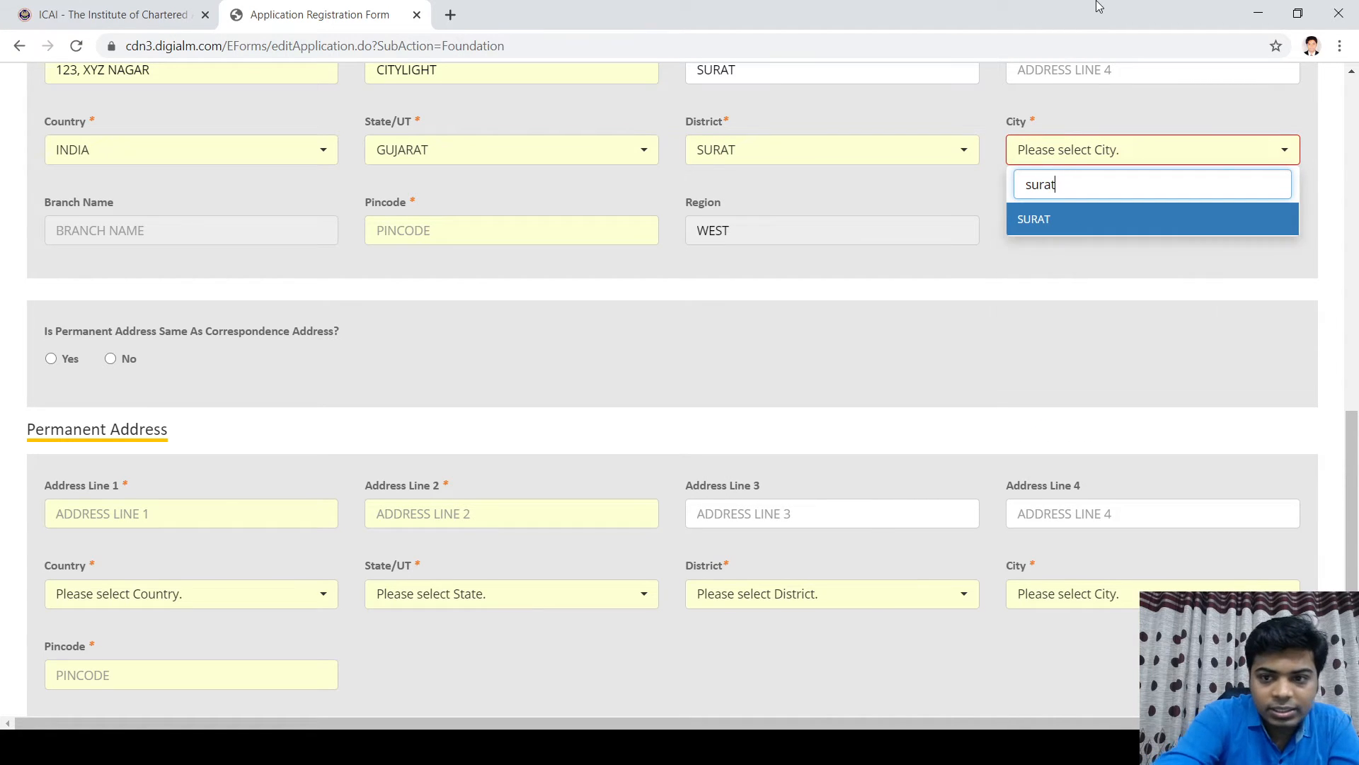
click(1138, 219)
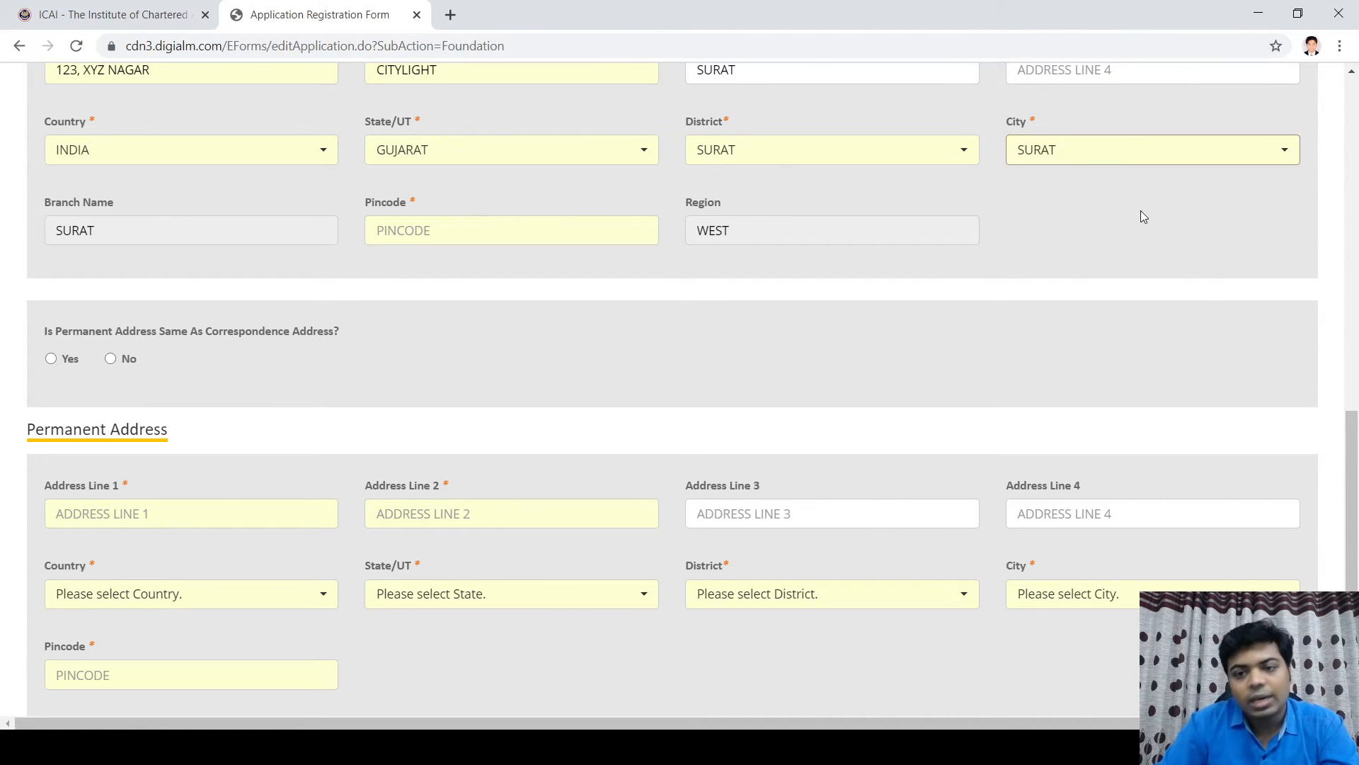
Step: Enter the correspondence pincode 395010
scroll(488, 691, down, 3)
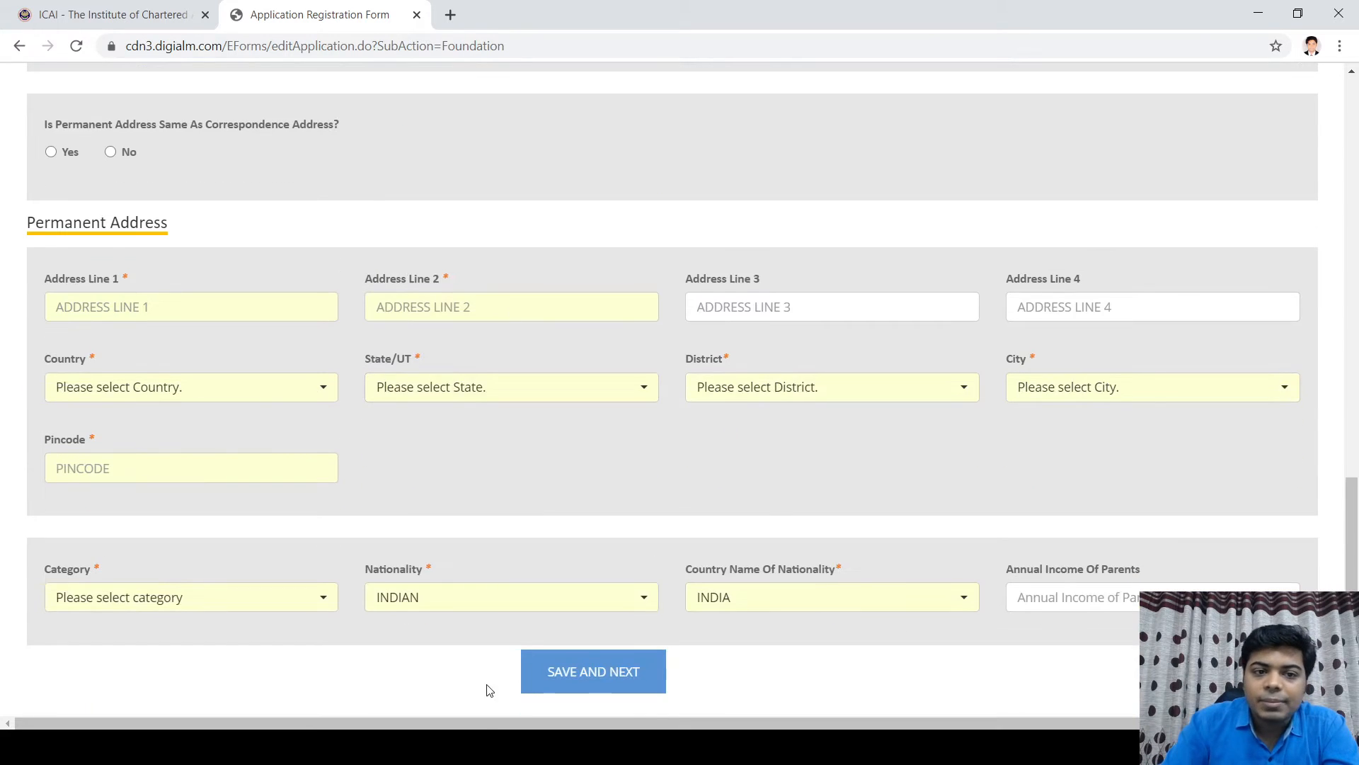
scroll(425, 623, up, 3)
click(421, 236)
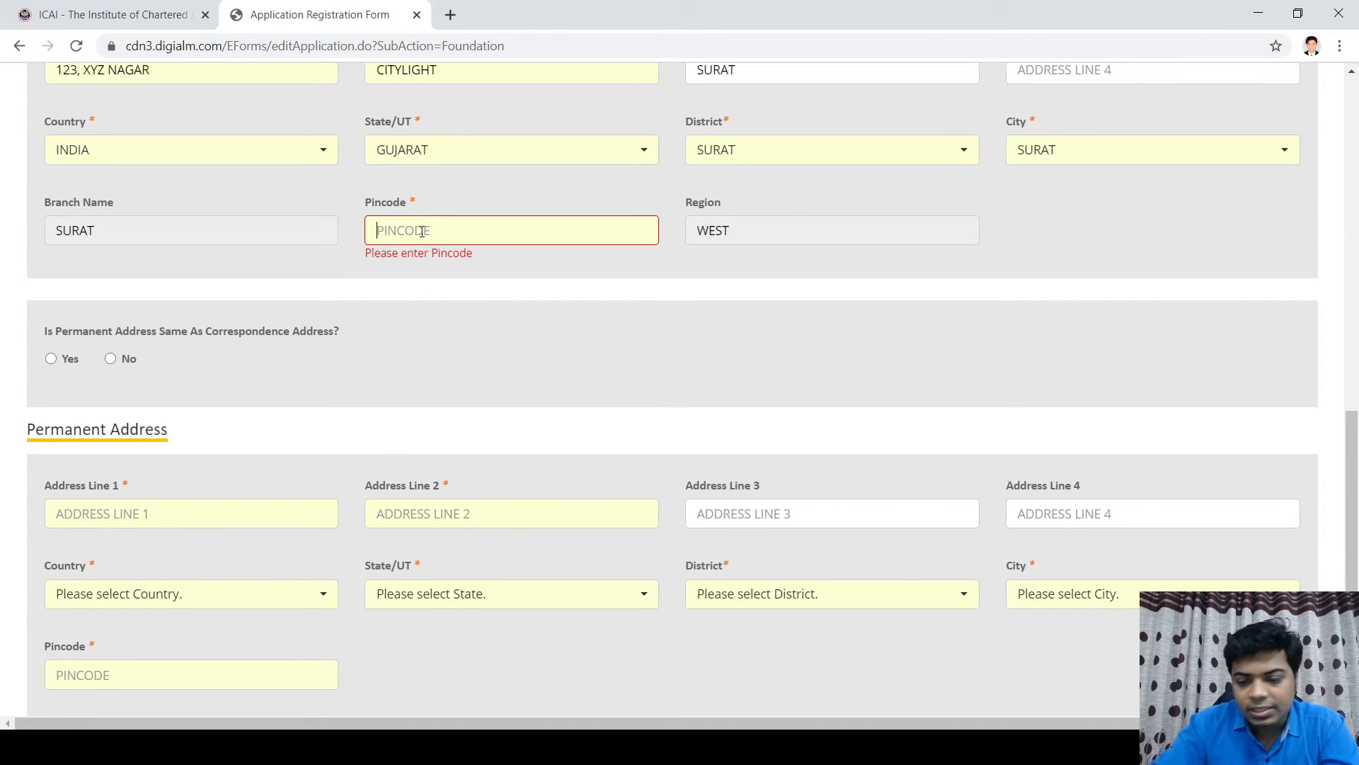
text(395010)
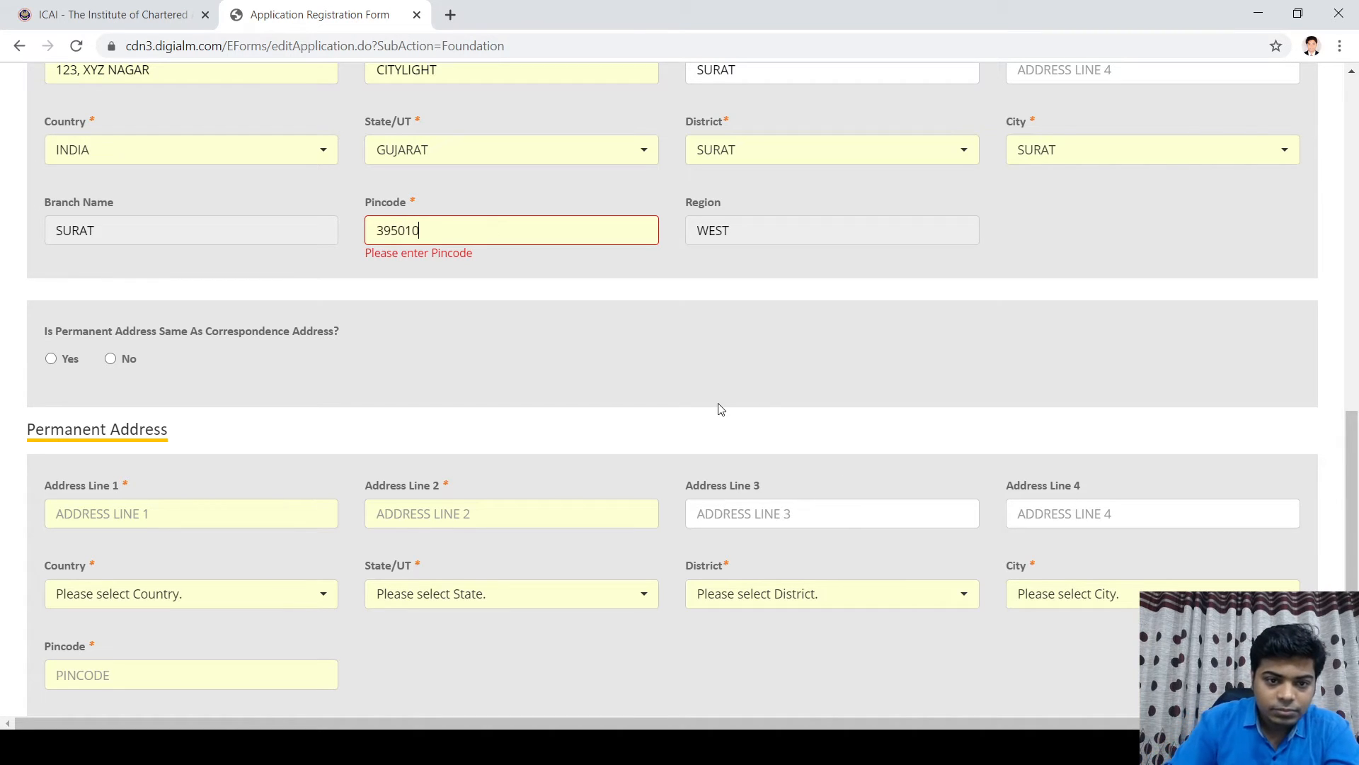
click(473, 367)
scroll(397, 425, down, 3)
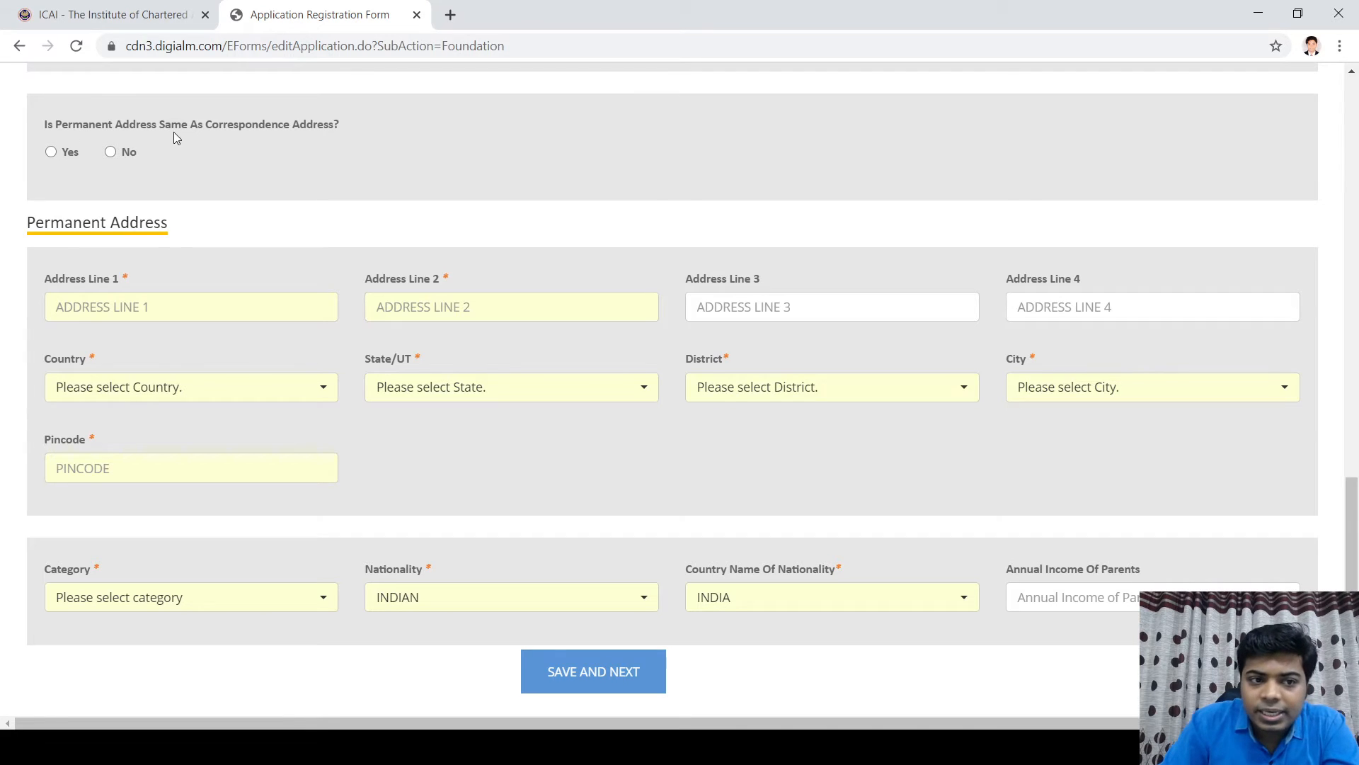
Step: Make the permanent address same as correspondence, choose GENERAL category, and try SAVE AND NEXT
click(54, 162)
scroll(512, 157, down, 1)
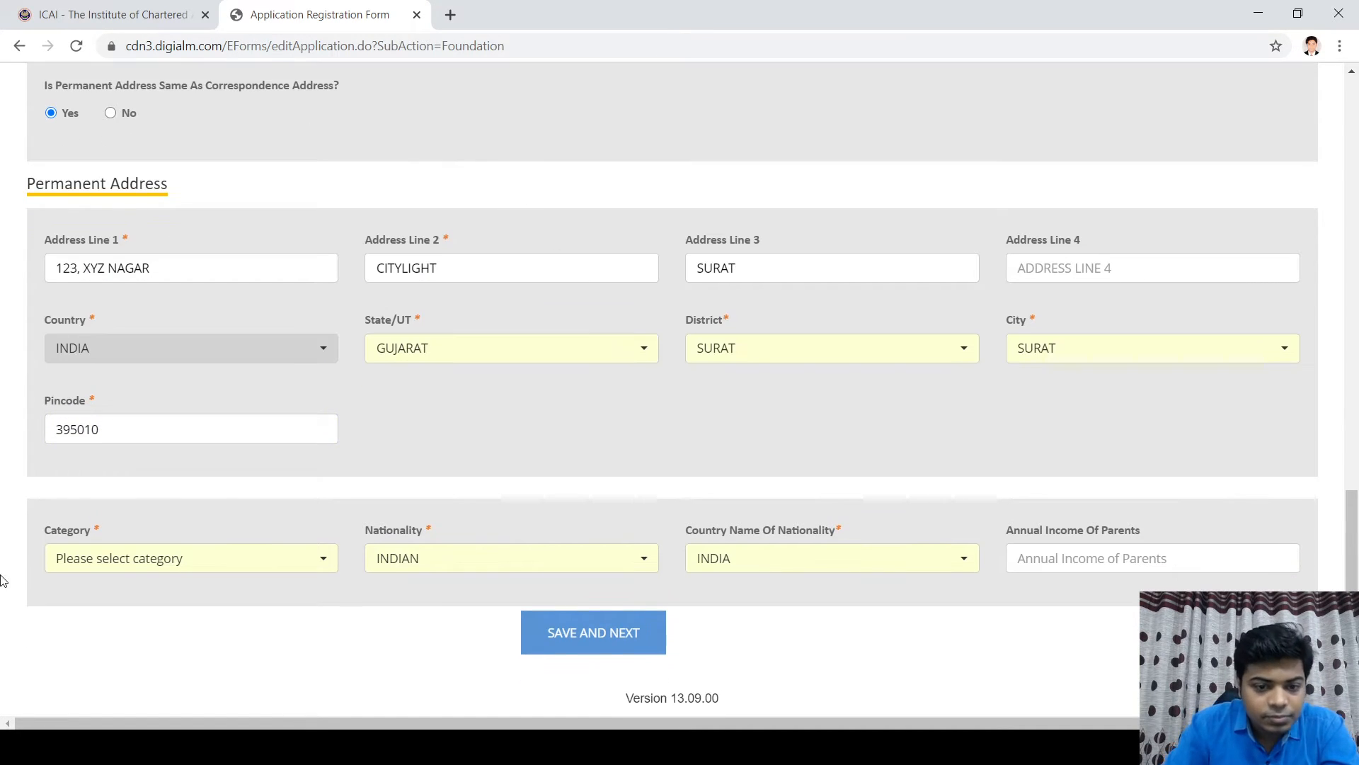
click(296, 565)
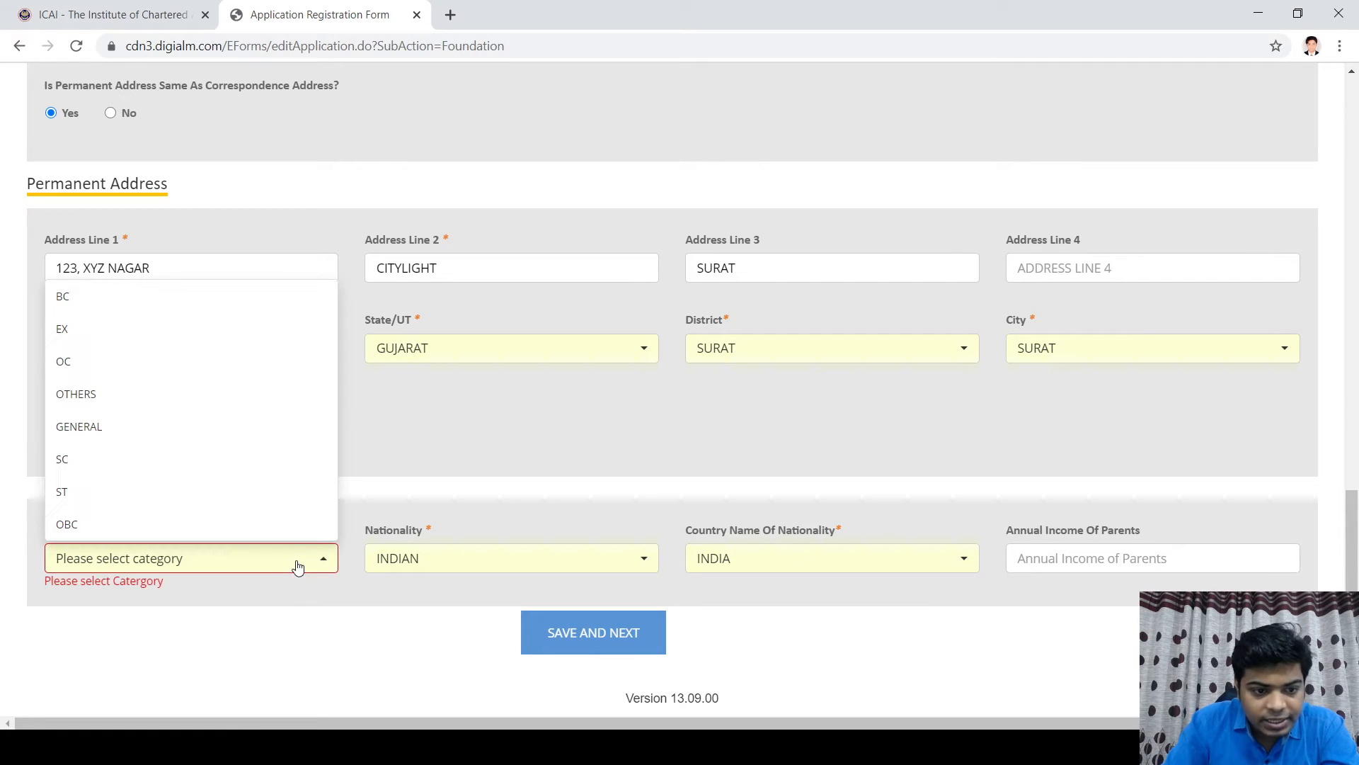
click(147, 433)
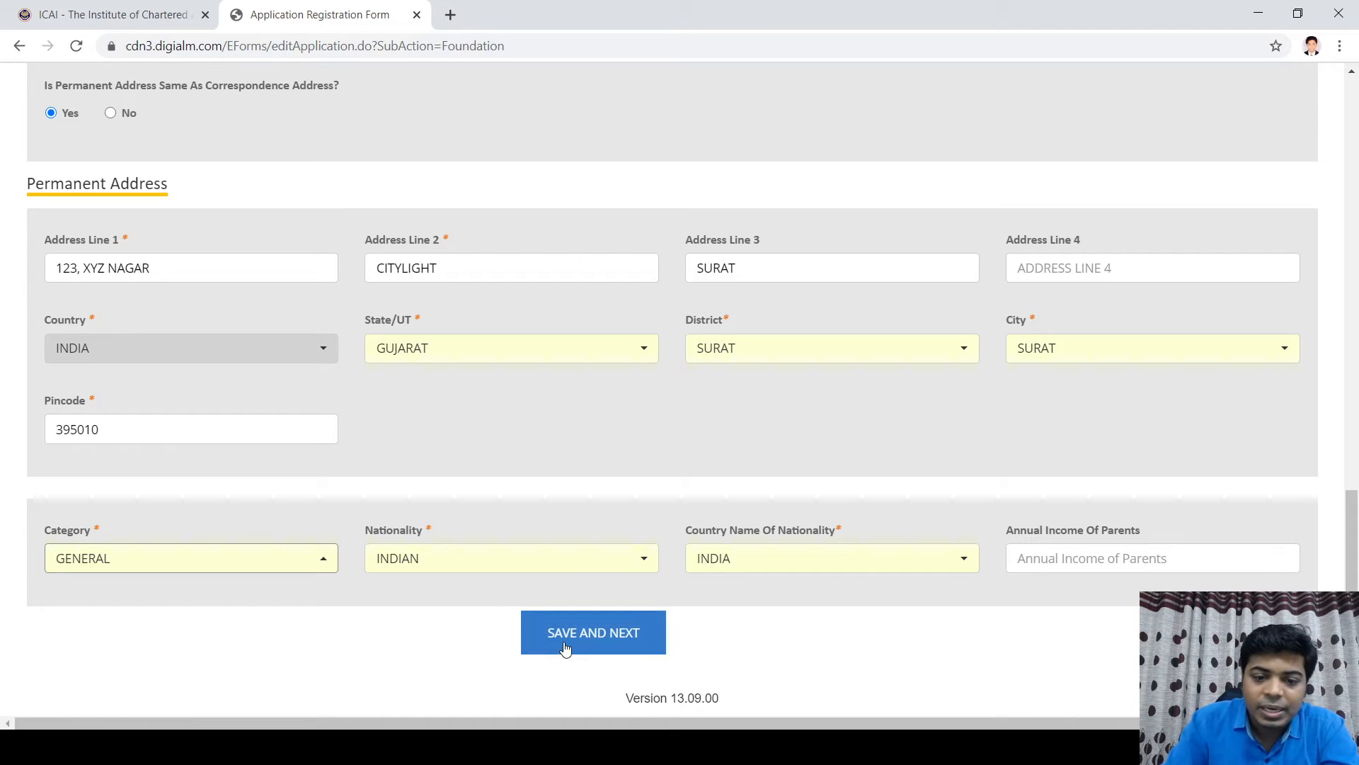
click(597, 638)
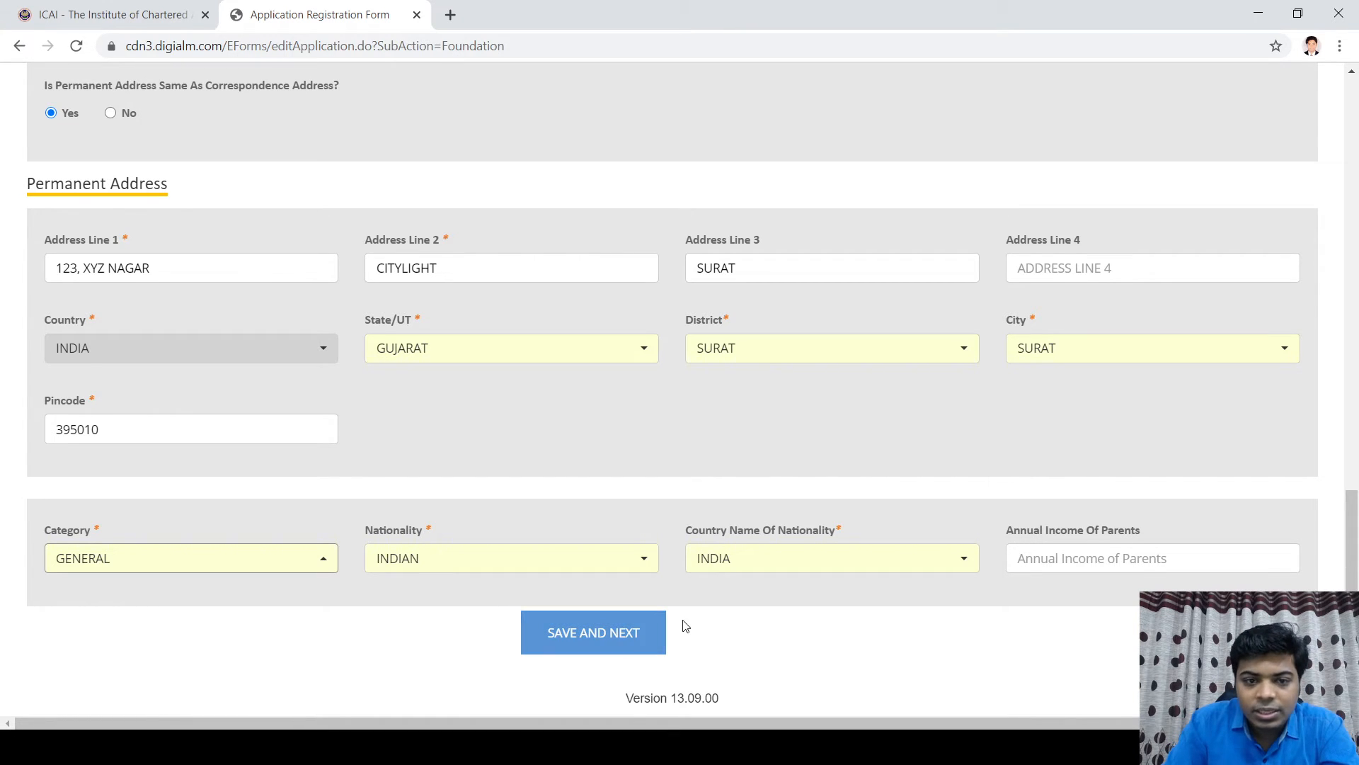
scroll(728, 545, up, 4)
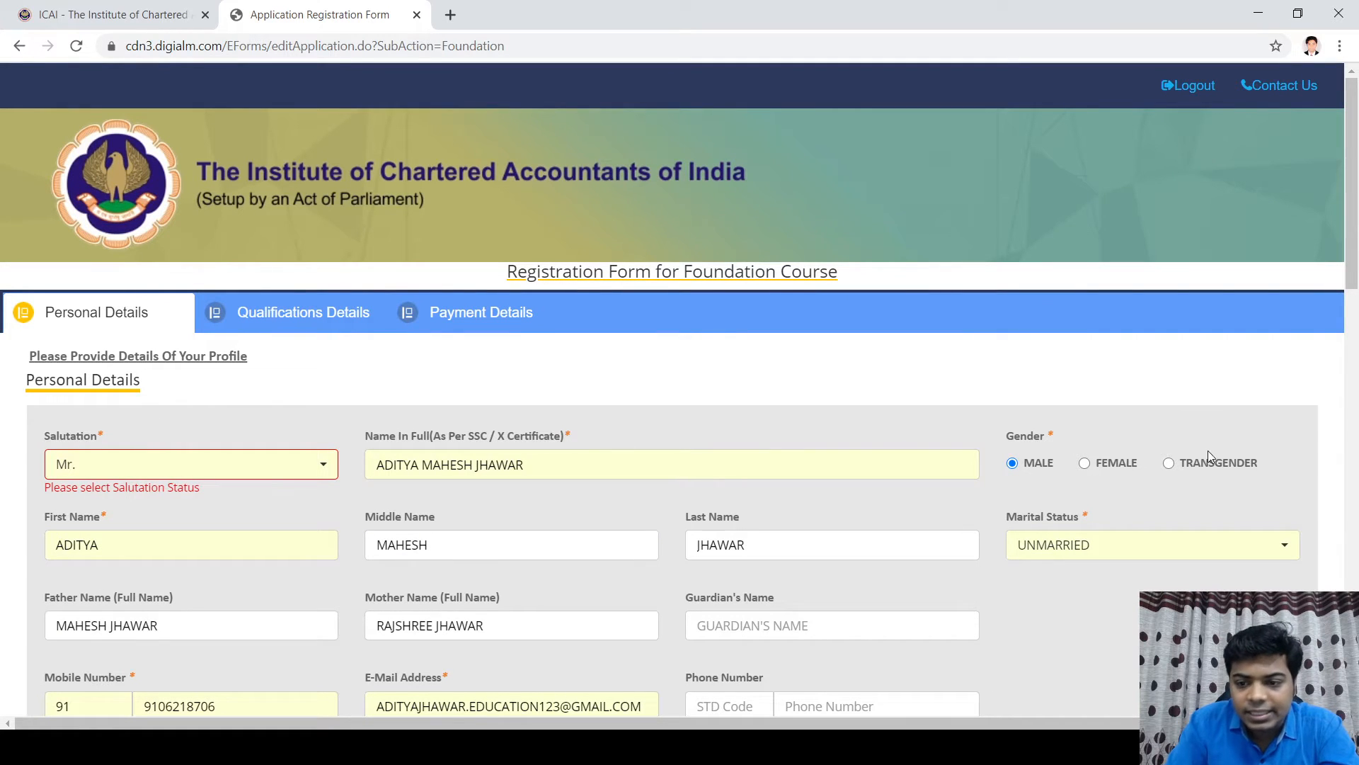
Step: Review the Personal Details form and click SAVE AND NEXT again
scroll(217, 456, down, 3)
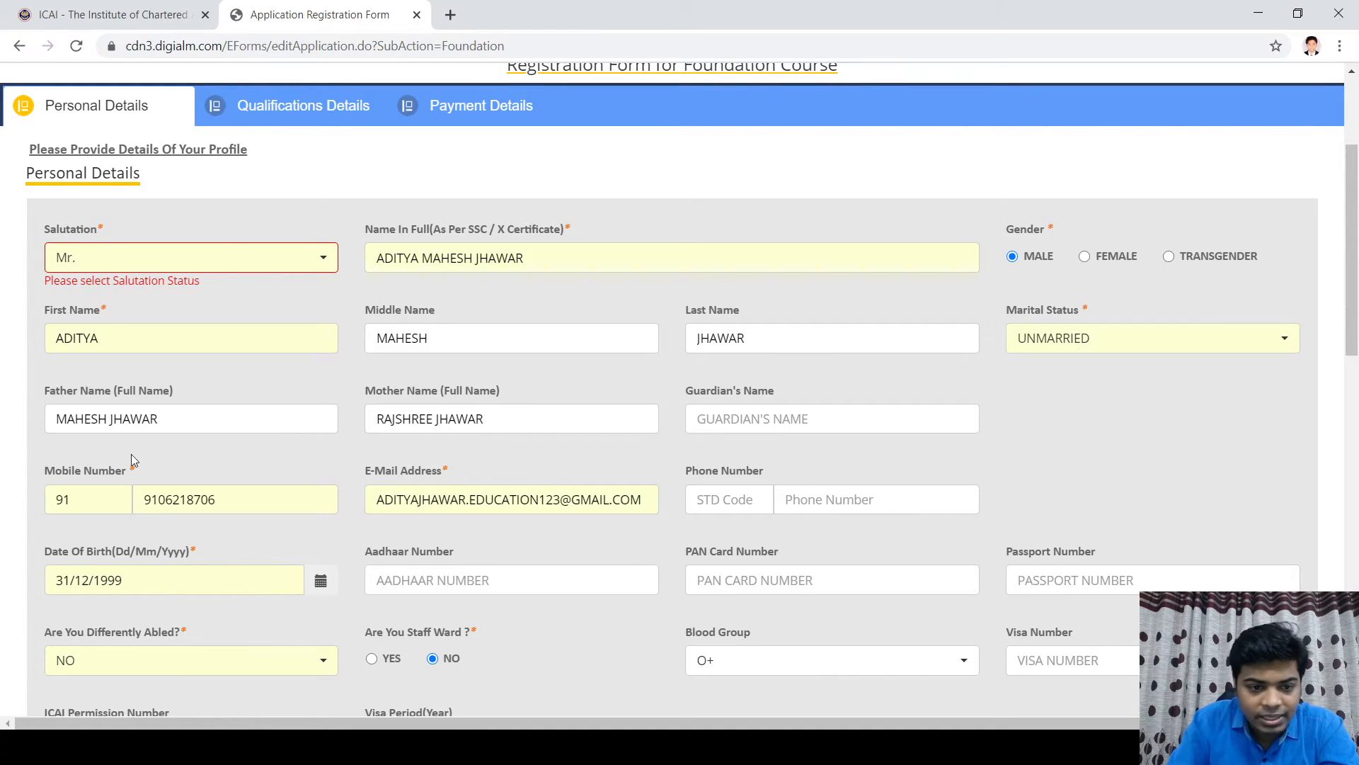
scroll(326, 480, down, 3)
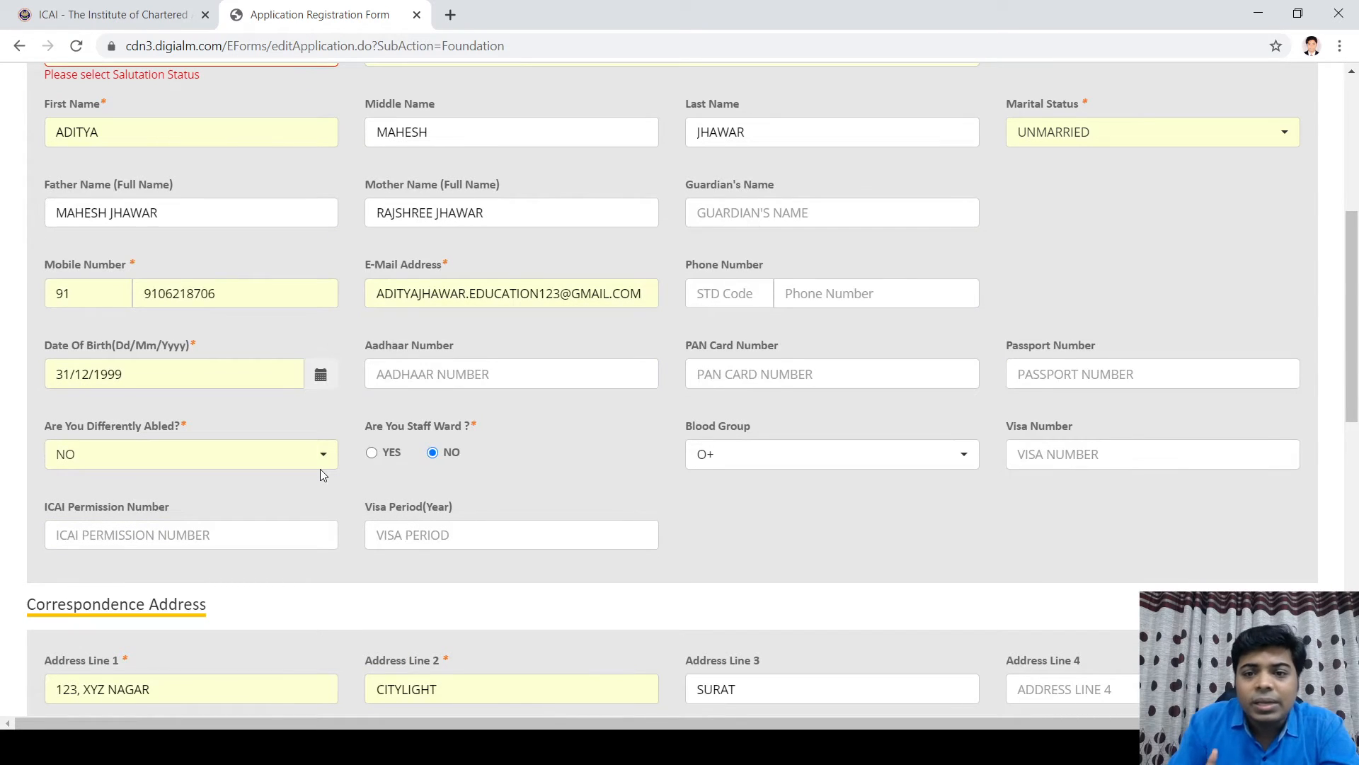
scroll(339, 449, down, 12)
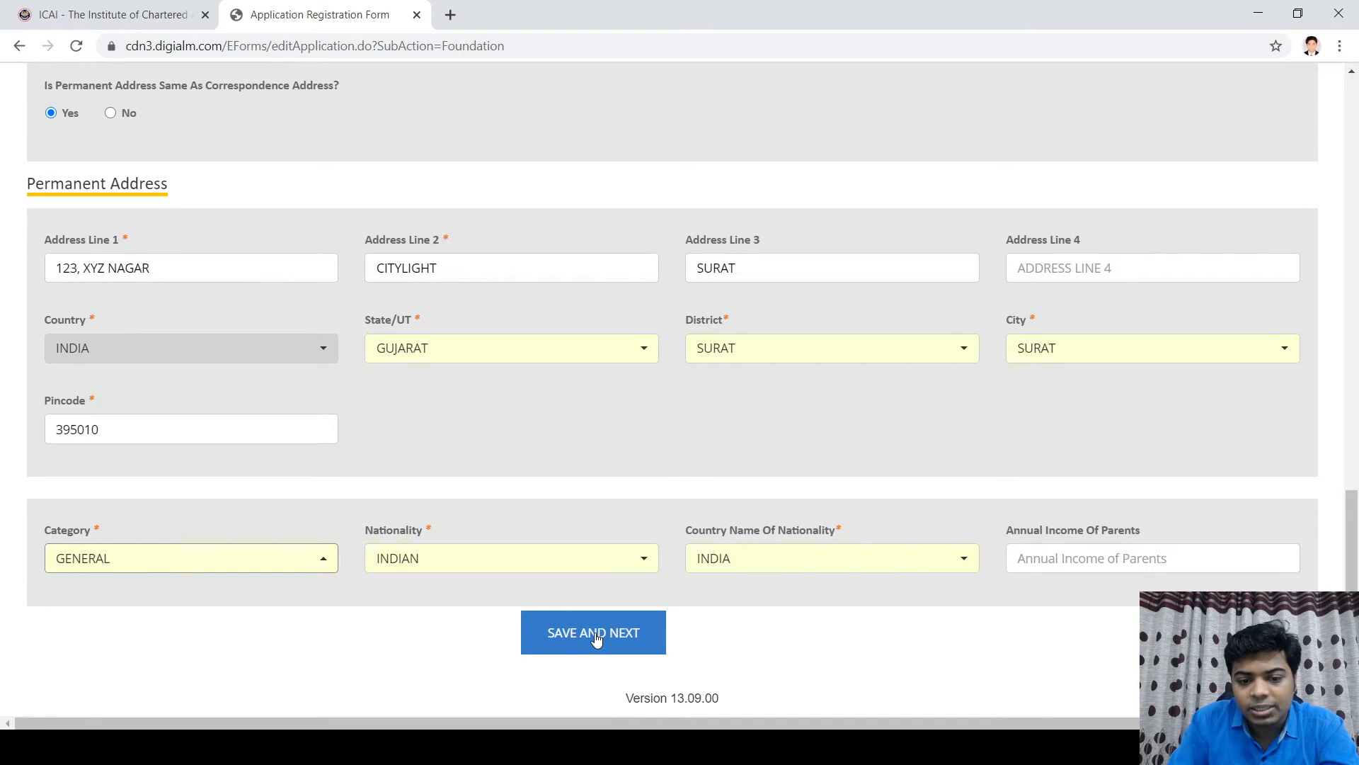
click(596, 636)
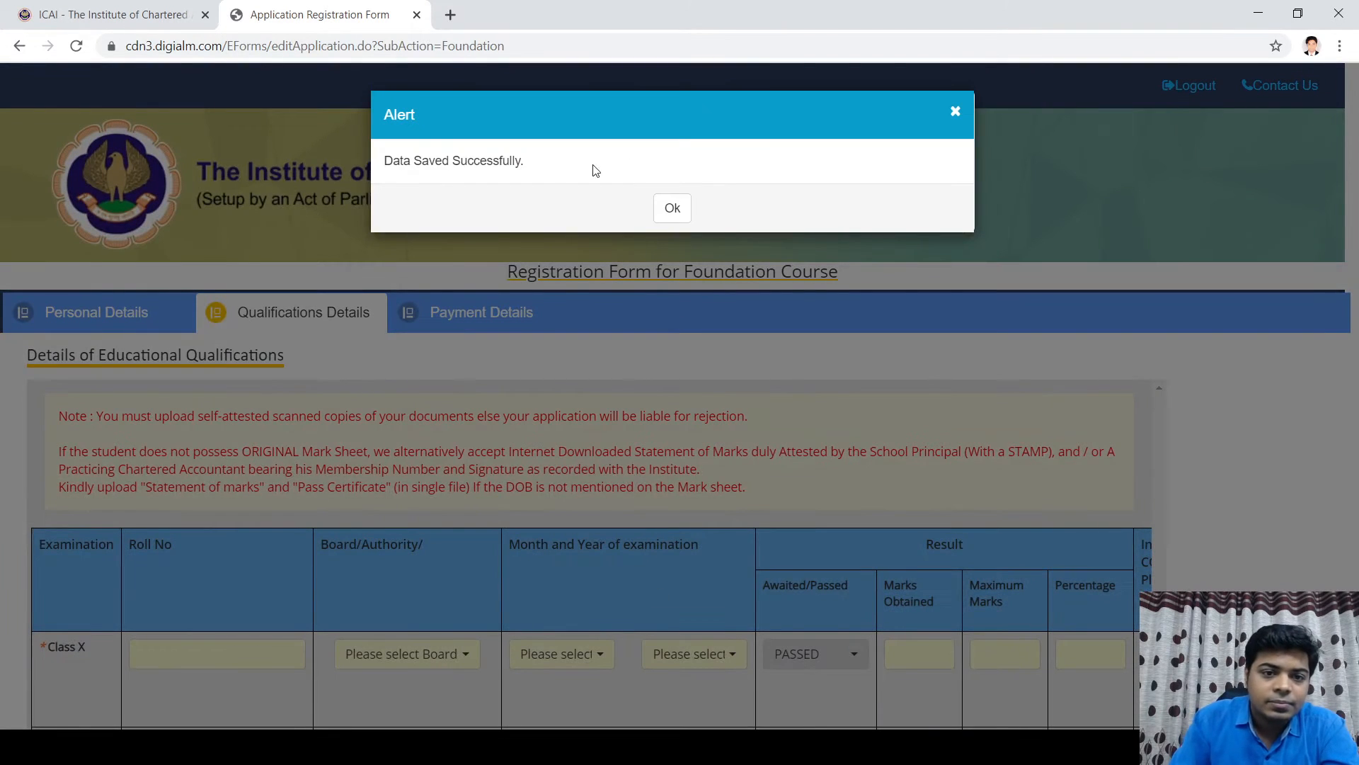
Step: Dismiss the save confirmation and enter the Class X roll number
click(672, 208)
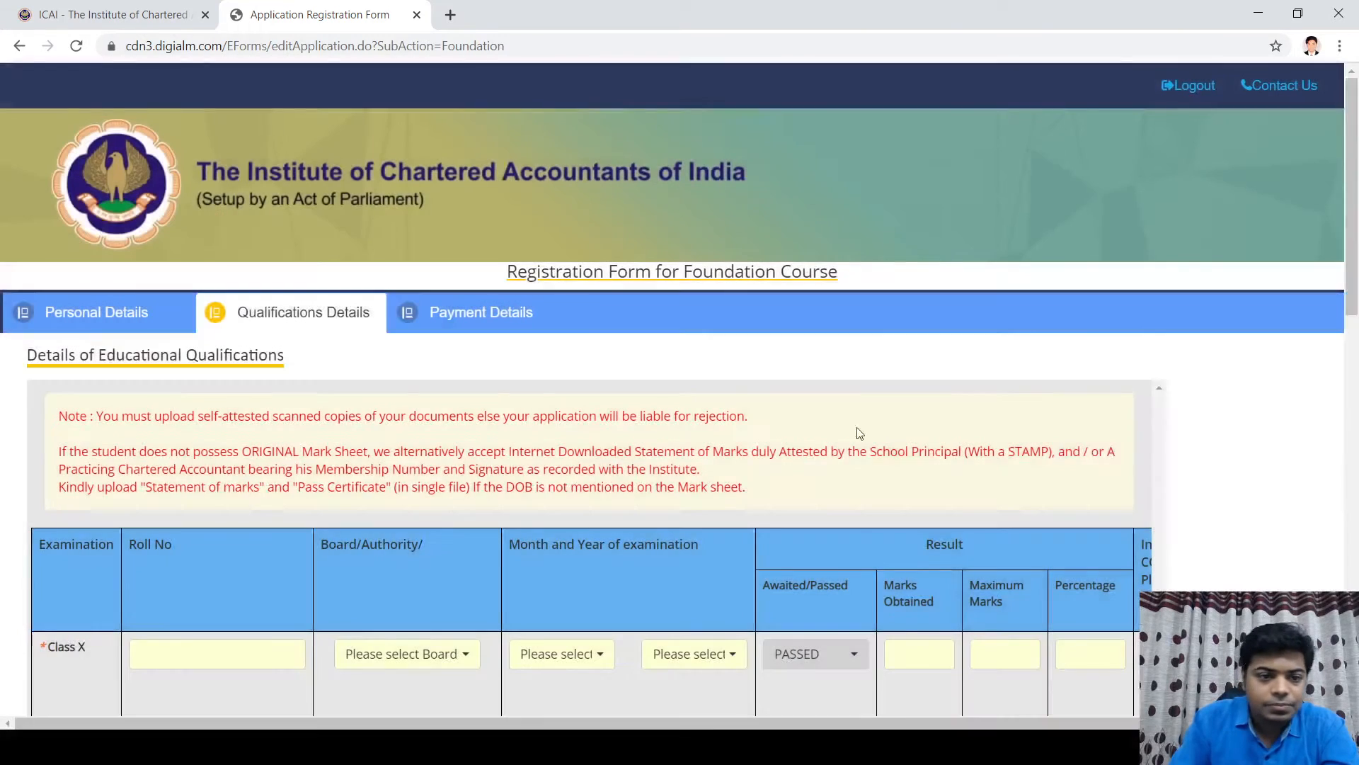
scroll(858, 432, down, 6)
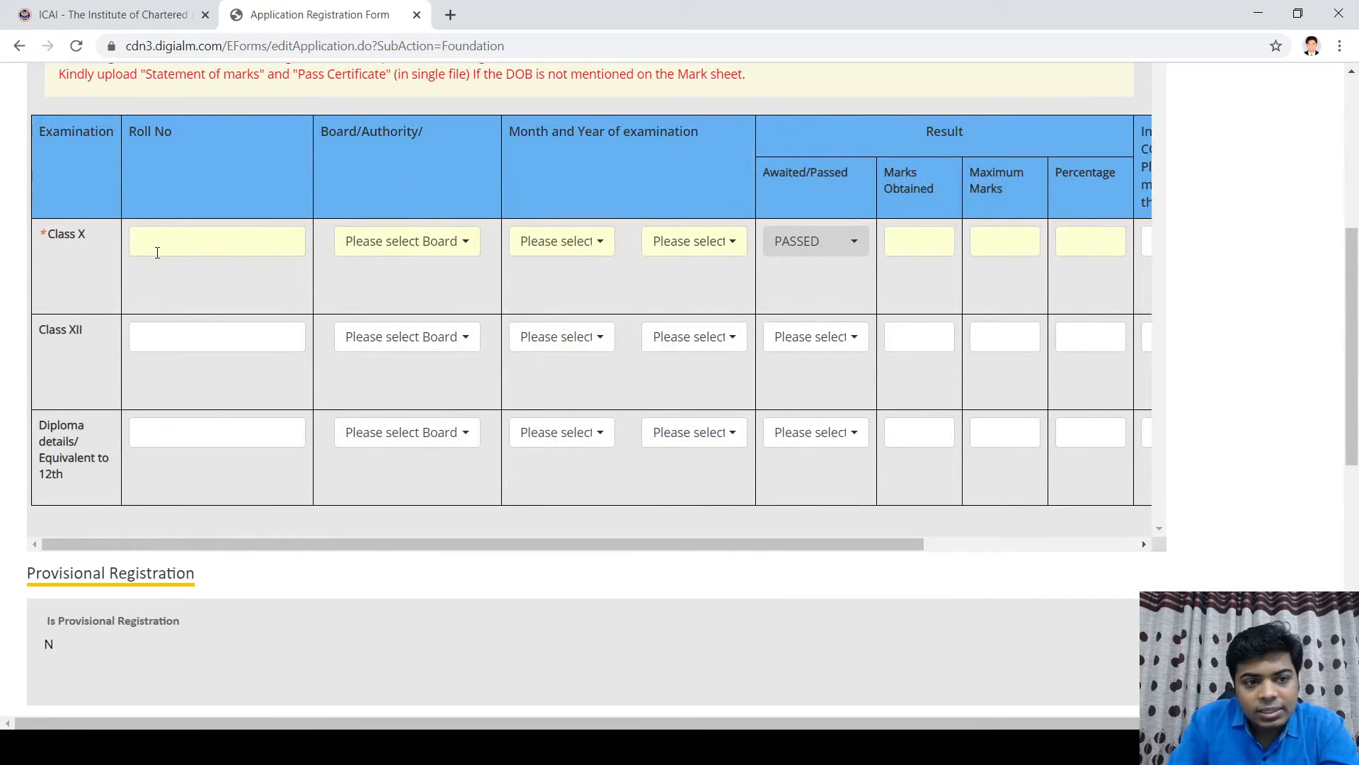
click(158, 252)
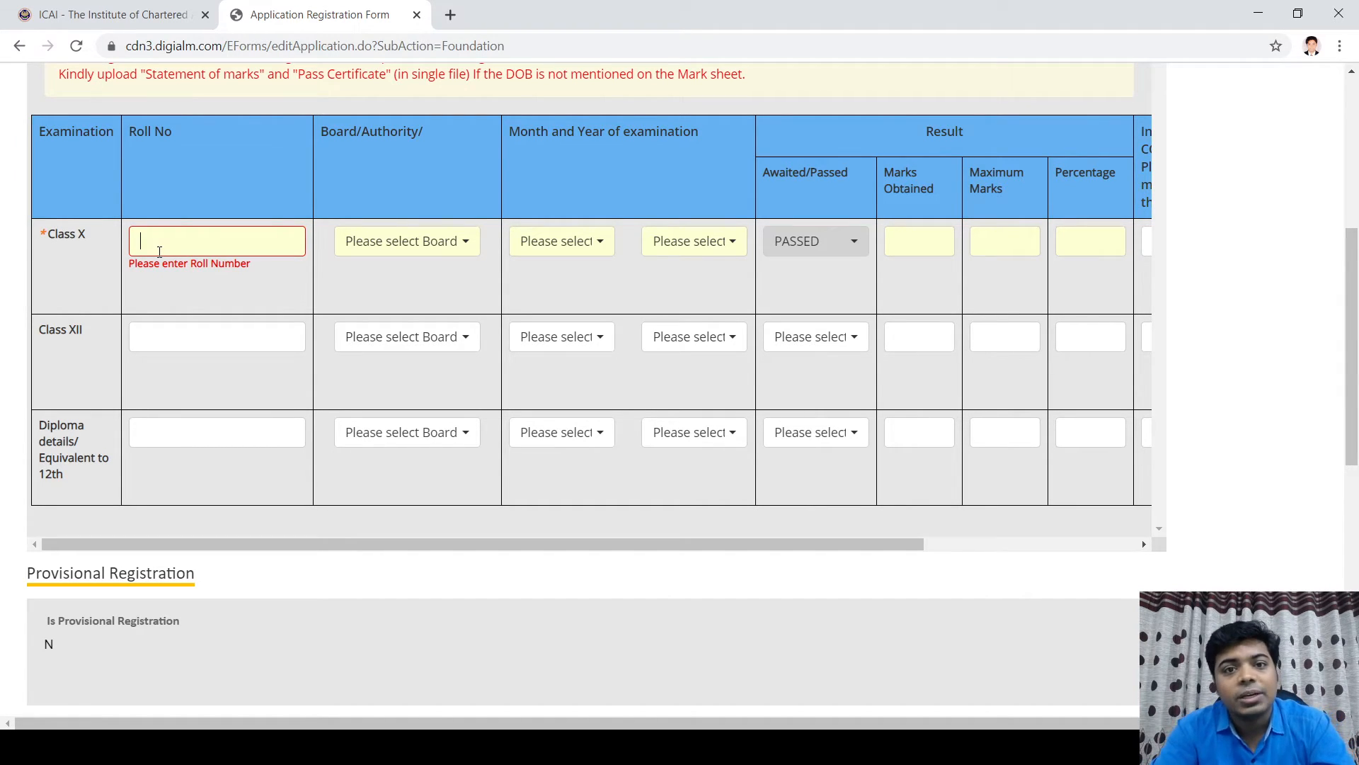
text(1234567)
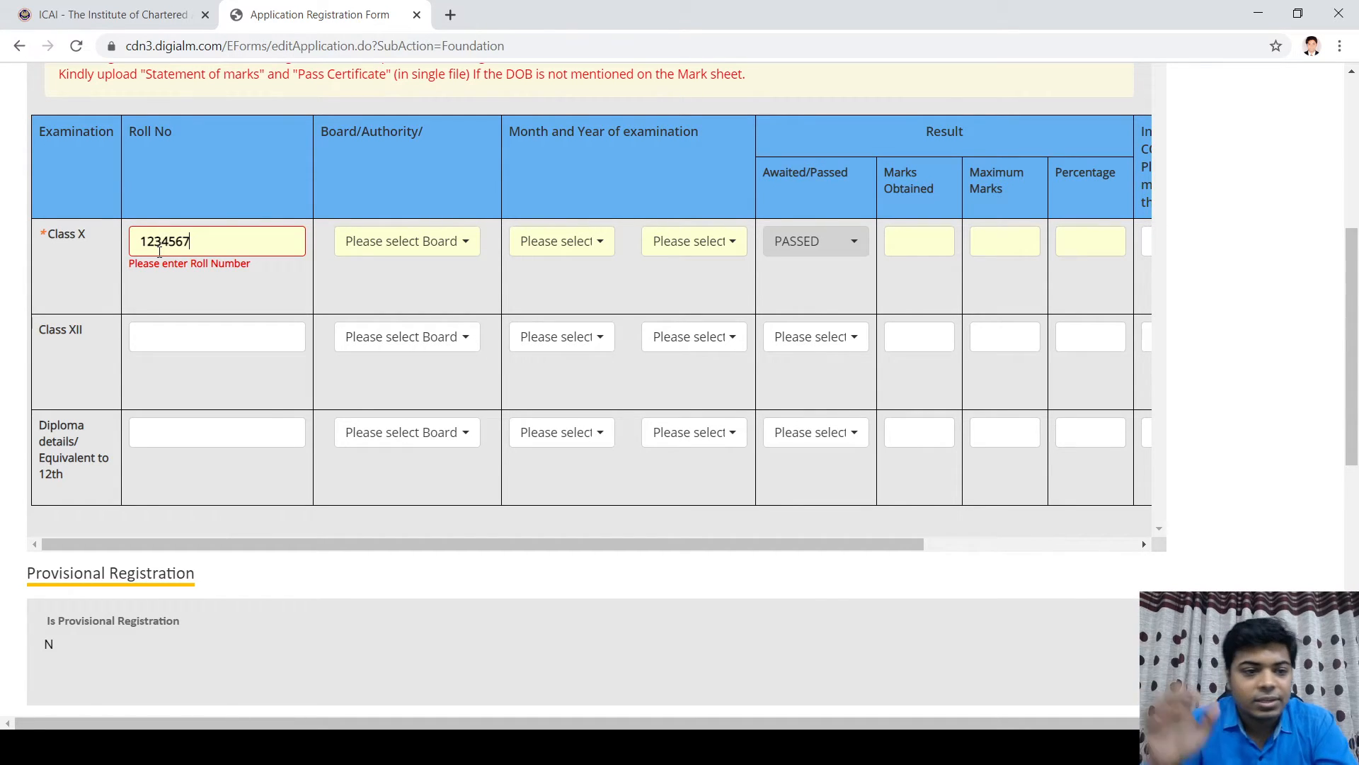
Step: Set the Class X board to CBSE and the exam date to MARCH 2019
click(446, 251)
scroll(439, 272, down, 3)
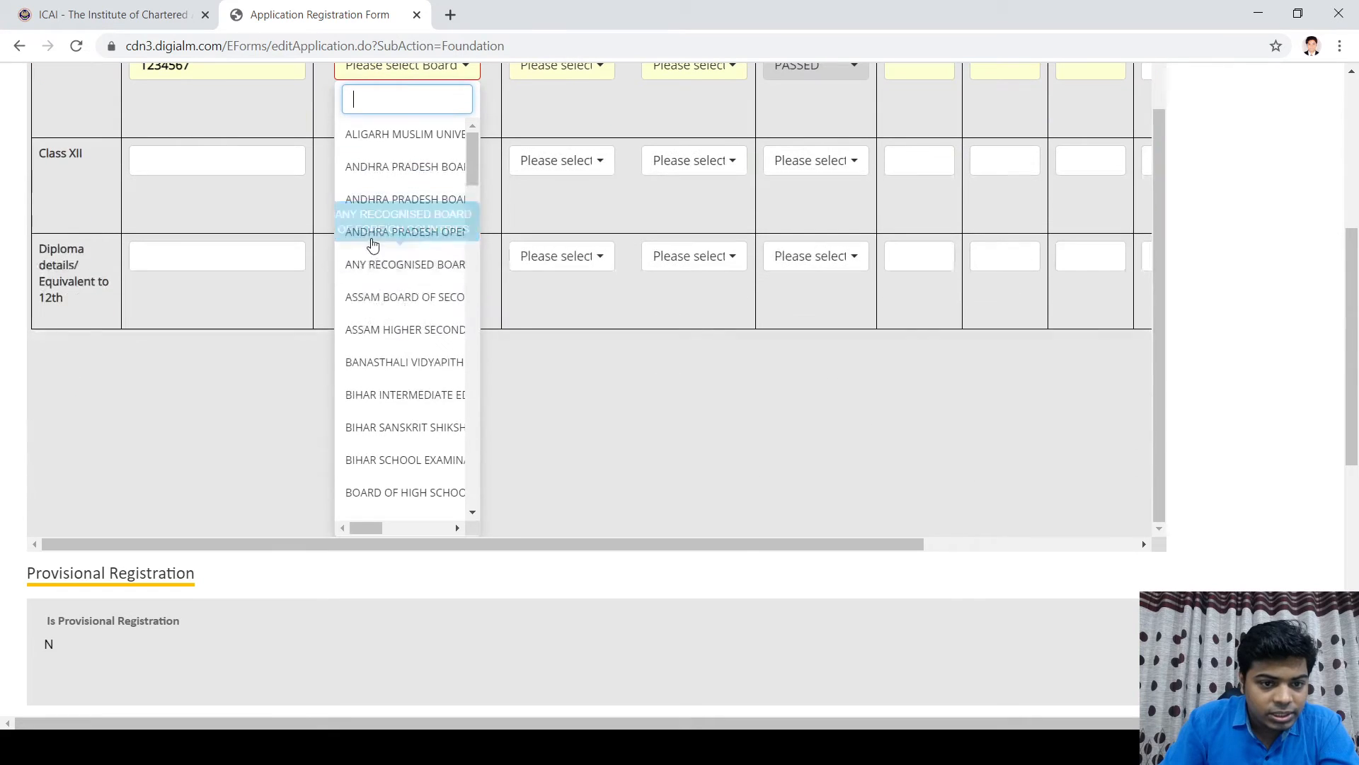
scroll(425, 319, down, 5)
scroll(425, 425, down, 3)
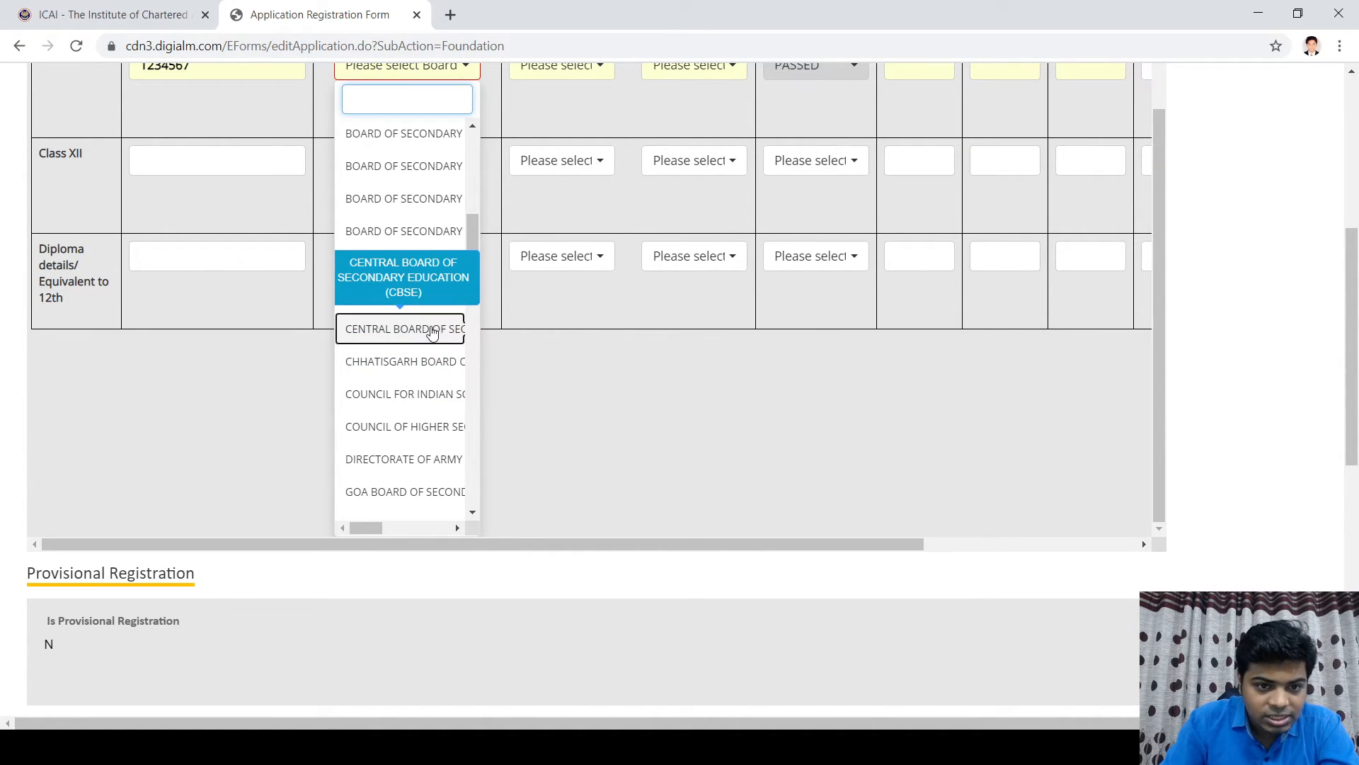
click(433, 331)
scroll(953, 243, up, 3)
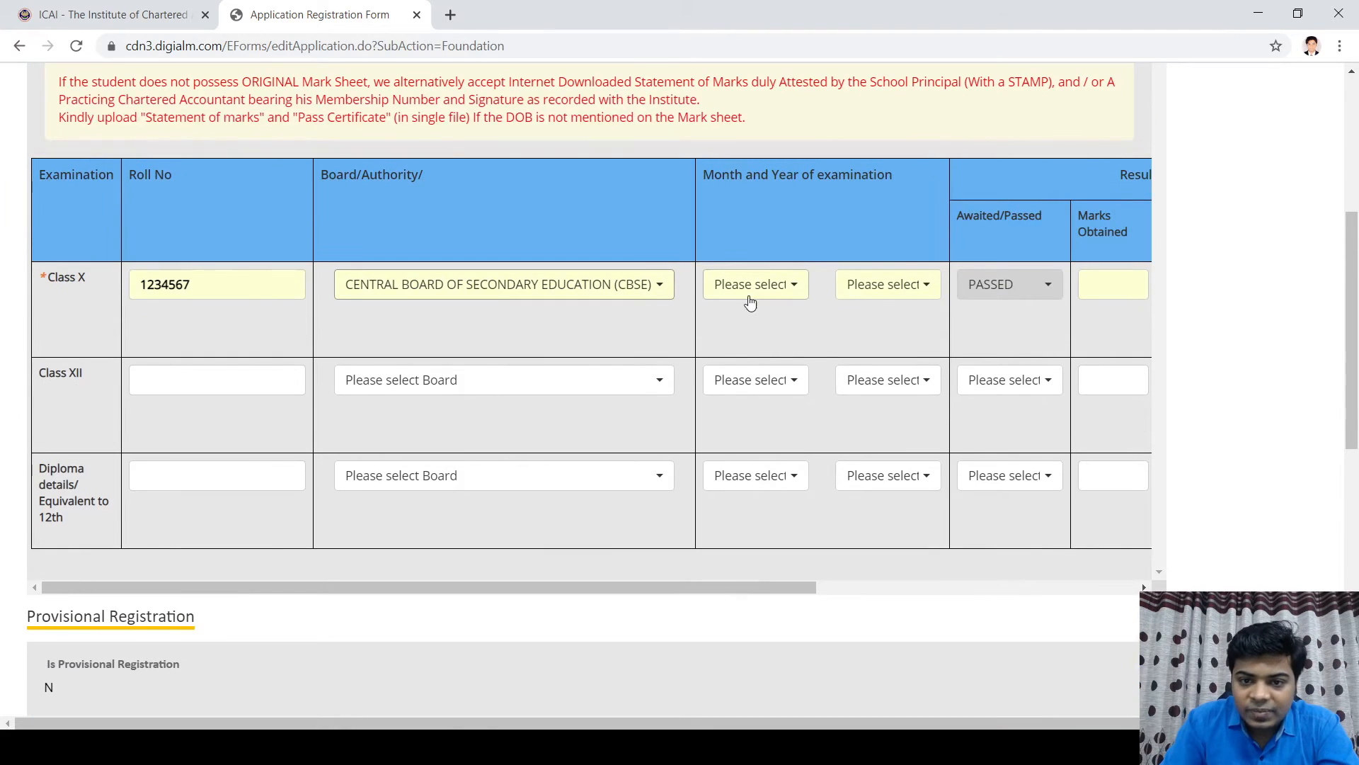
click(783, 289)
scroll(759, 443, down, 1)
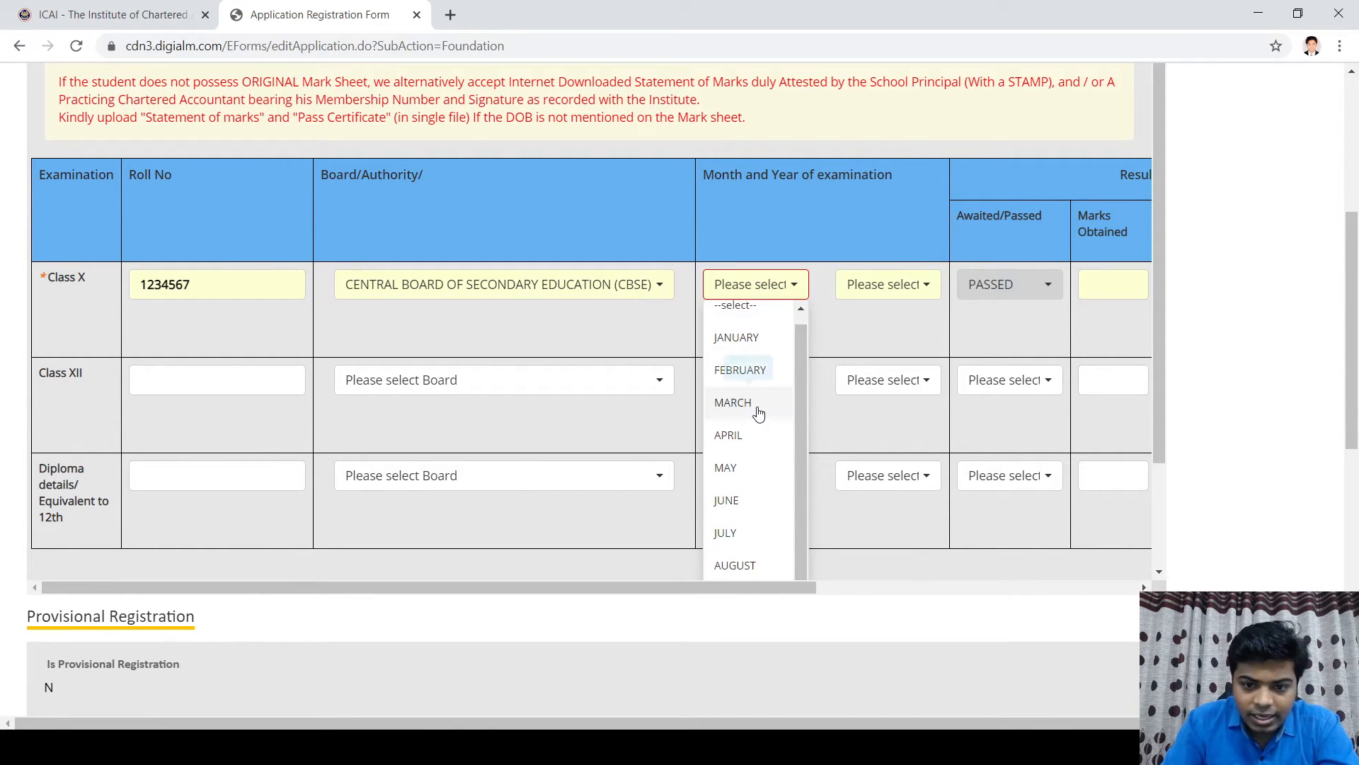
click(755, 404)
click(885, 287)
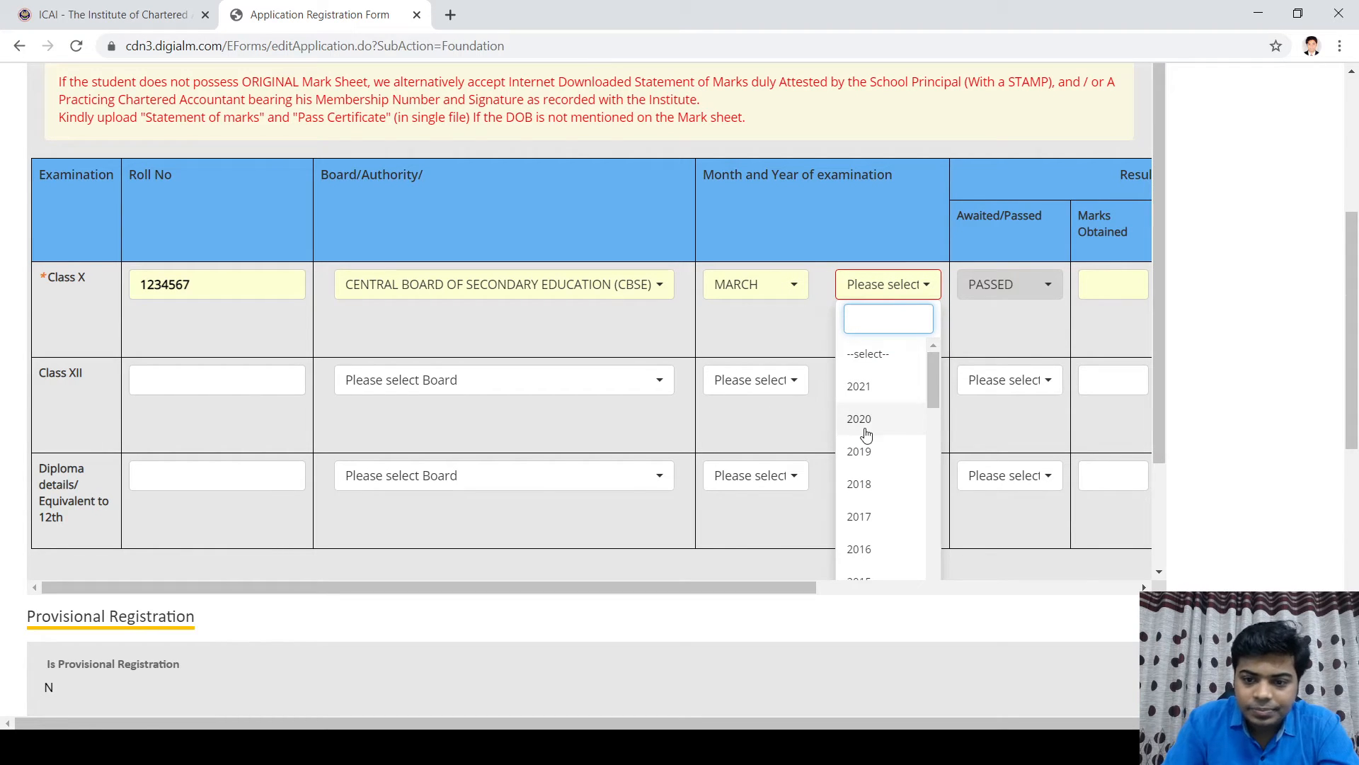
click(866, 454)
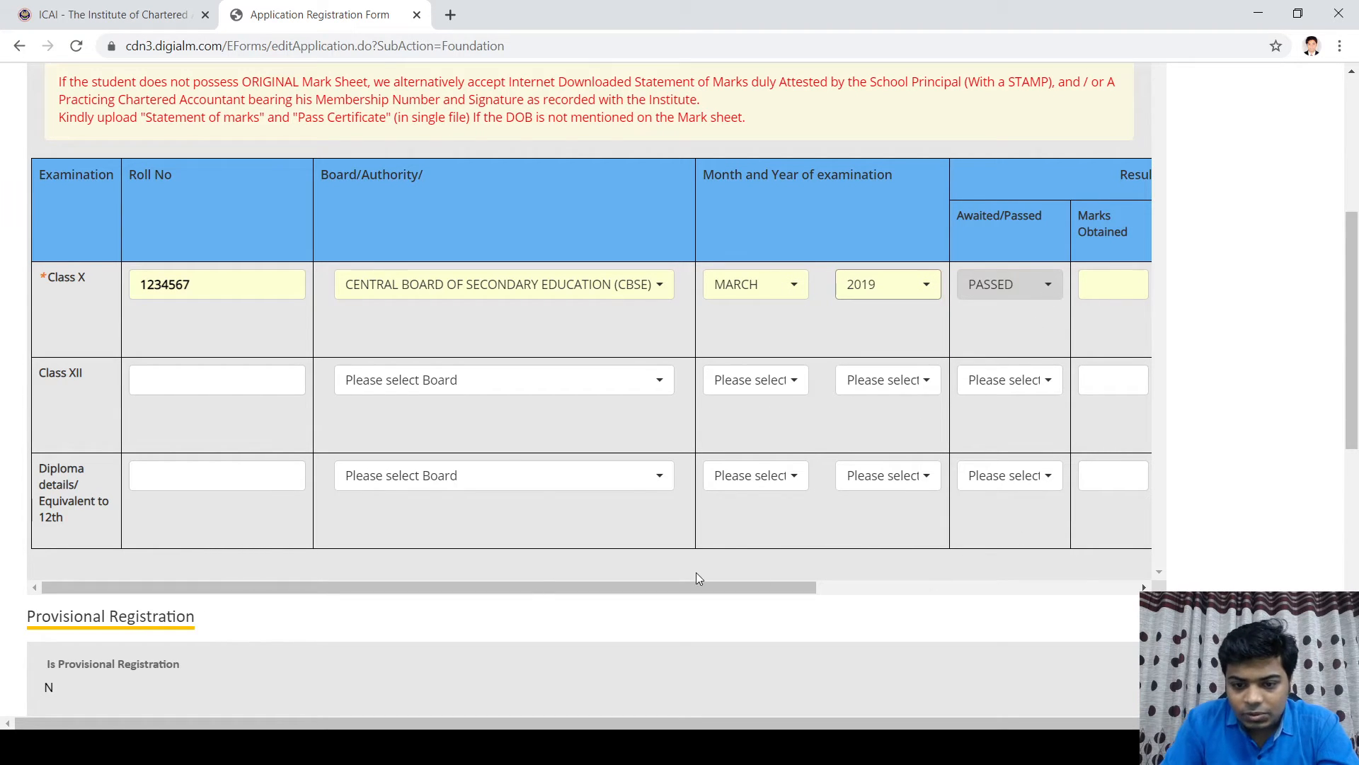
drag(586, 588, 968, 602)
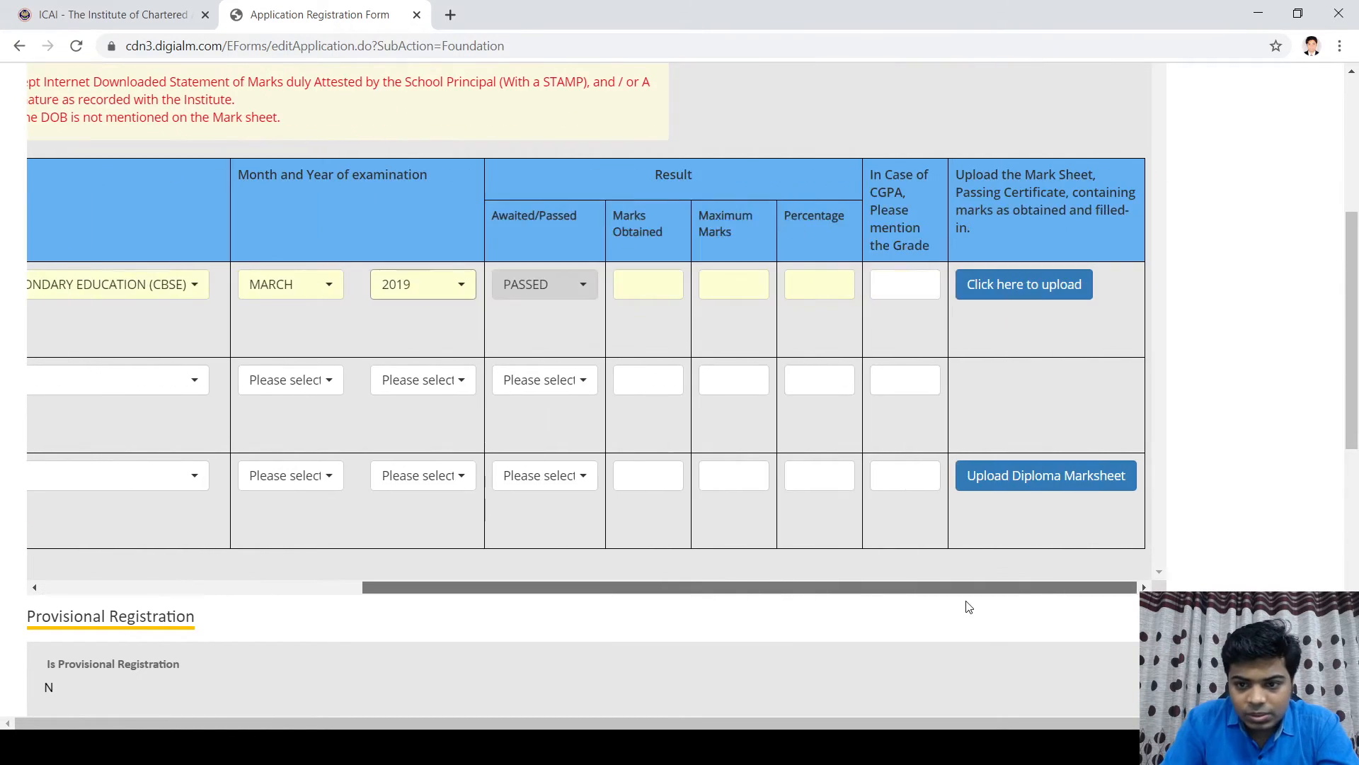
Step: Enter Class X marks of 480 out of 500 and open the marksheet upload window
click(652, 290)
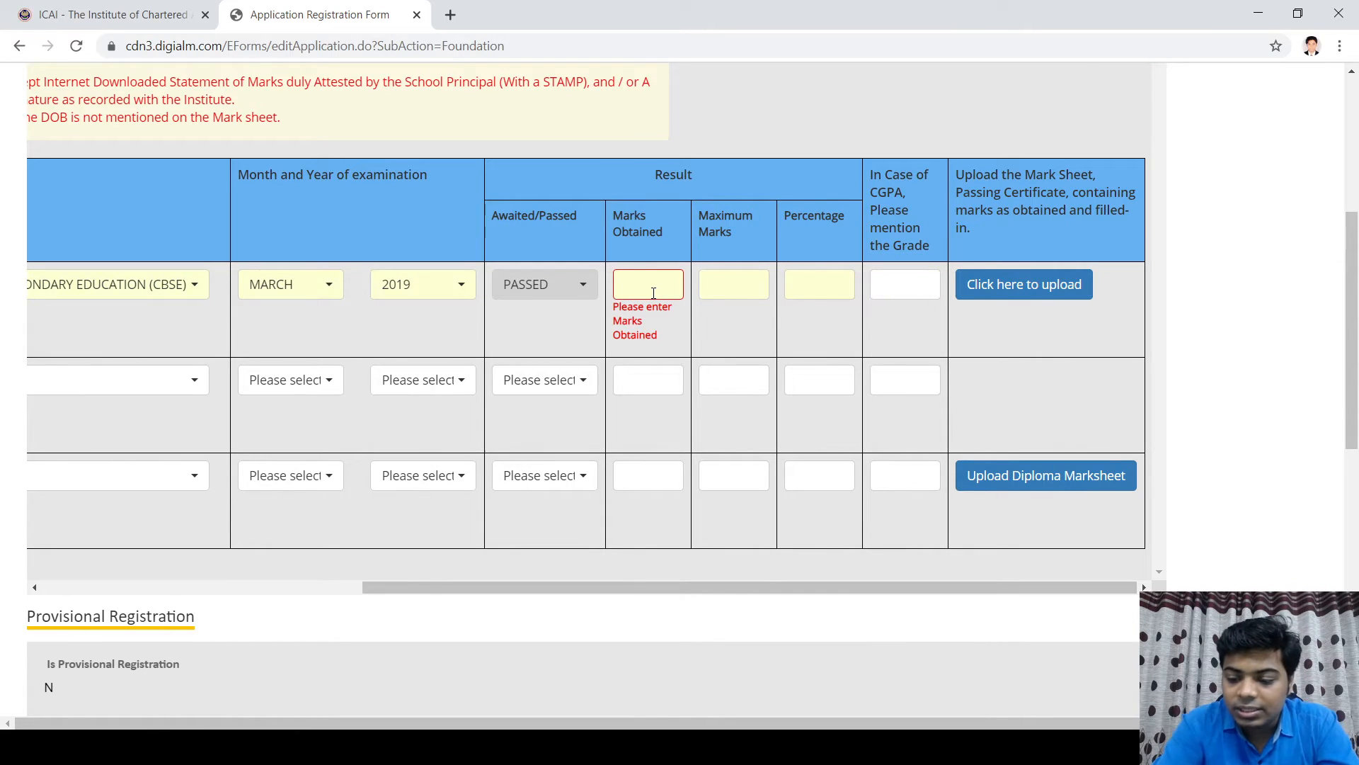
text(480)
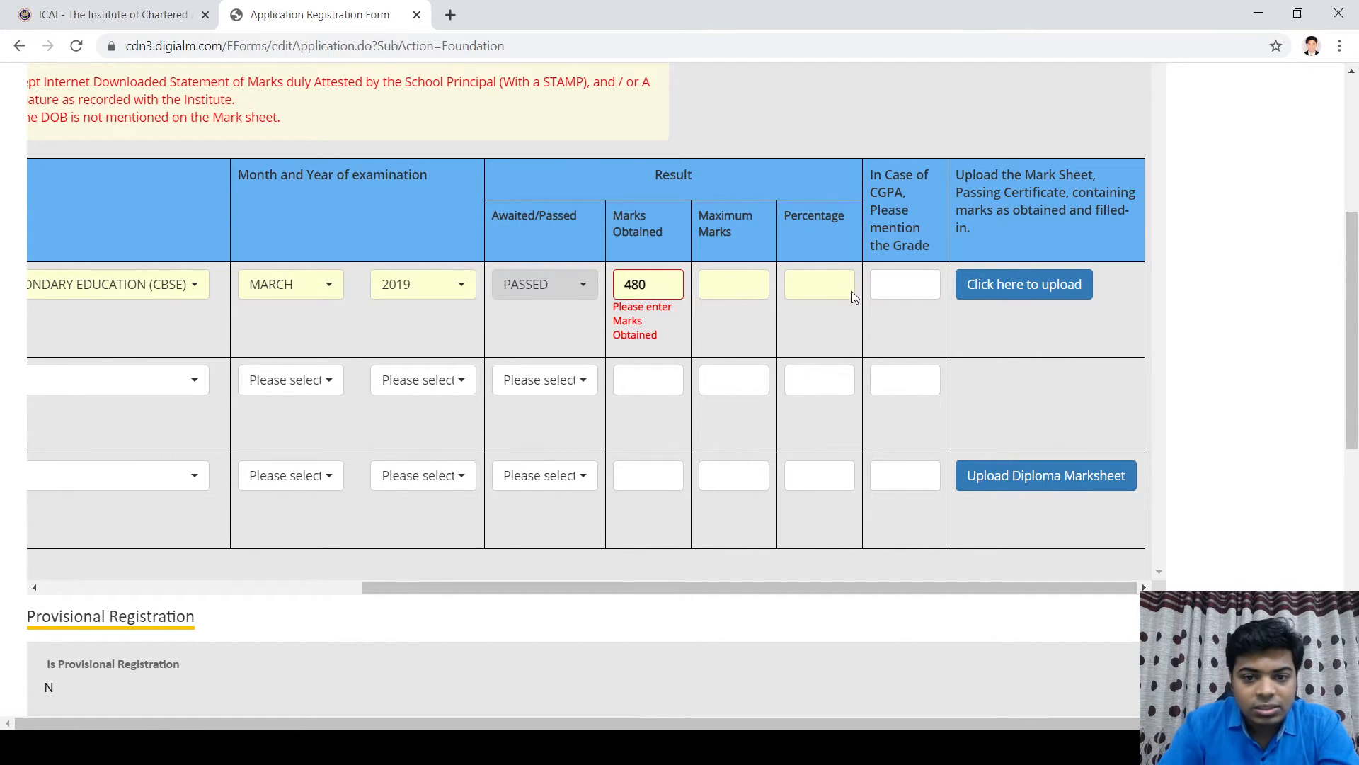
click(726, 282)
text(500)
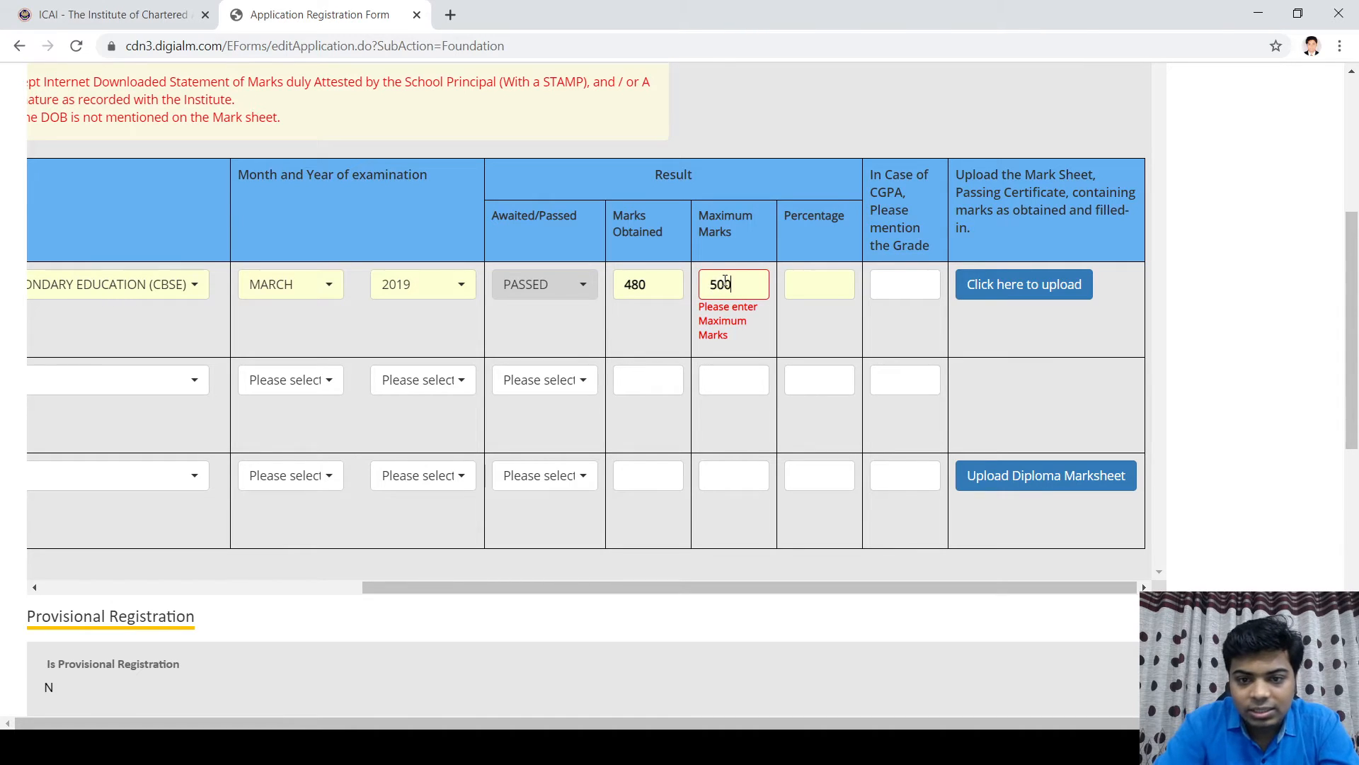
click(943, 331)
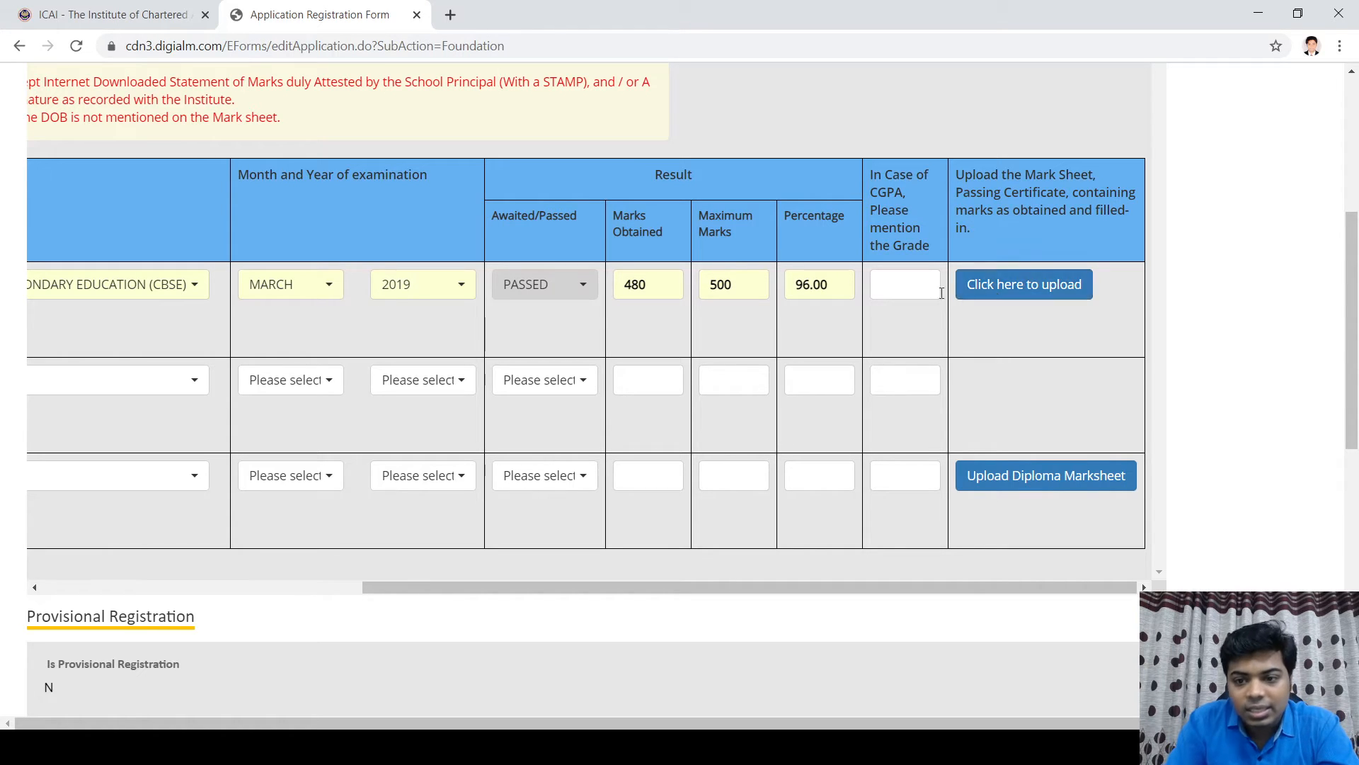
click(999, 288)
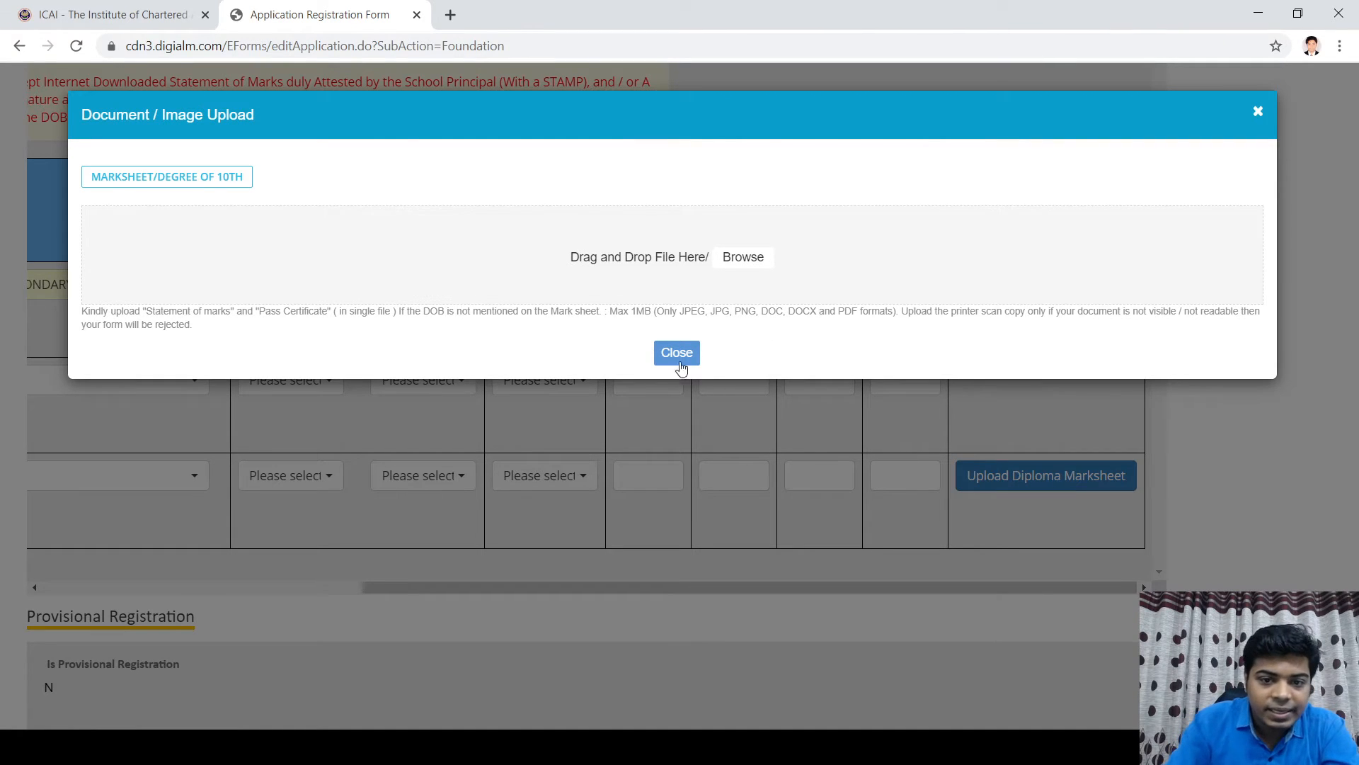
Step: Browse to and select Marksheet.jpg as the Class X marksheet file
click(750, 260)
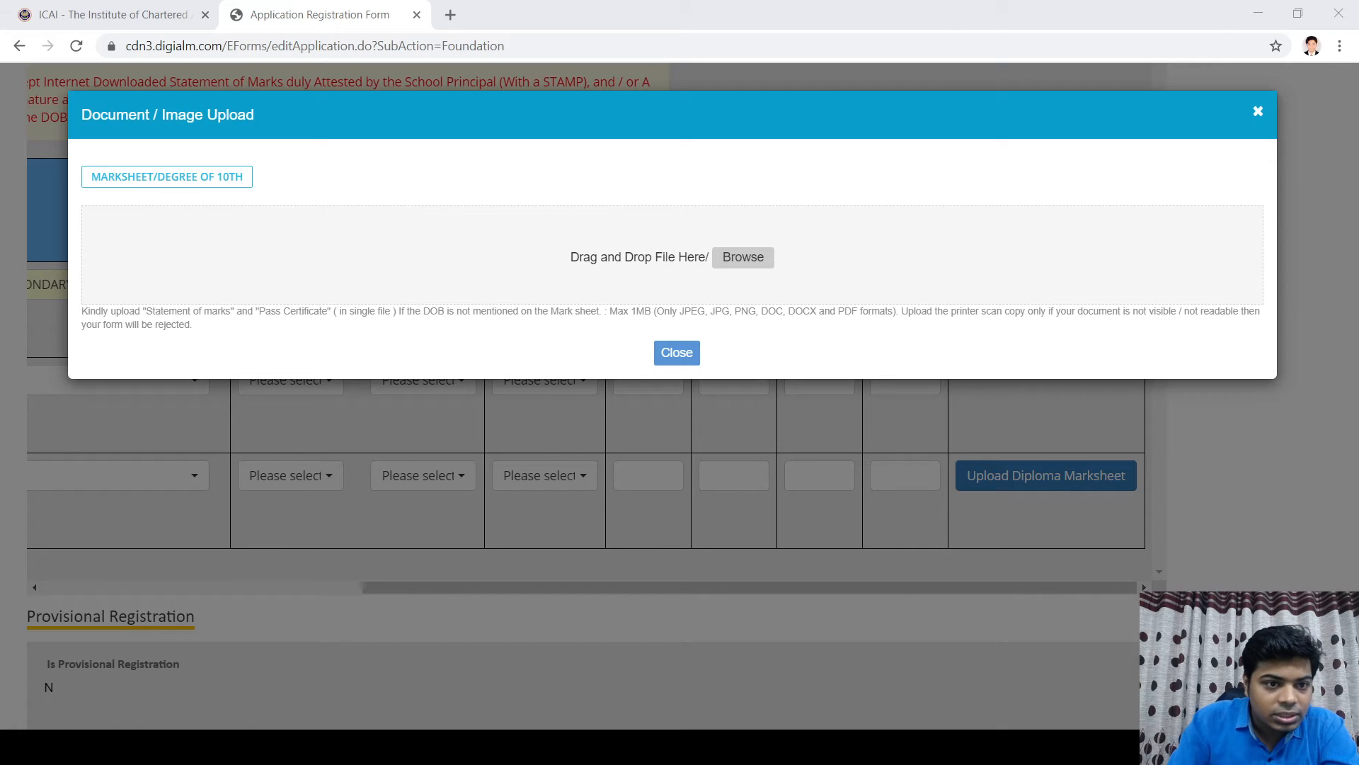
double_click(550, 253)
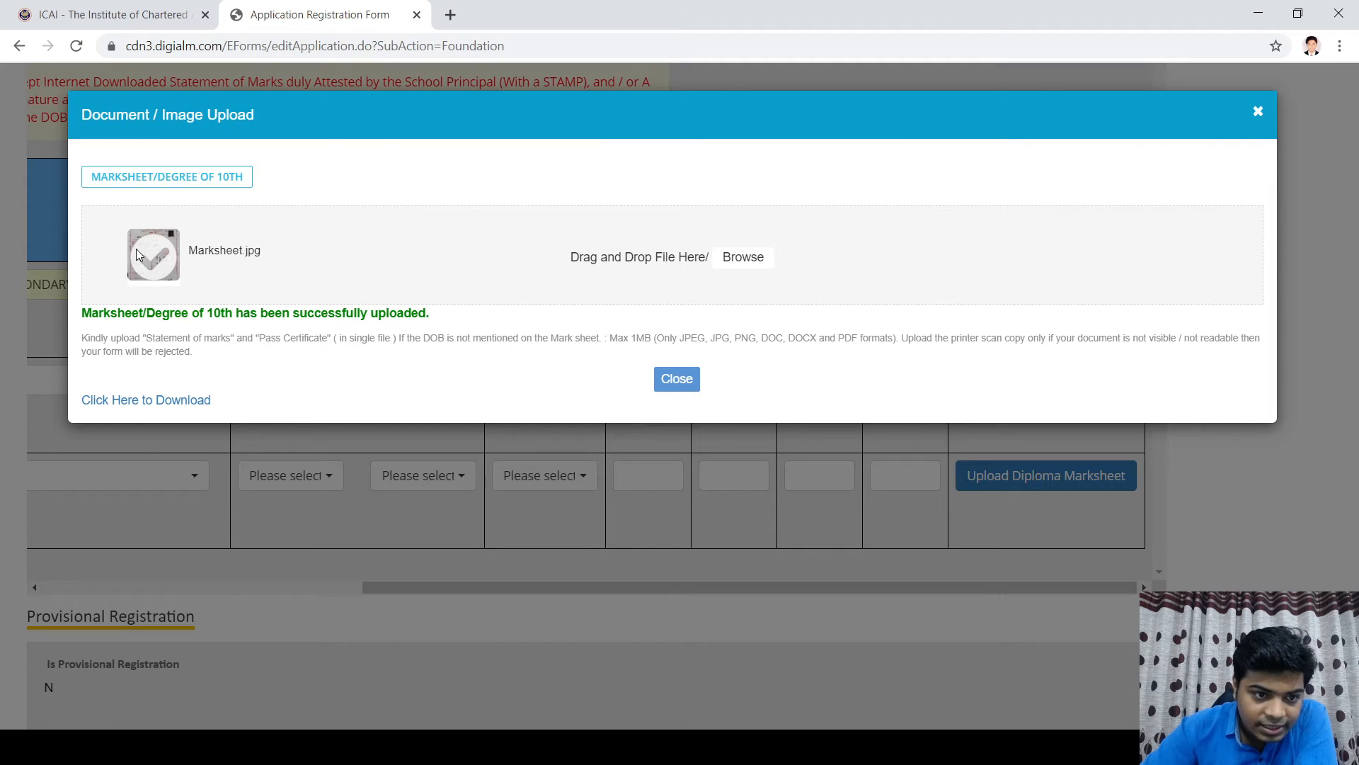
Step: Close the upload window, choose ENGLISH as medium of study, and save with SAVE AND NEXT
click(679, 384)
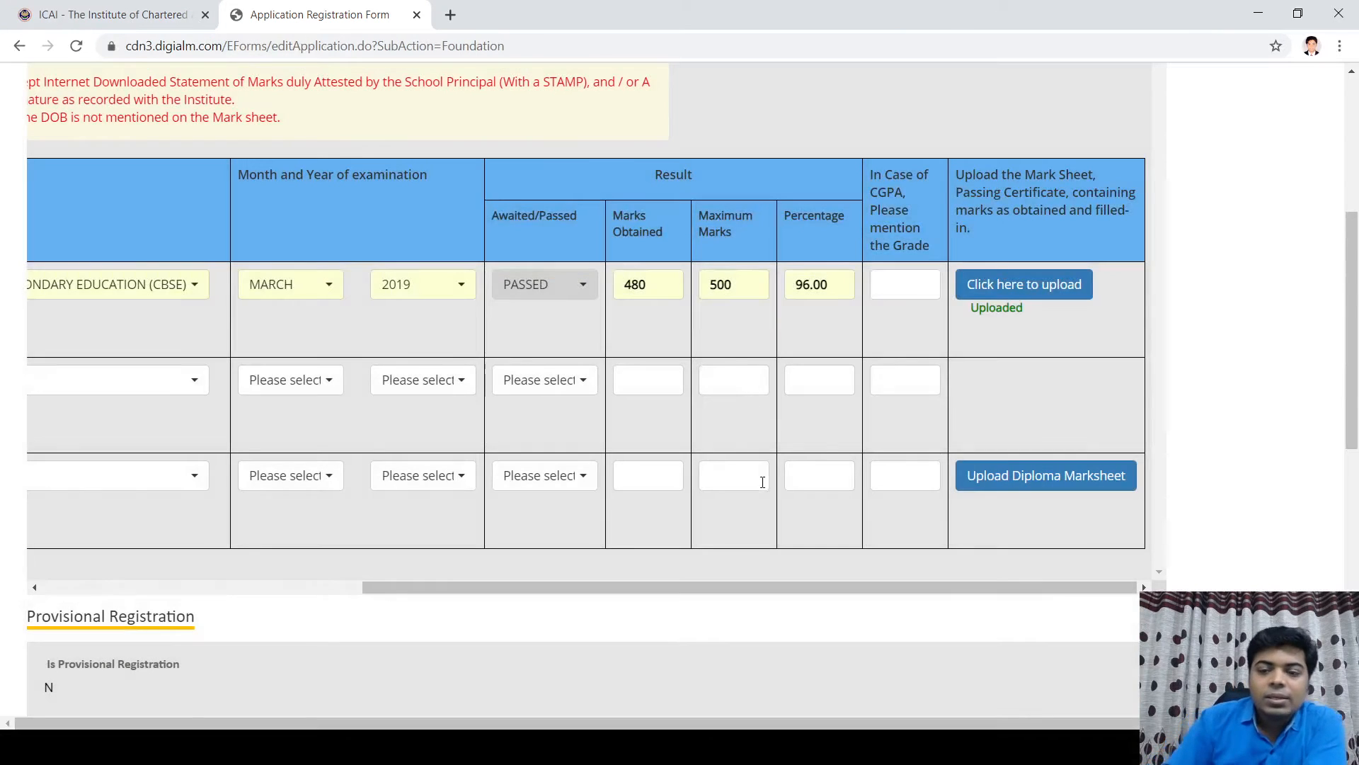
scroll(598, 478, down, 5)
scroll(640, 508, up, 9)
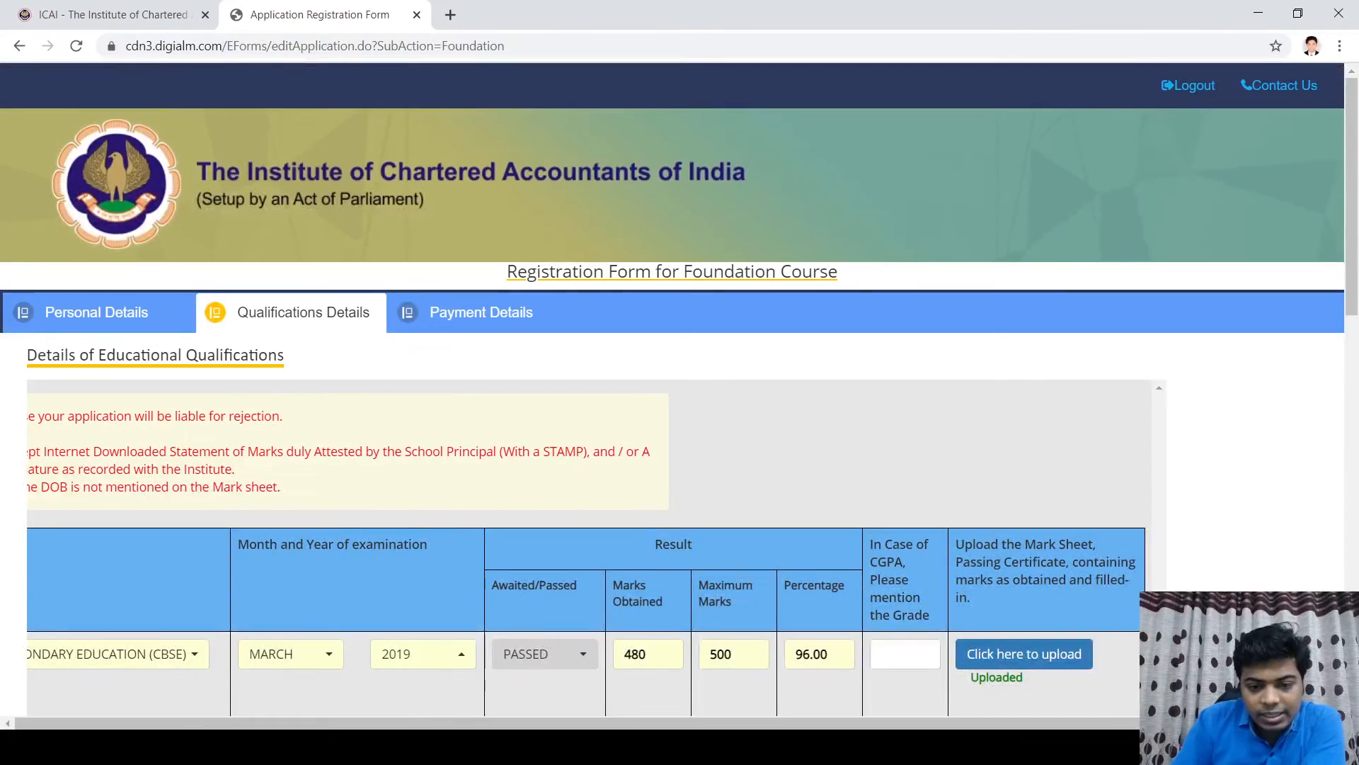
scroll(996, 631, down, 2)
scroll(792, 664, down, 3)
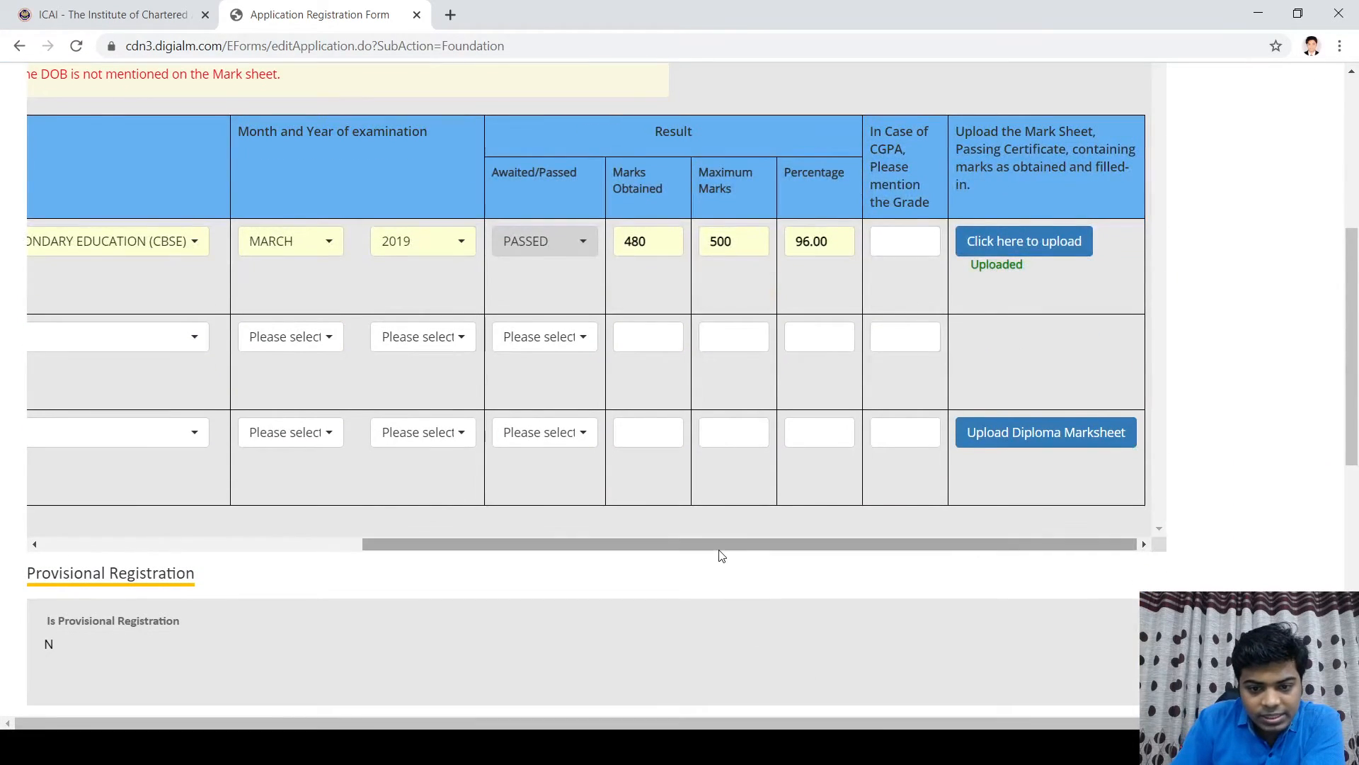
drag(719, 546, 239, 333)
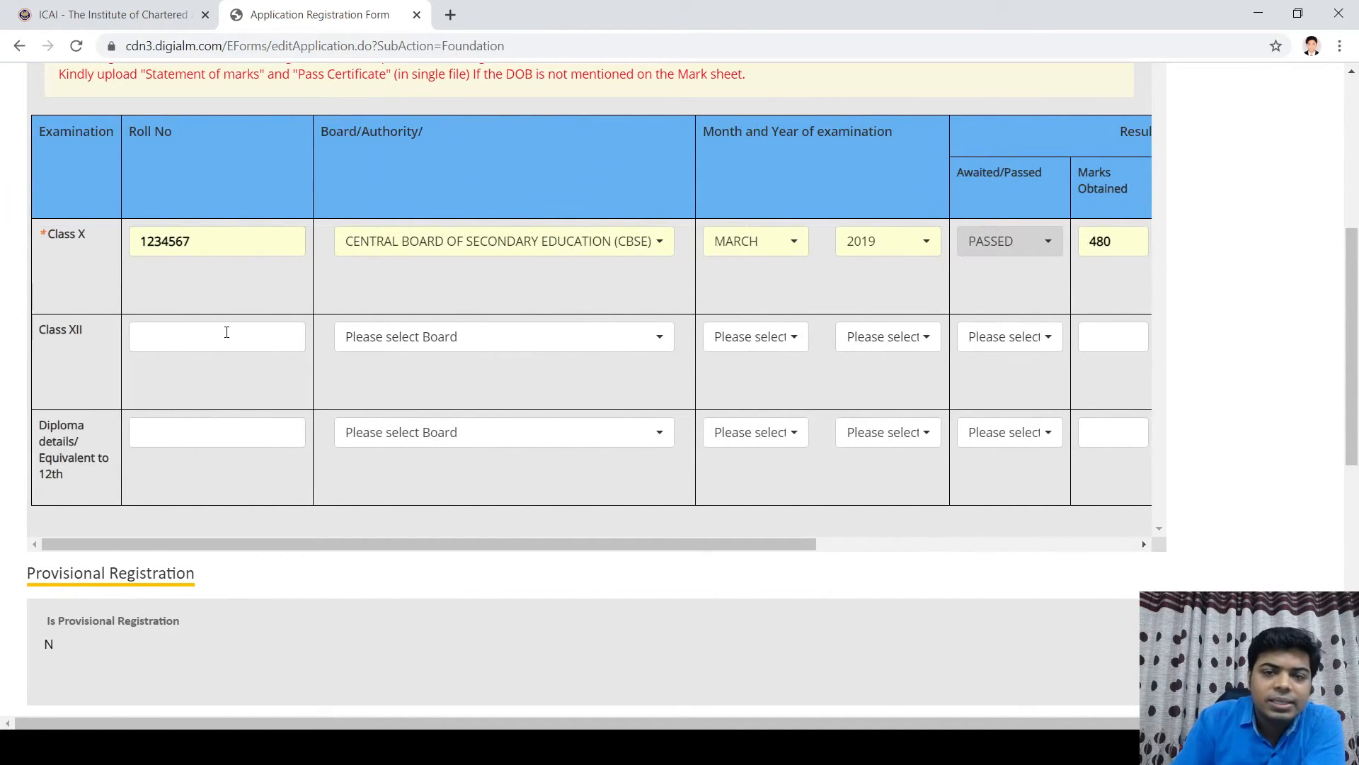
scroll(418, 432, down, 6)
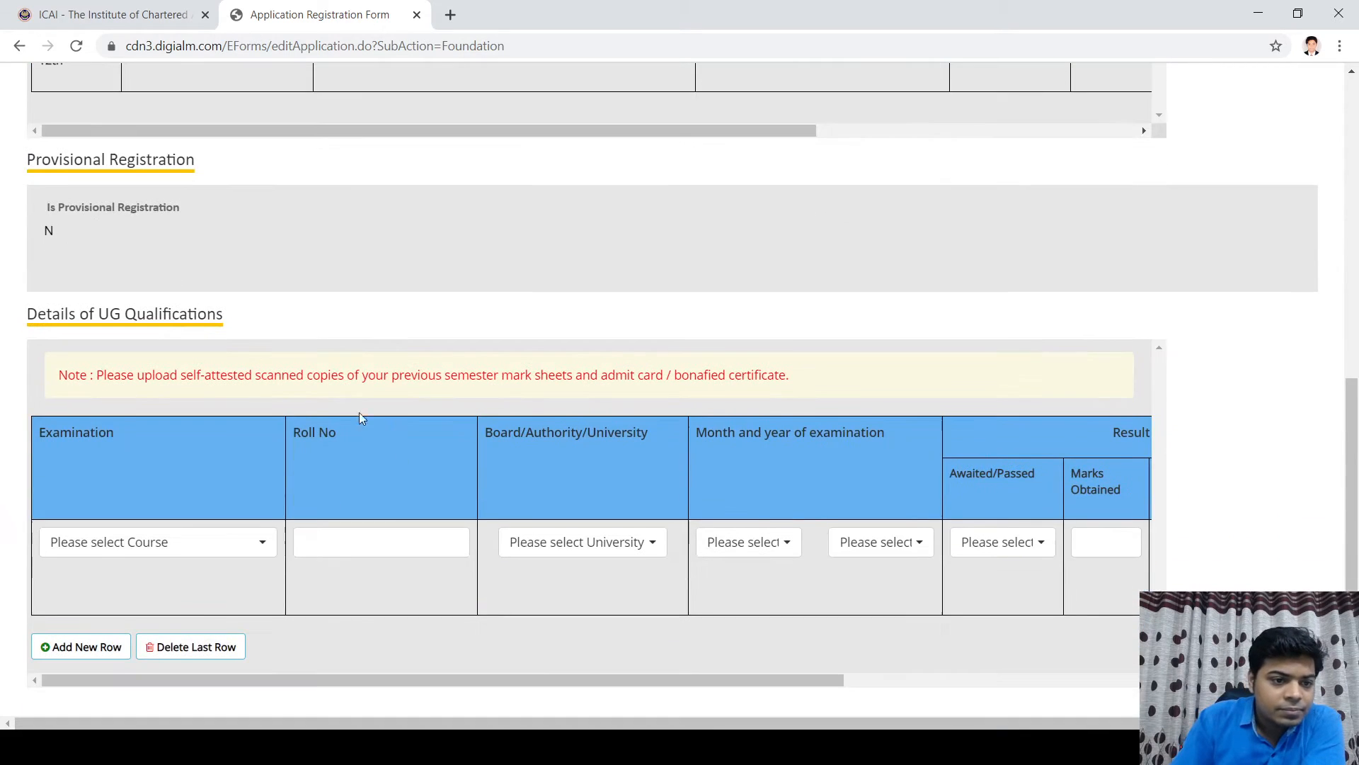
scroll(219, 224, down, 3)
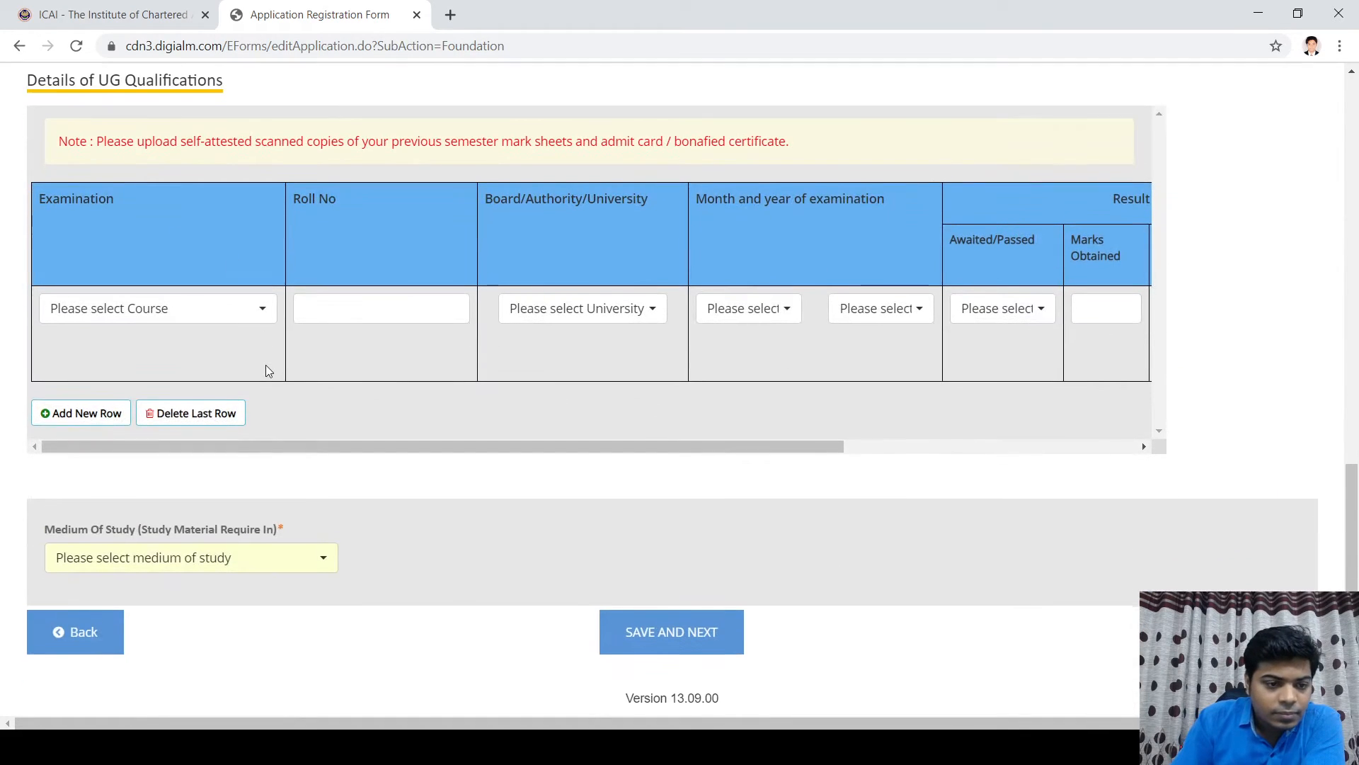
click(254, 559)
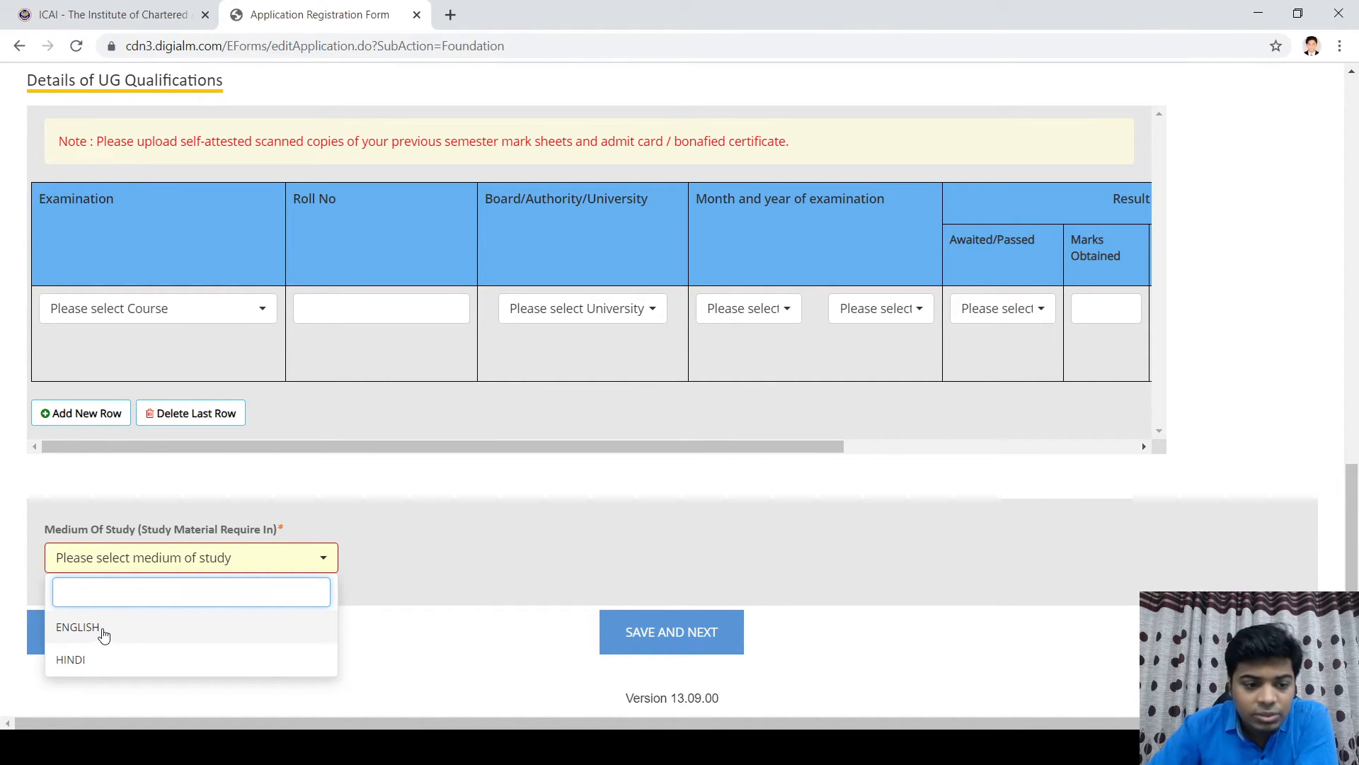
click(98, 629)
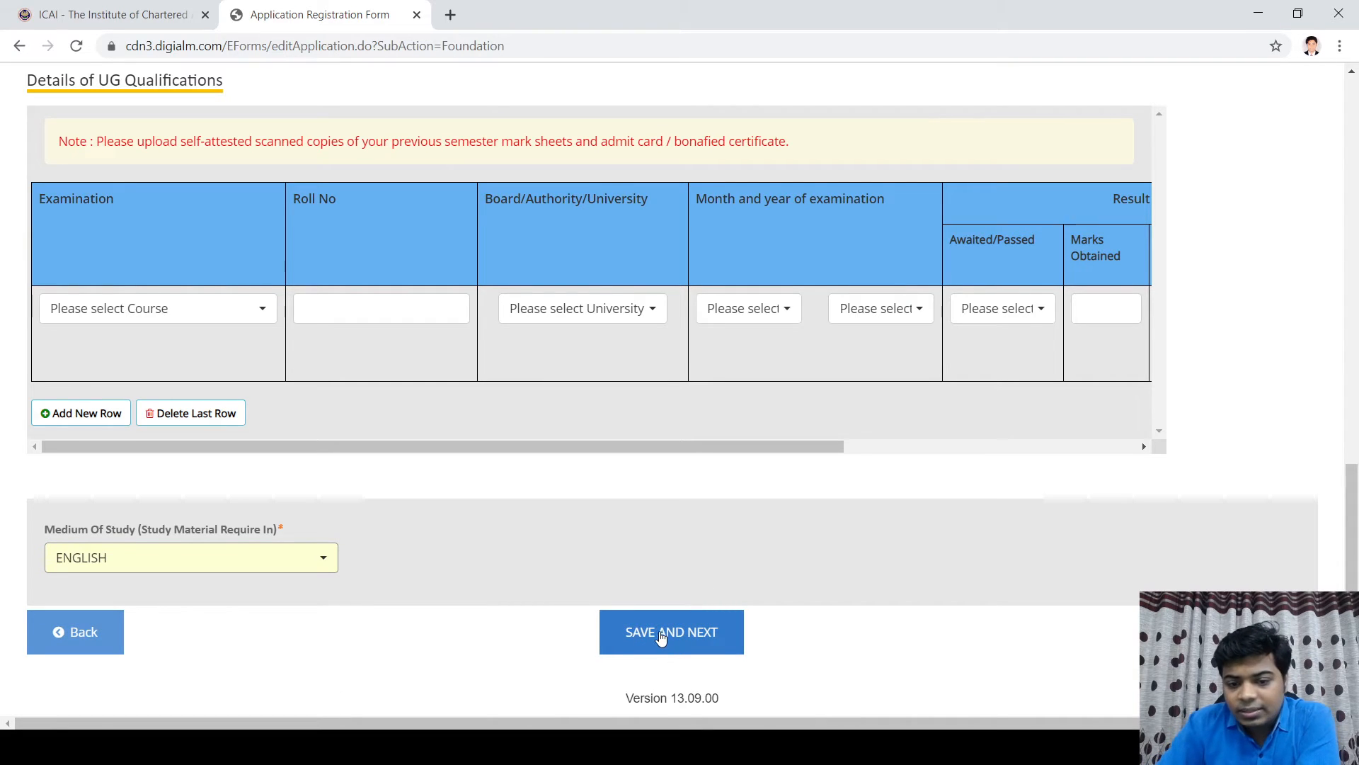
click(669, 641)
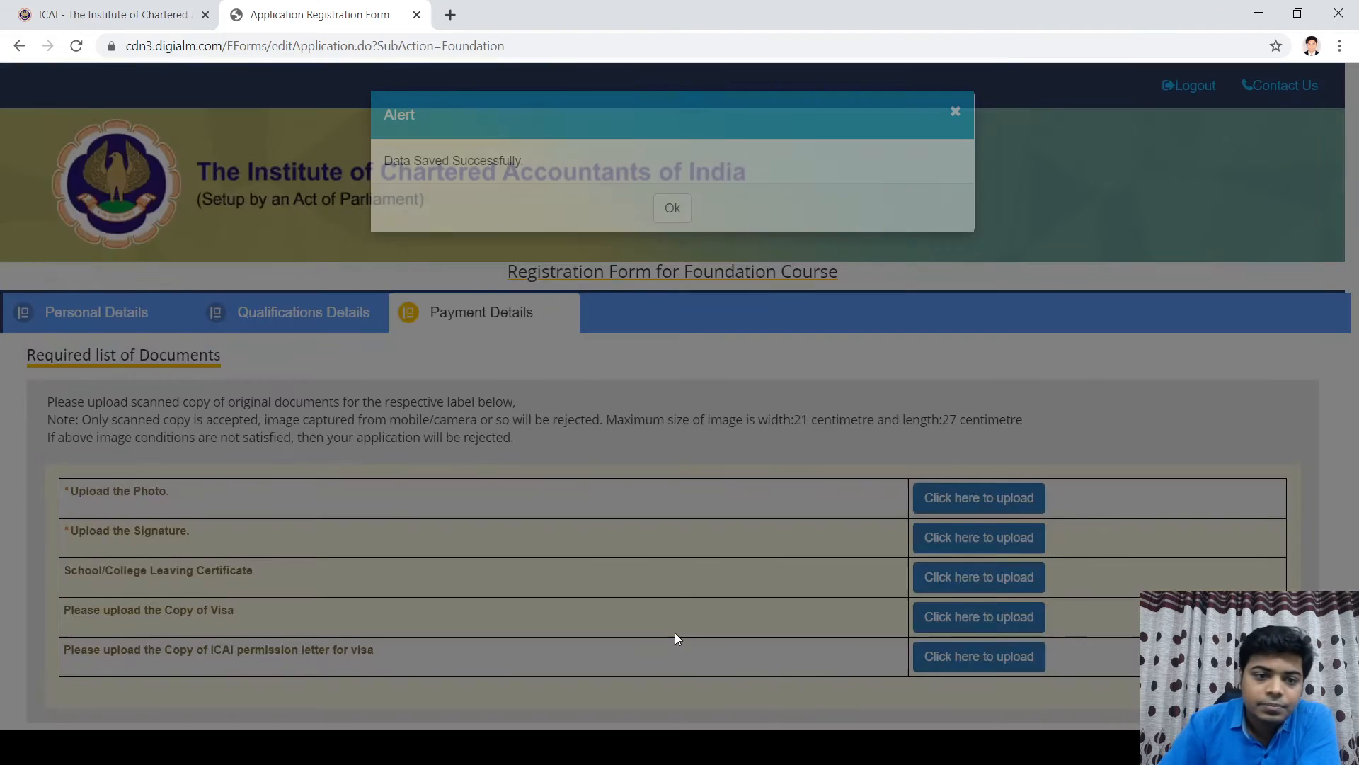
Step: Dismiss the 'Data Saved Successfully' alert and review the Payment Details document list
click(670, 208)
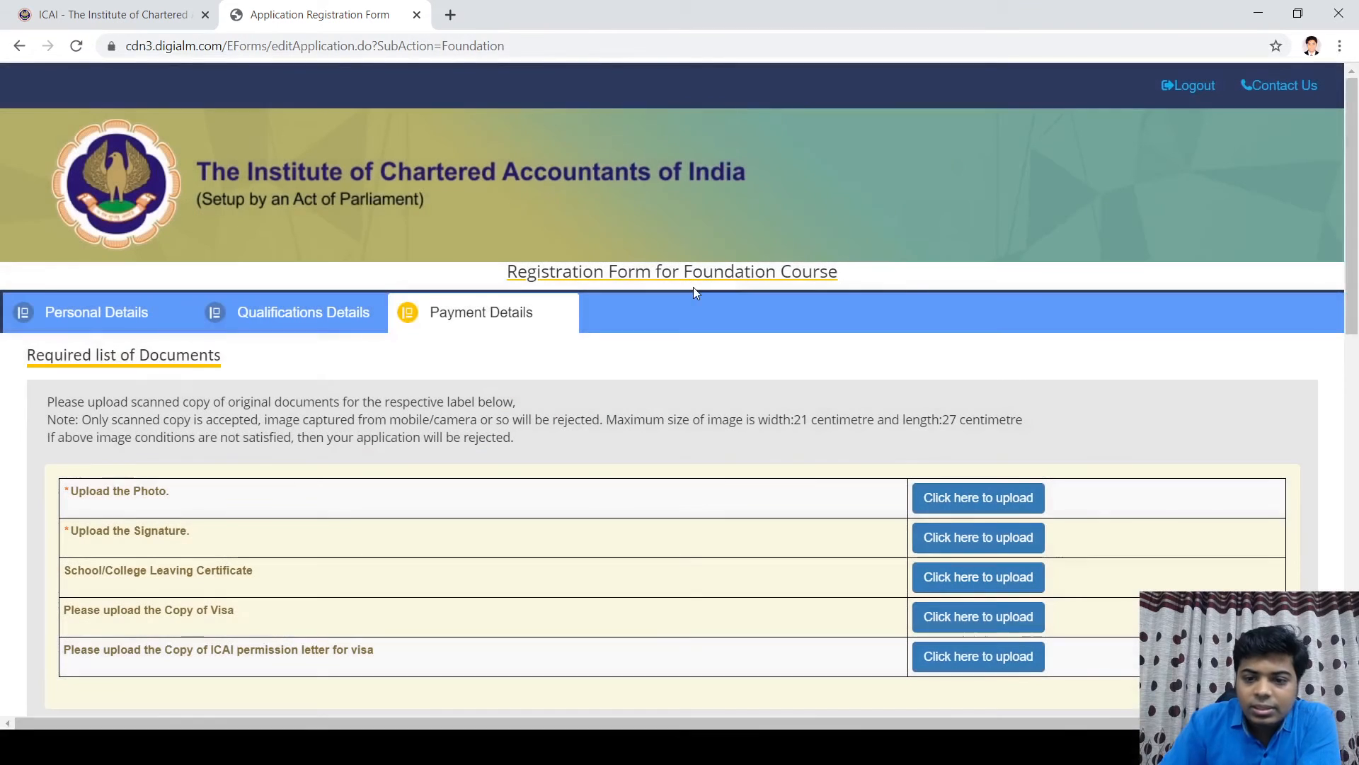
scroll(566, 351, down, 5)
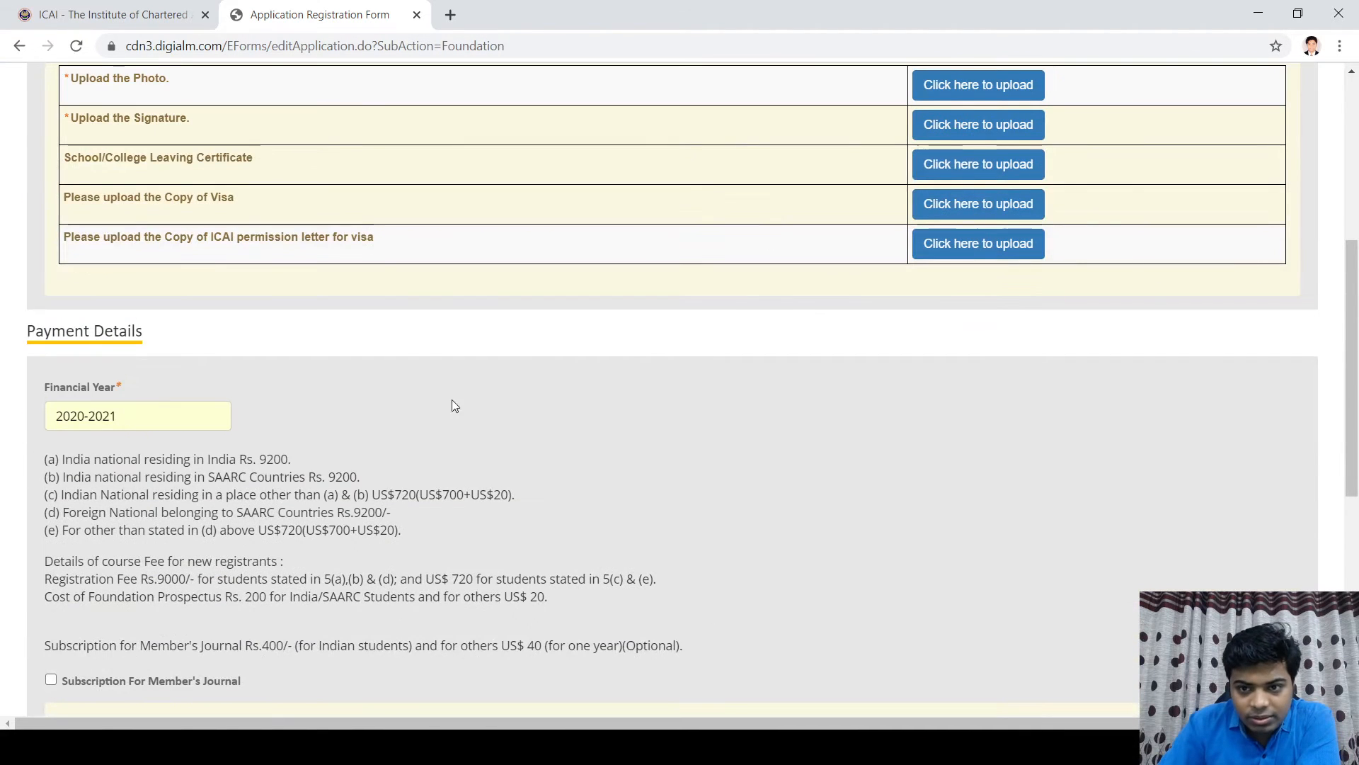
scroll(982, 440, up, 3)
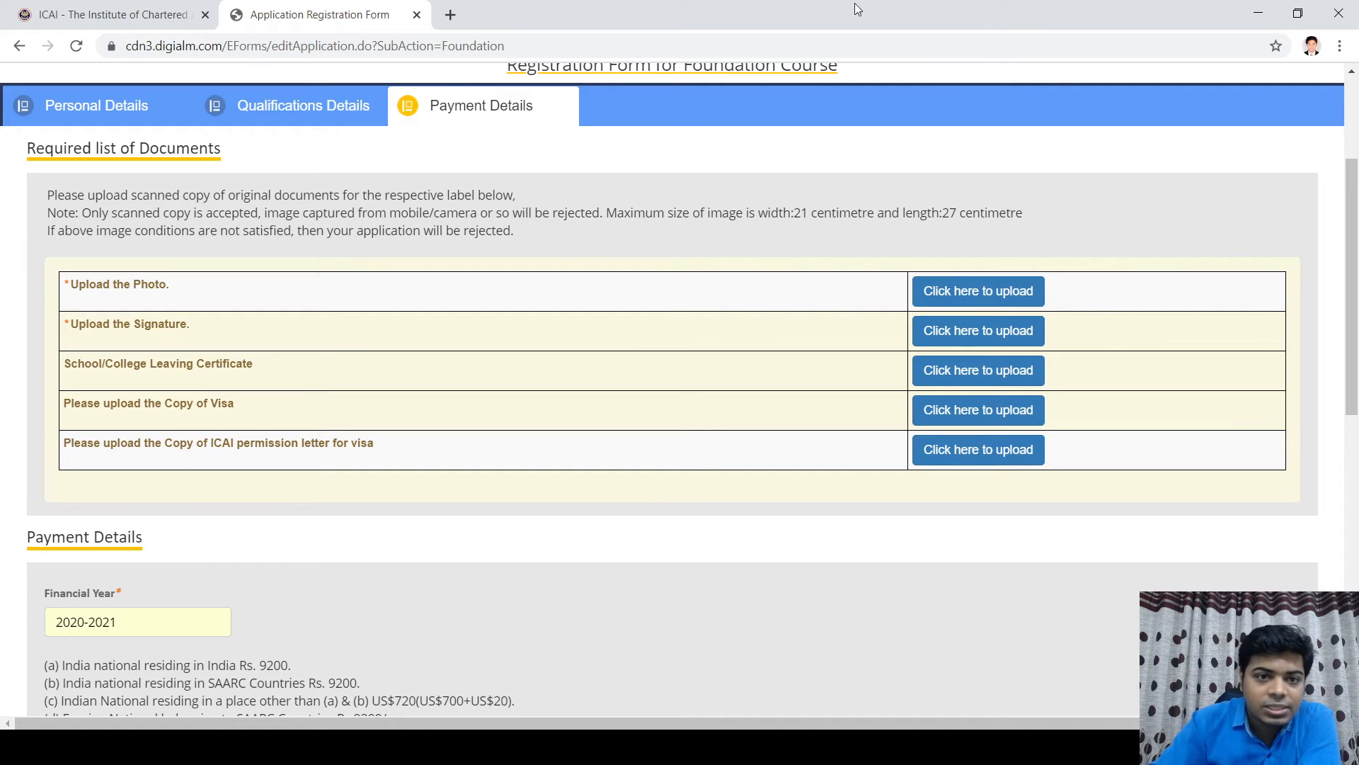
click(451, 15)
click(422, 46)
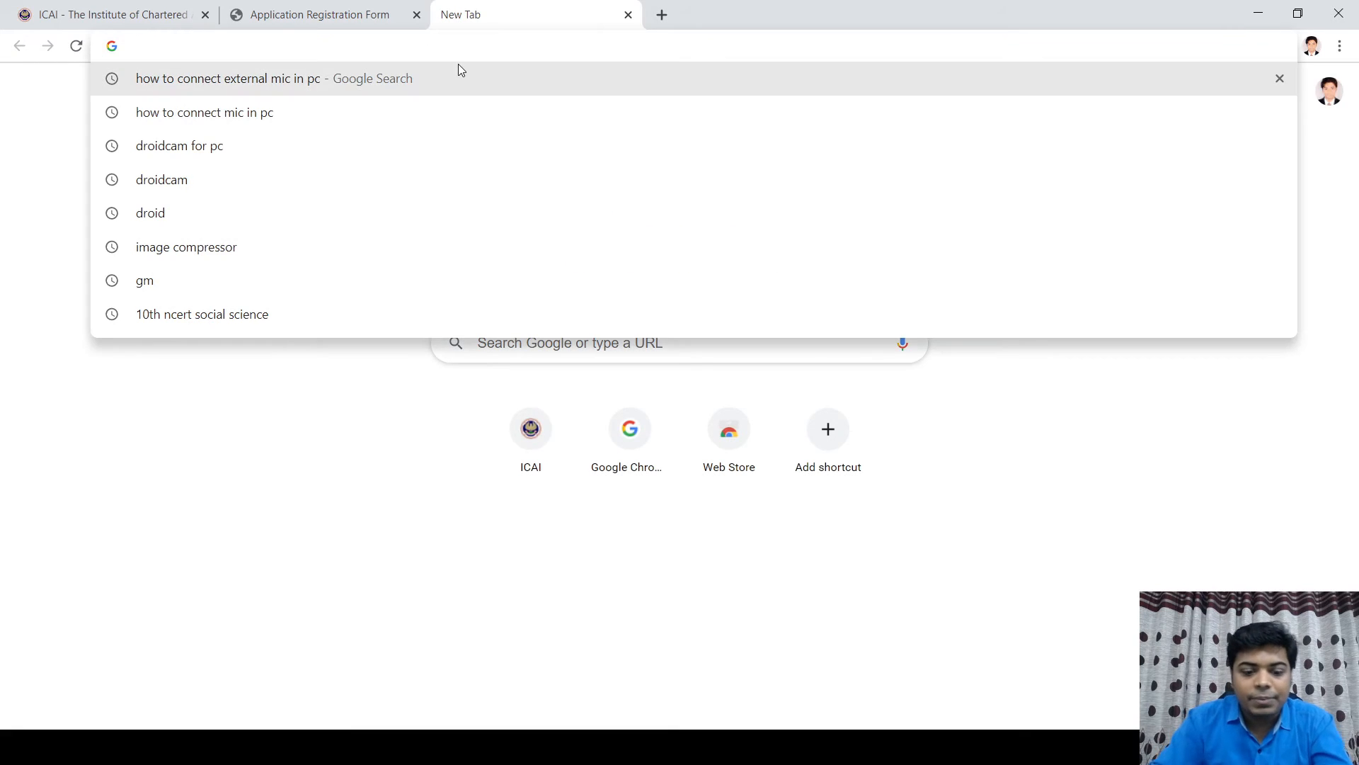
text(image)
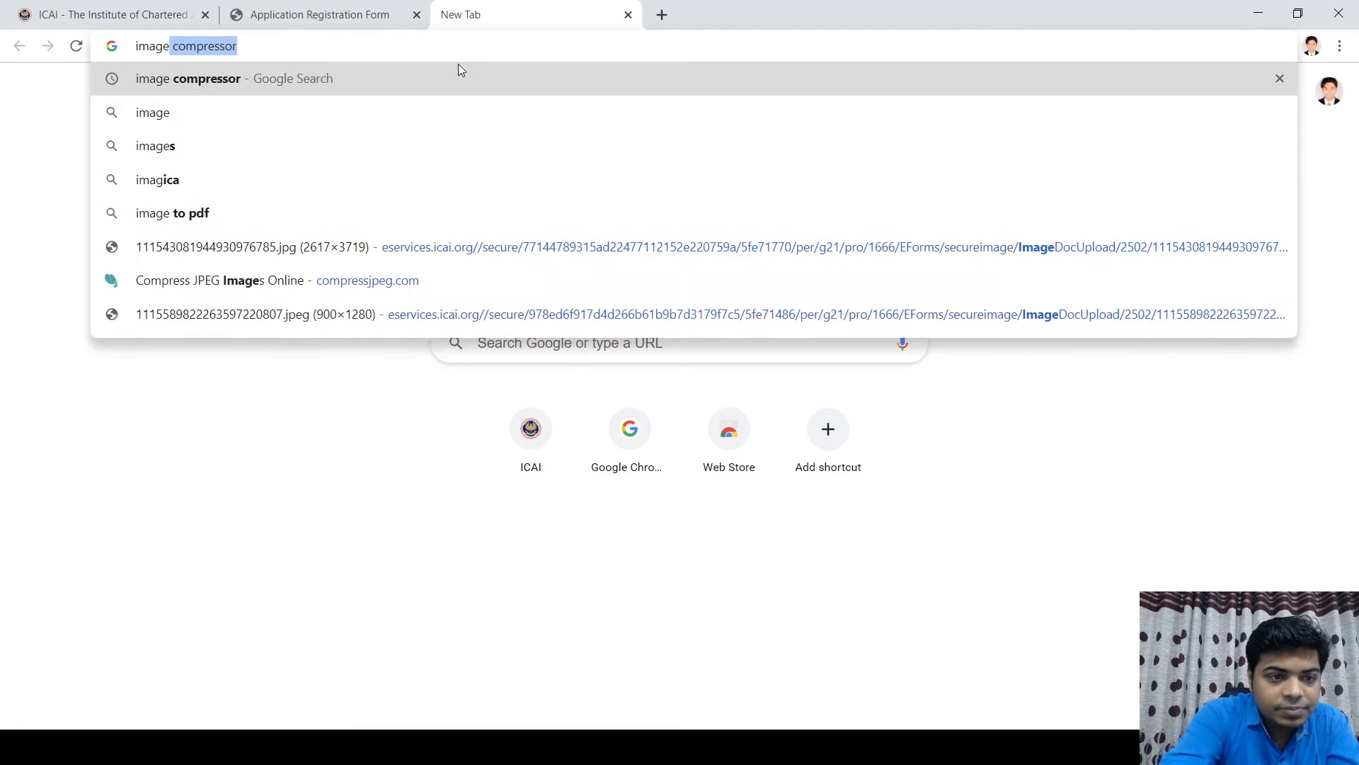
key(BackSpace)
click(275, 113)
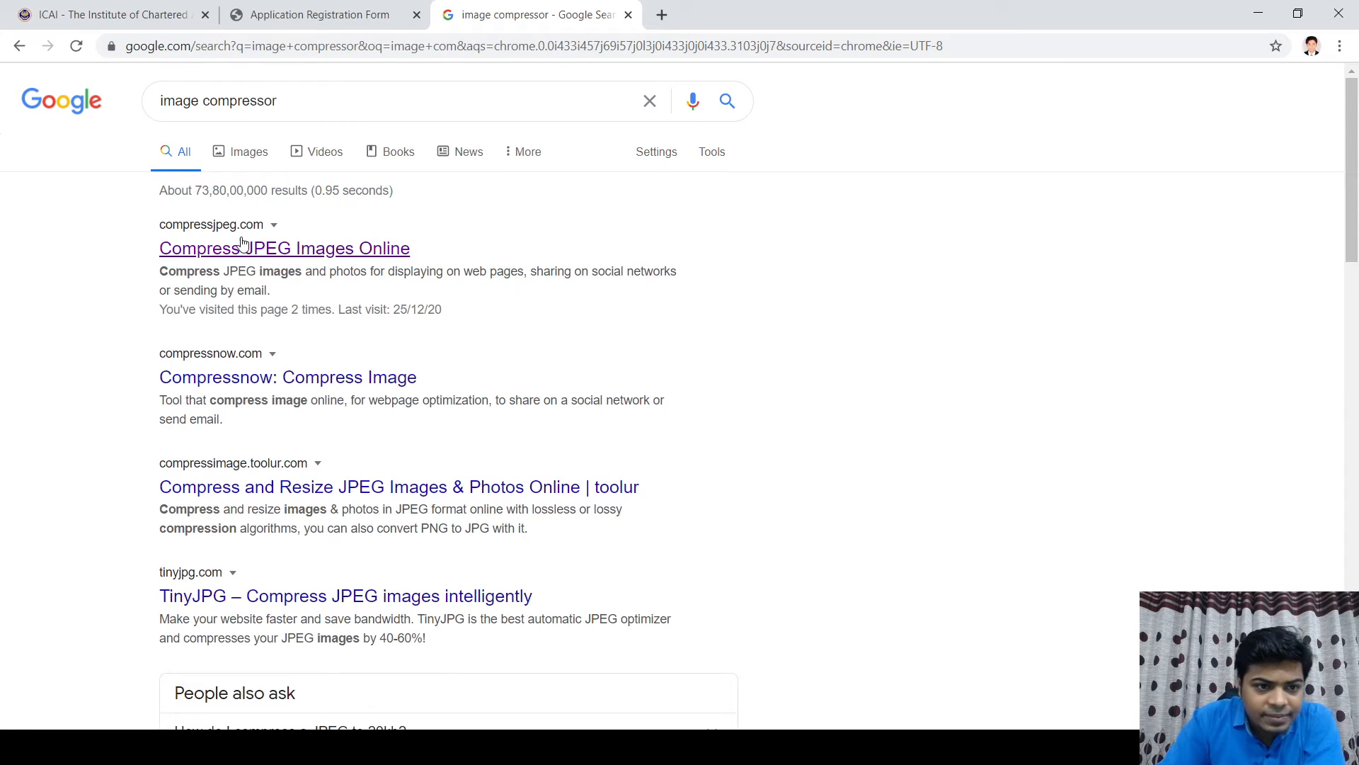
click(242, 249)
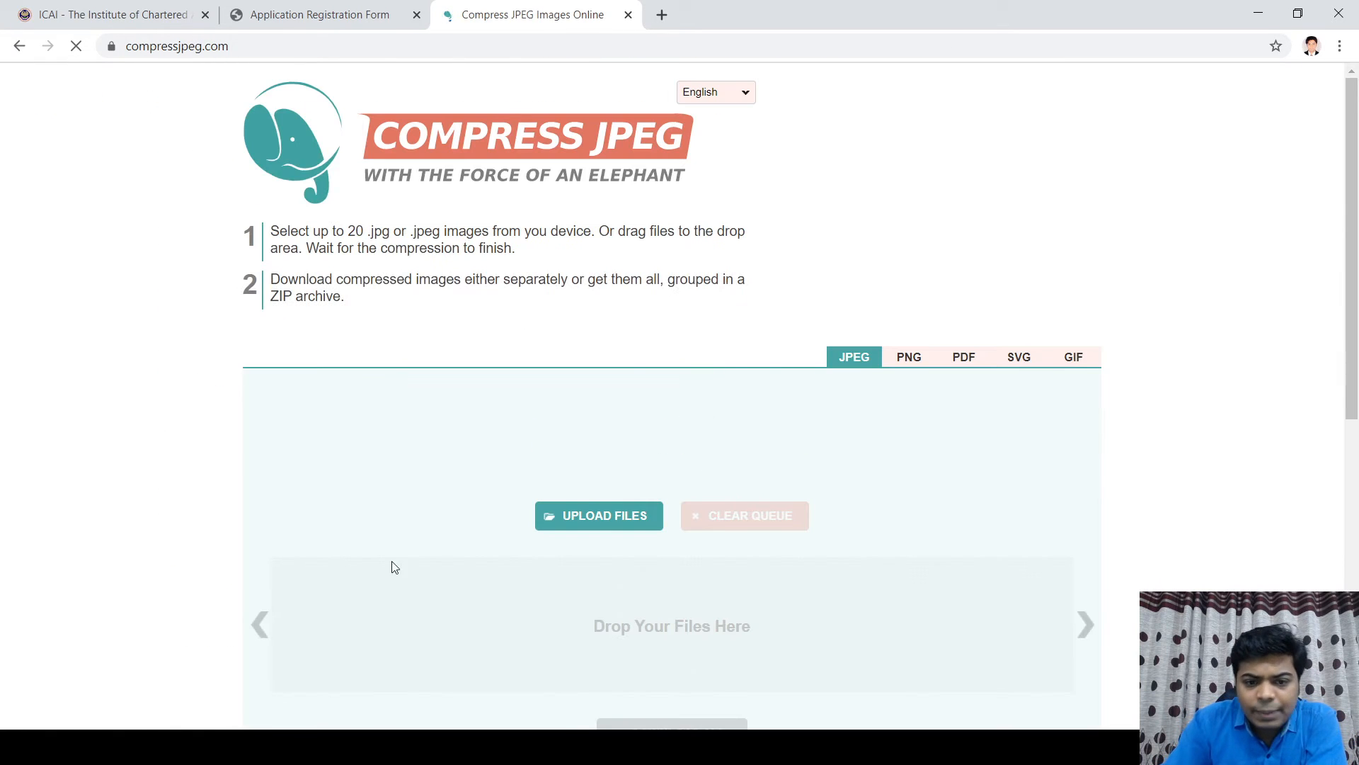
scroll(829, 546, down, 5)
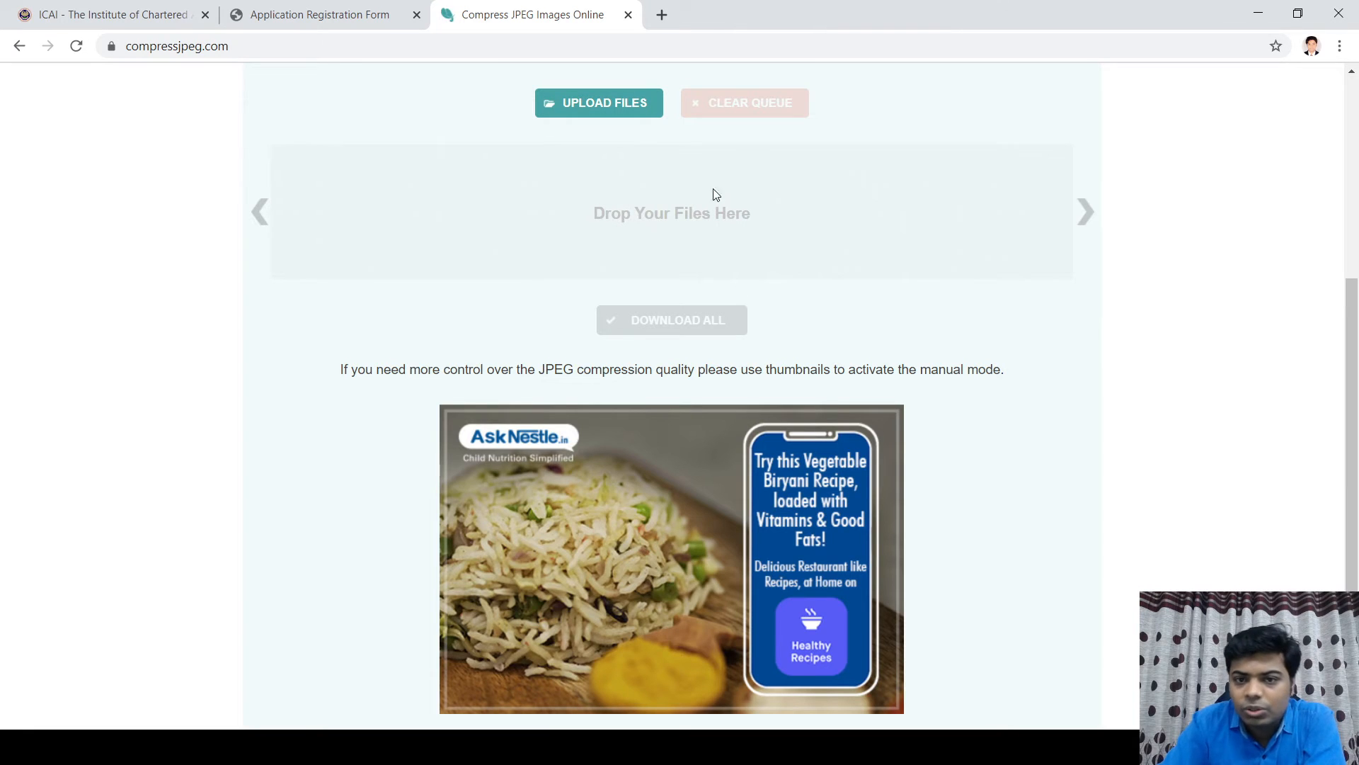
click(629, 16)
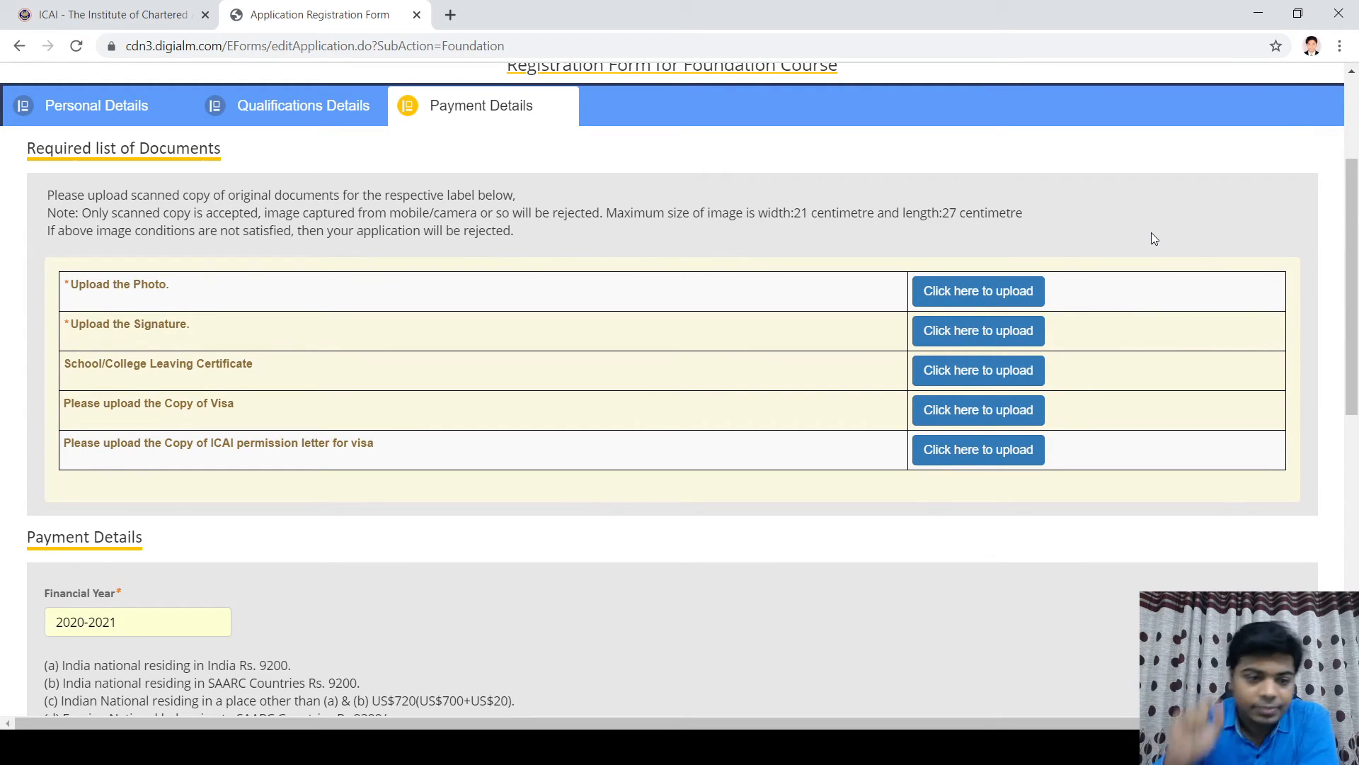
scroll(538, 617, down, 2)
scroll(783, 618, up, 2)
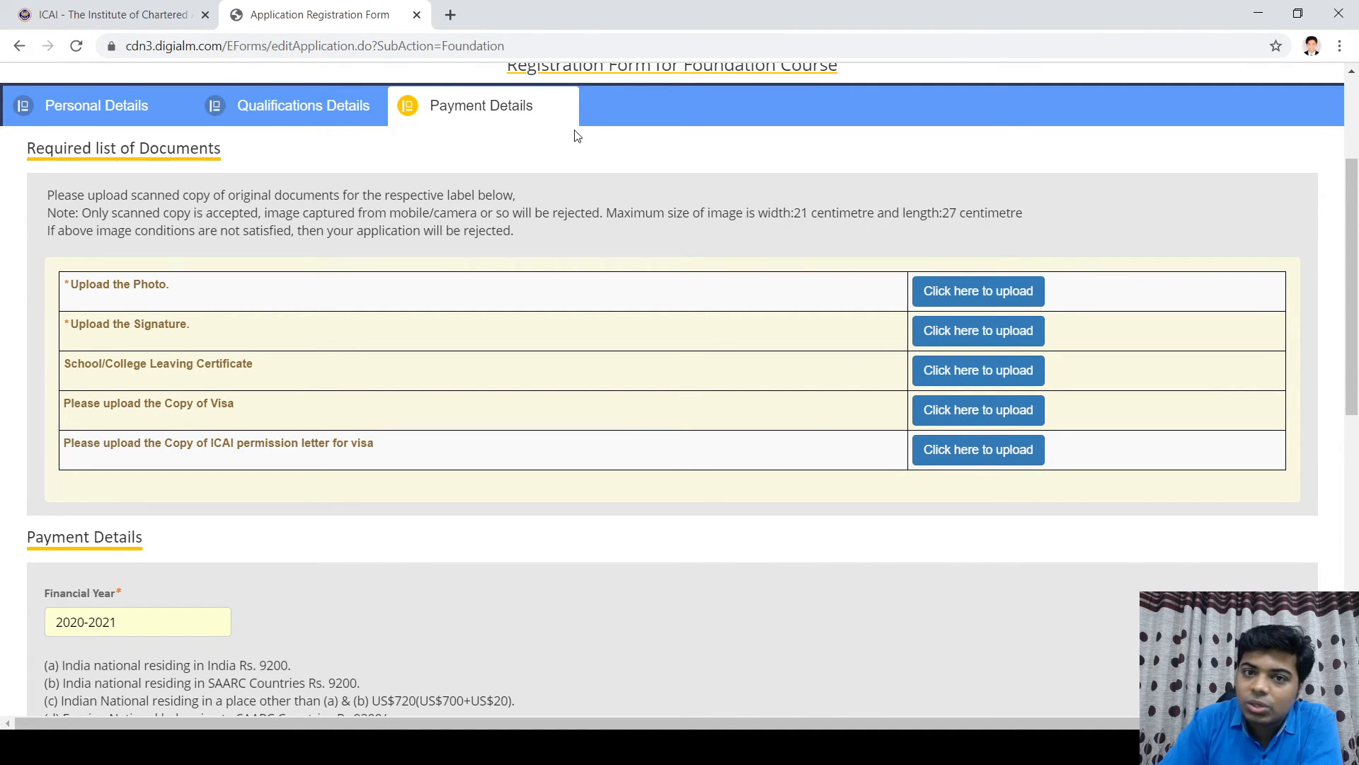
scroll(661, 712, down, 6)
scroll(660, 712, down, 3)
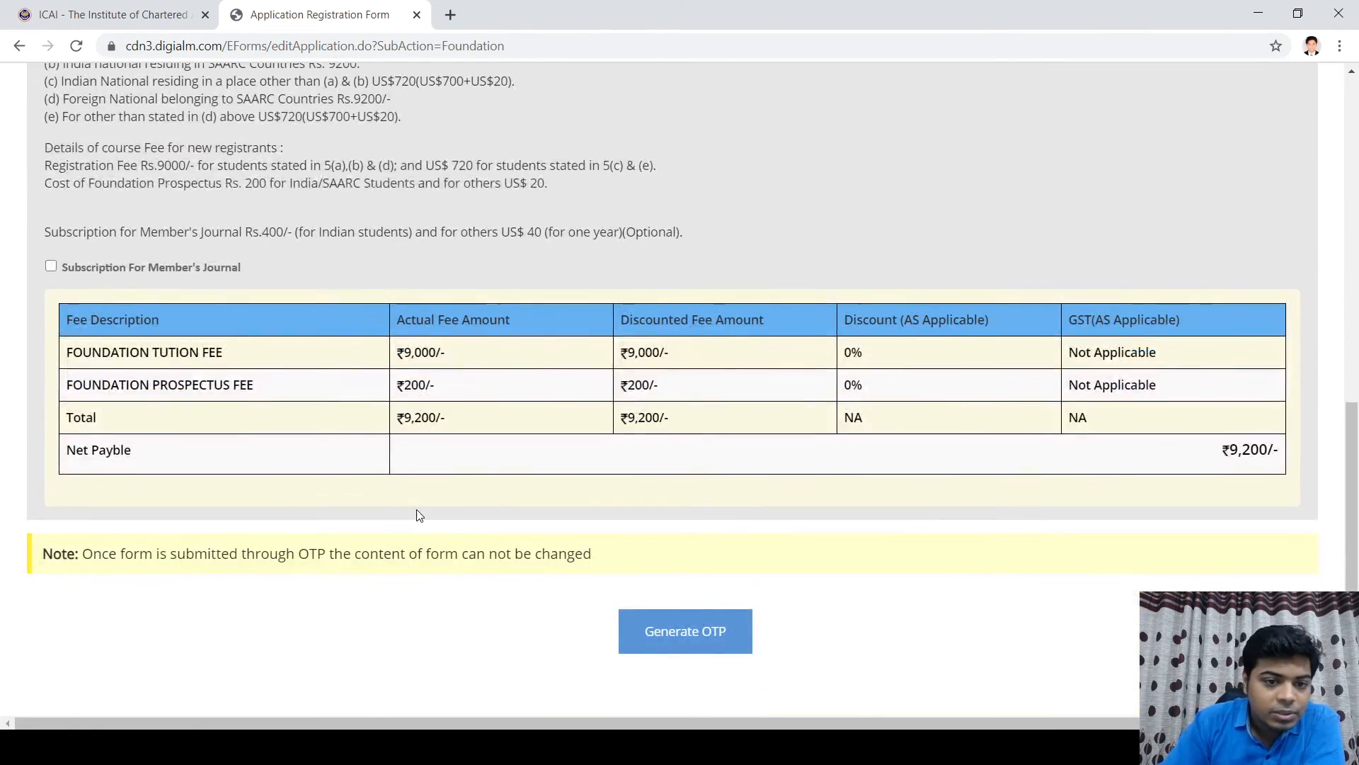
scroll(418, 516, down, 2)
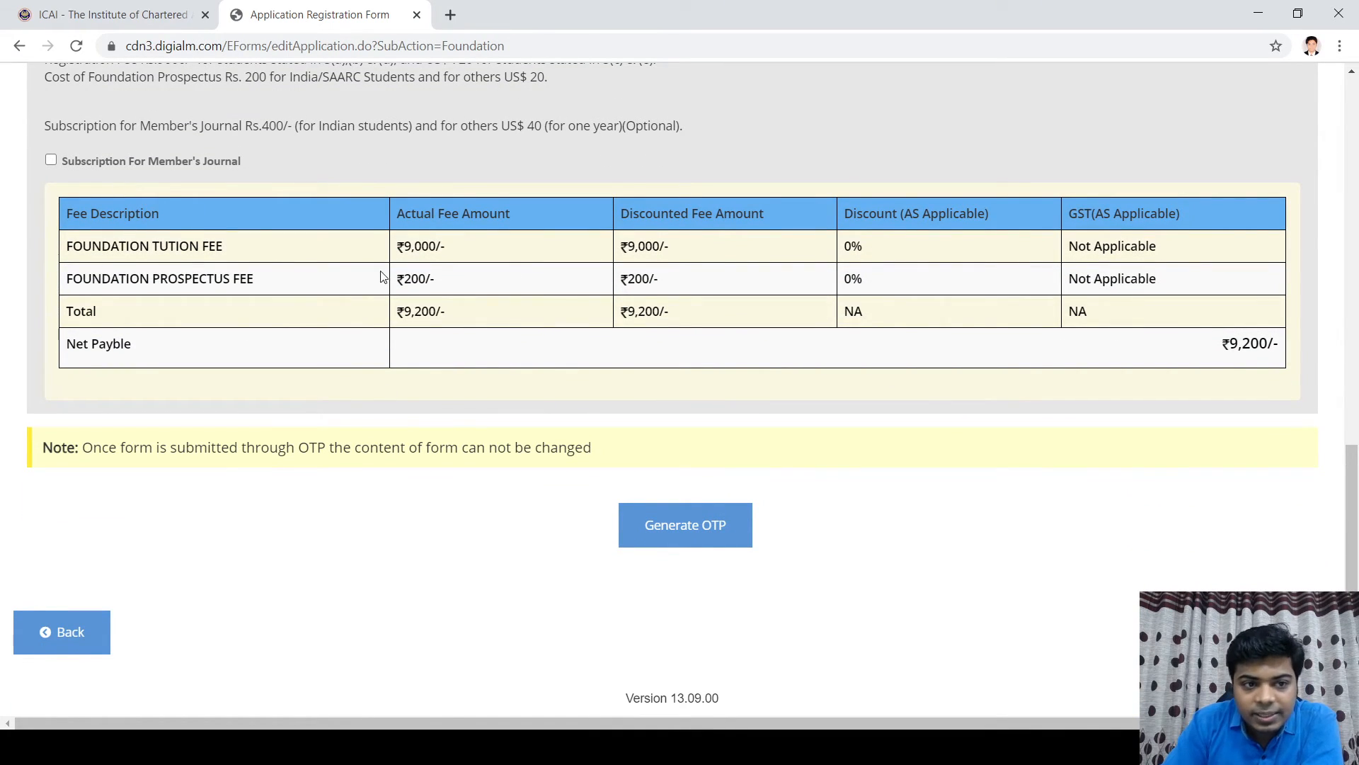
scroll(385, 277, up, 3)
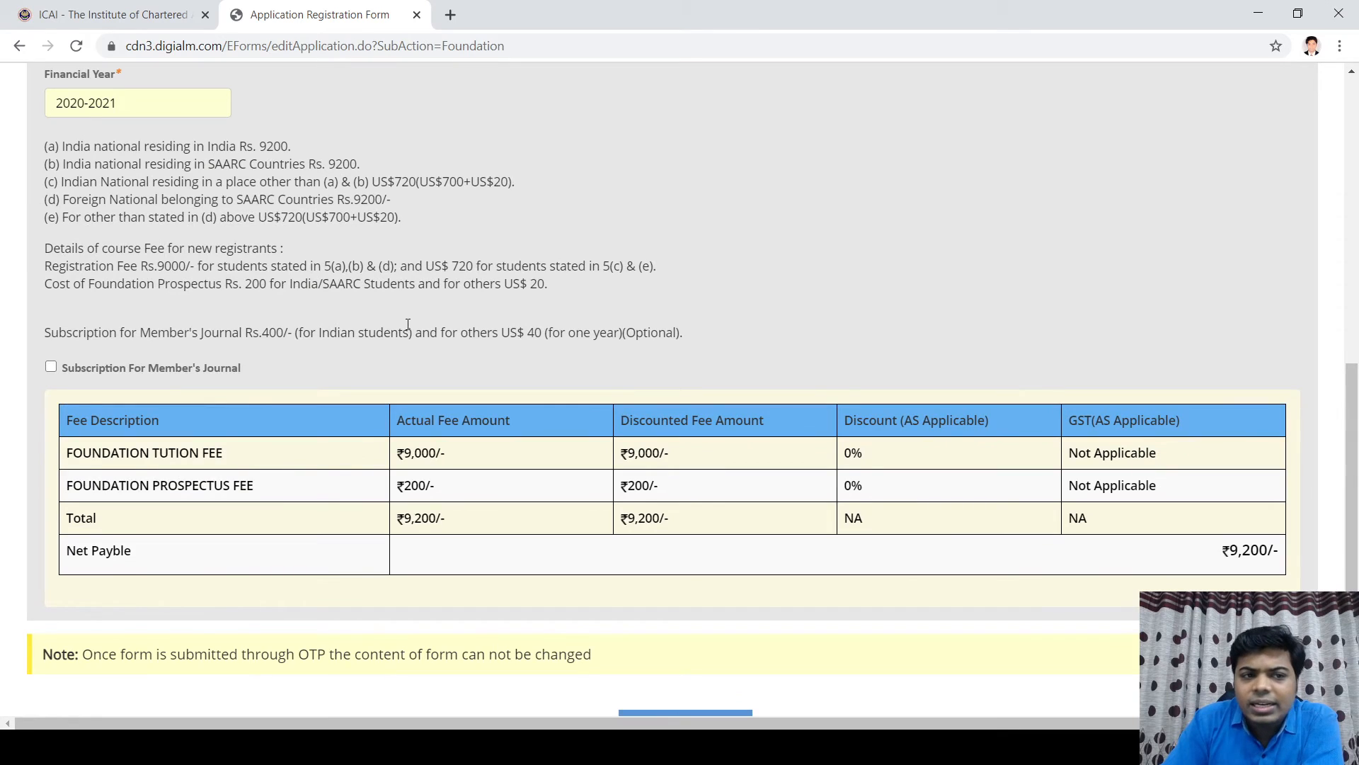
scroll(408, 324, down, 3)
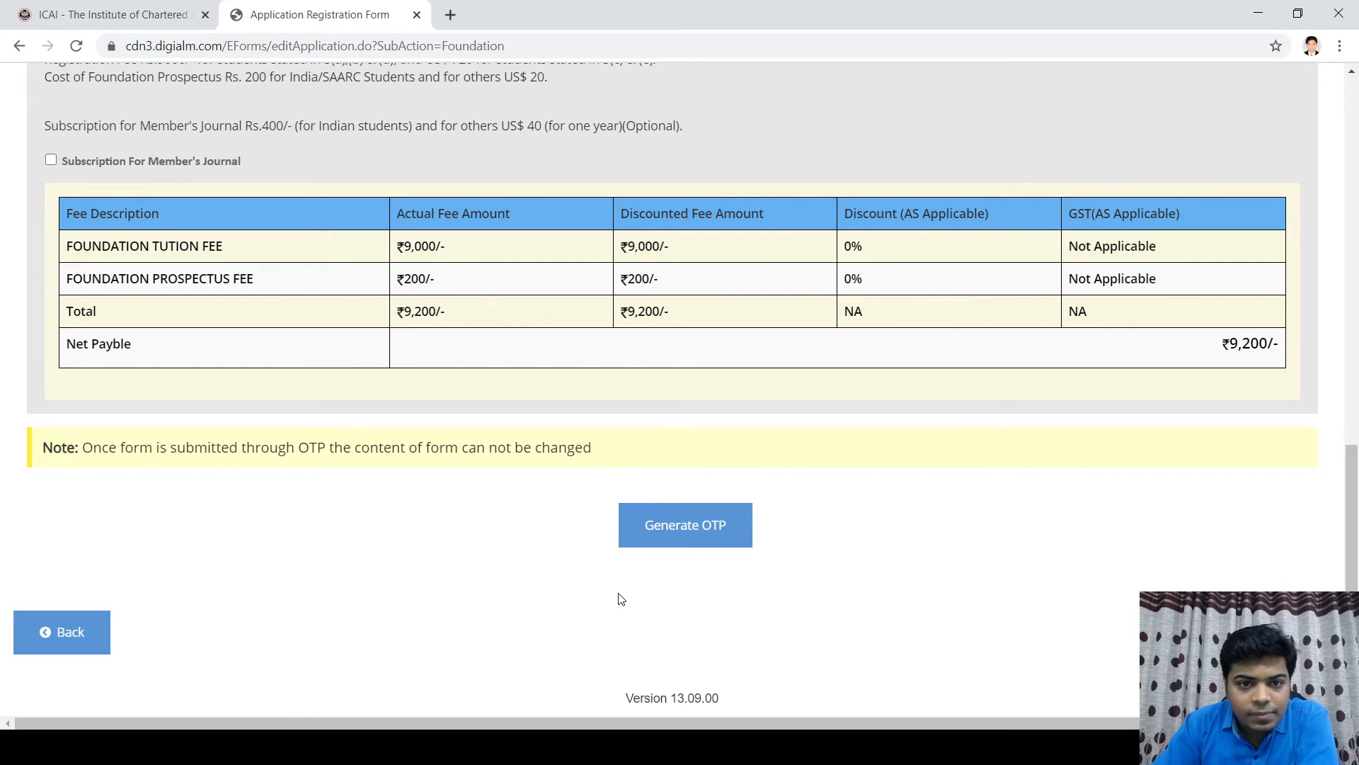
click(673, 537)
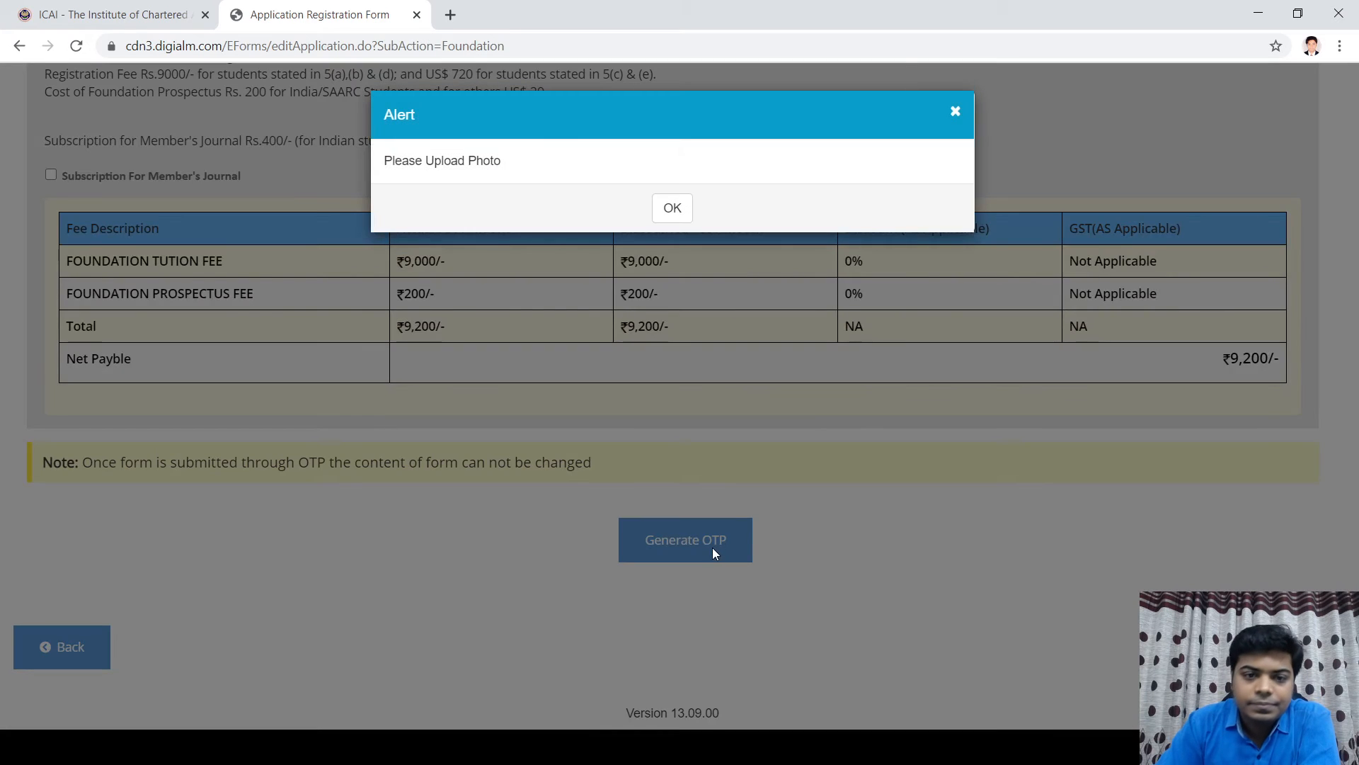
click(671, 207)
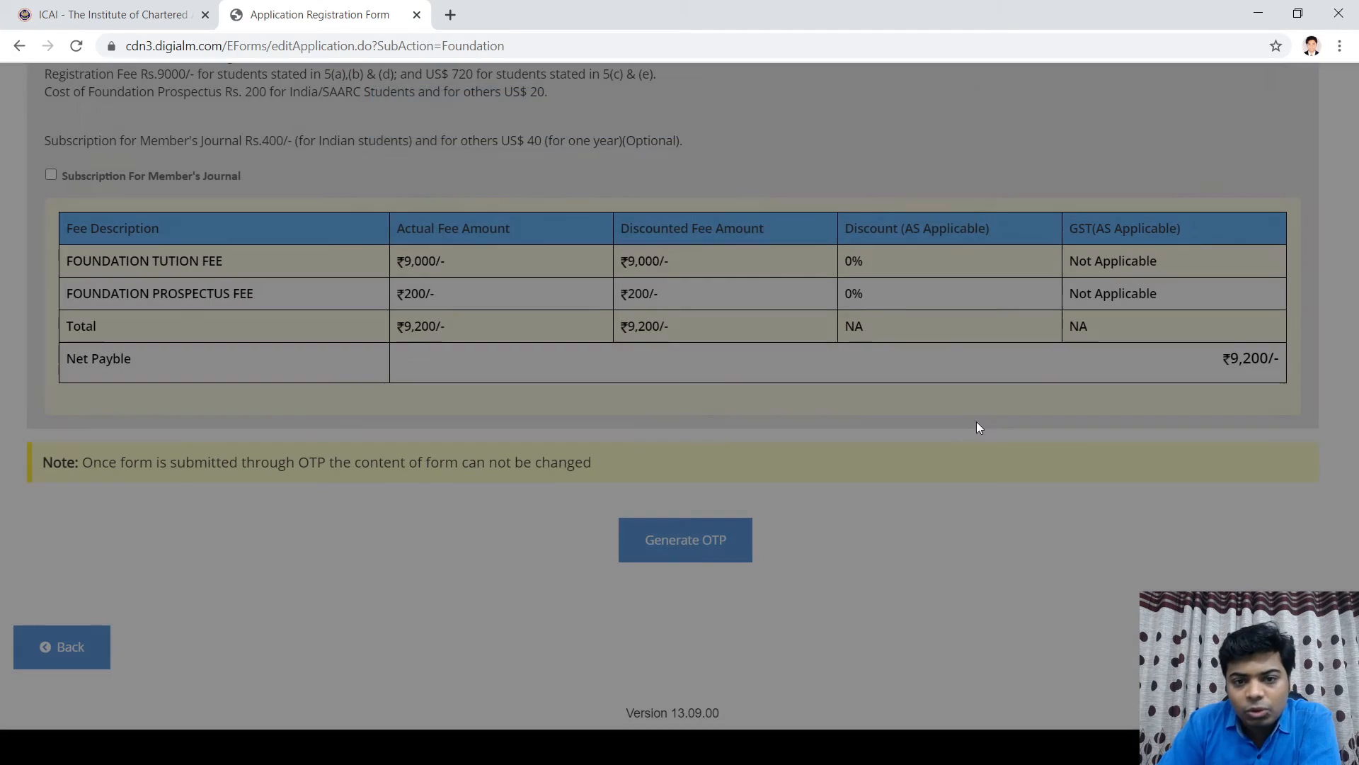
scroll(423, 568, up, 10)
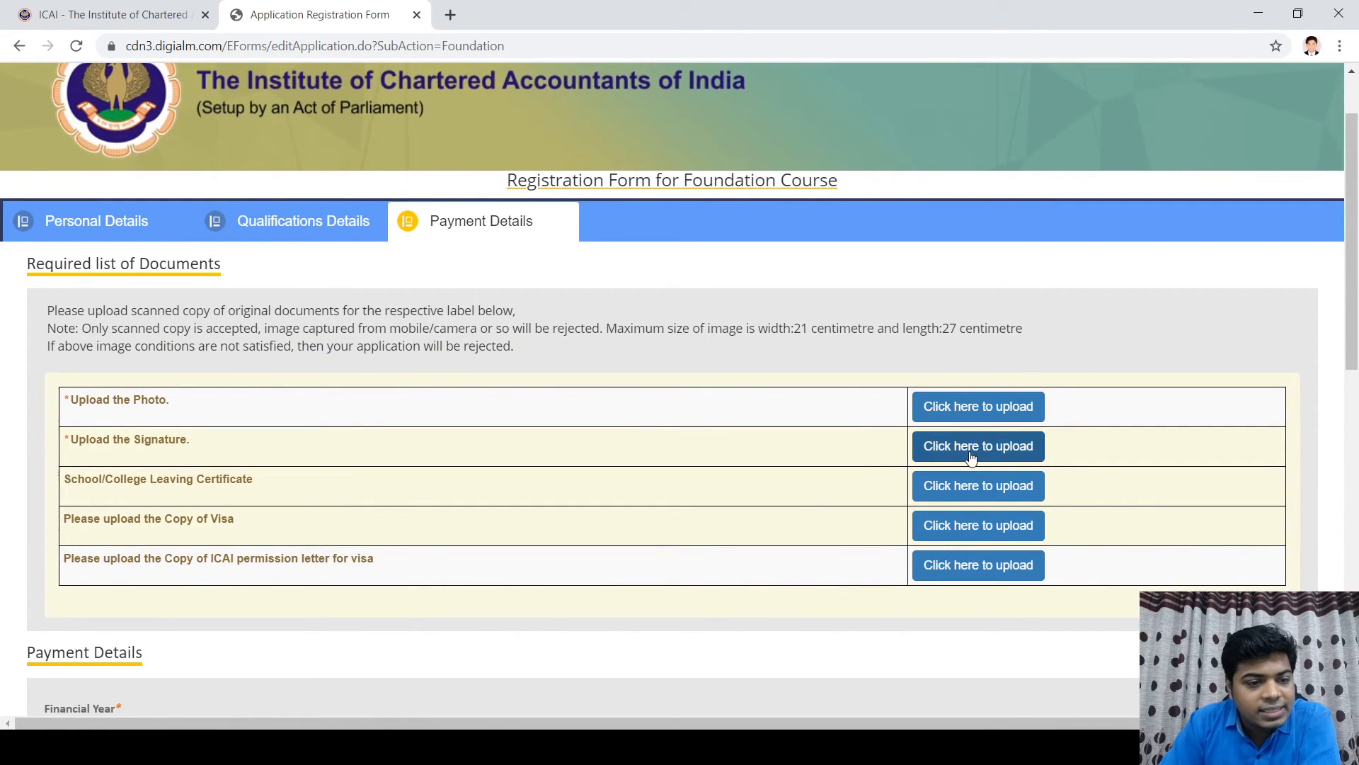
Step: Upload the applicant's photo file, then start the signature upload
click(947, 419)
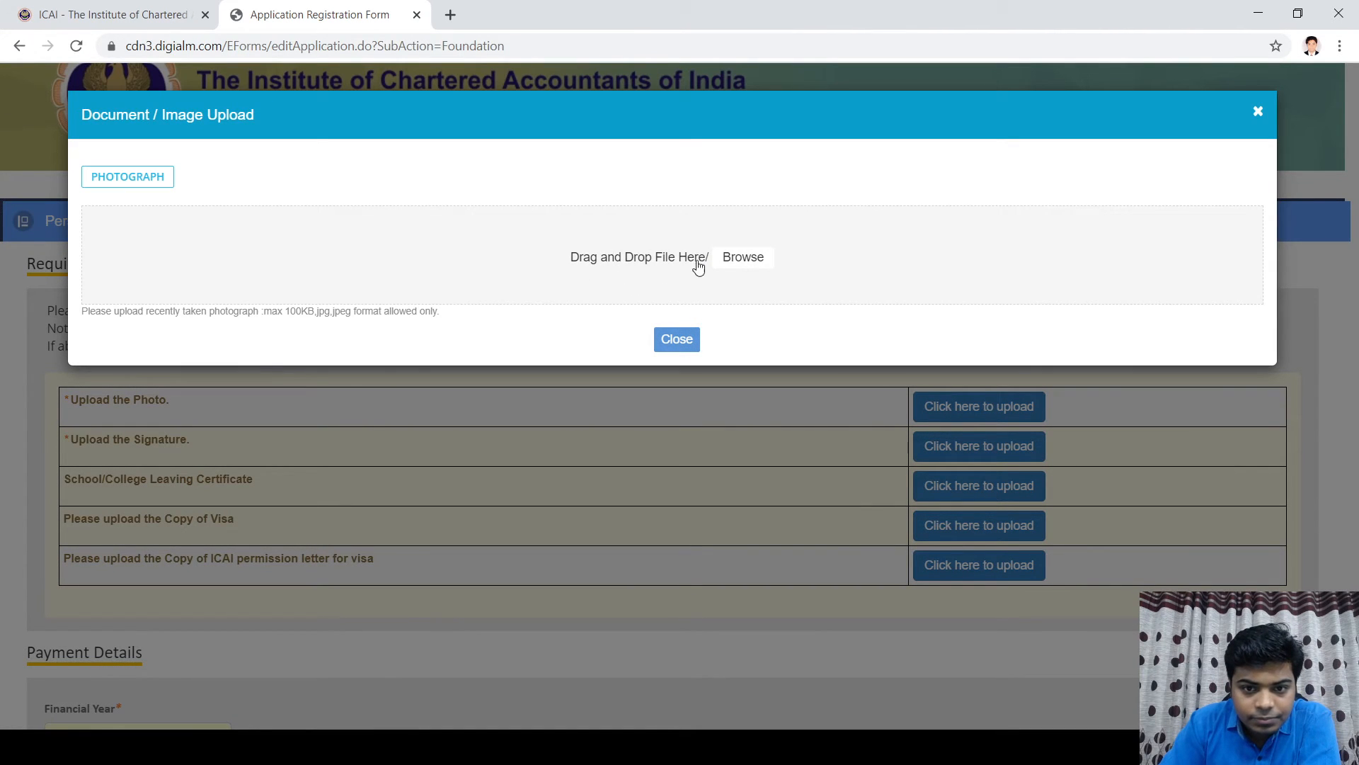
click(729, 258)
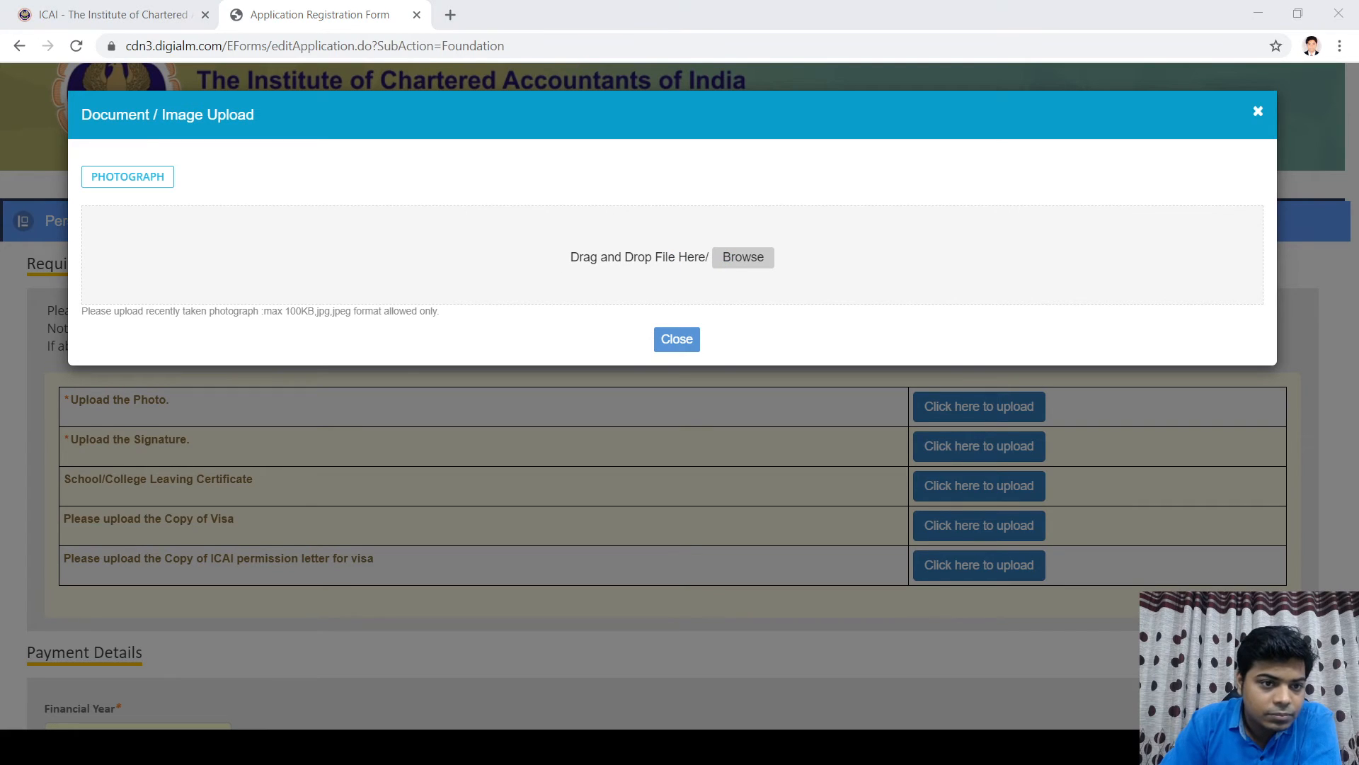
click(677, 339)
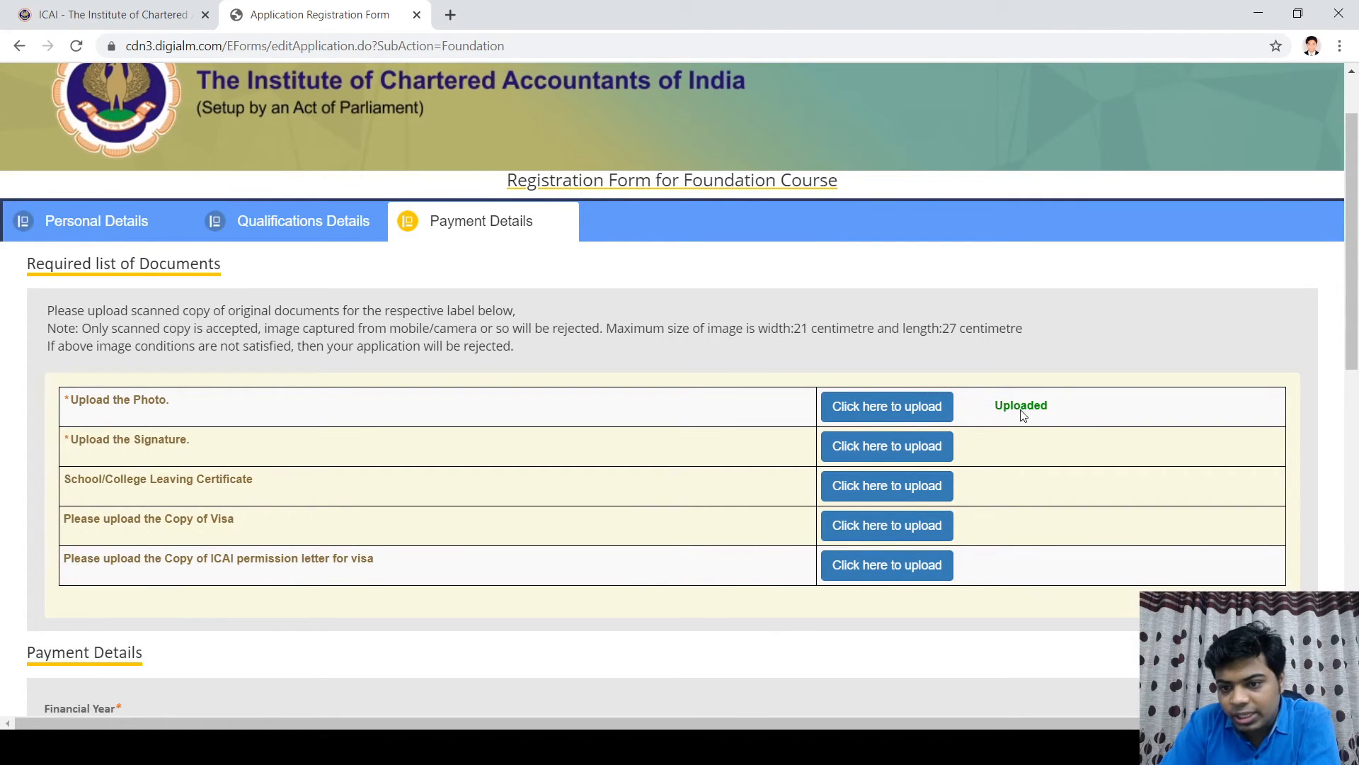
click(872, 448)
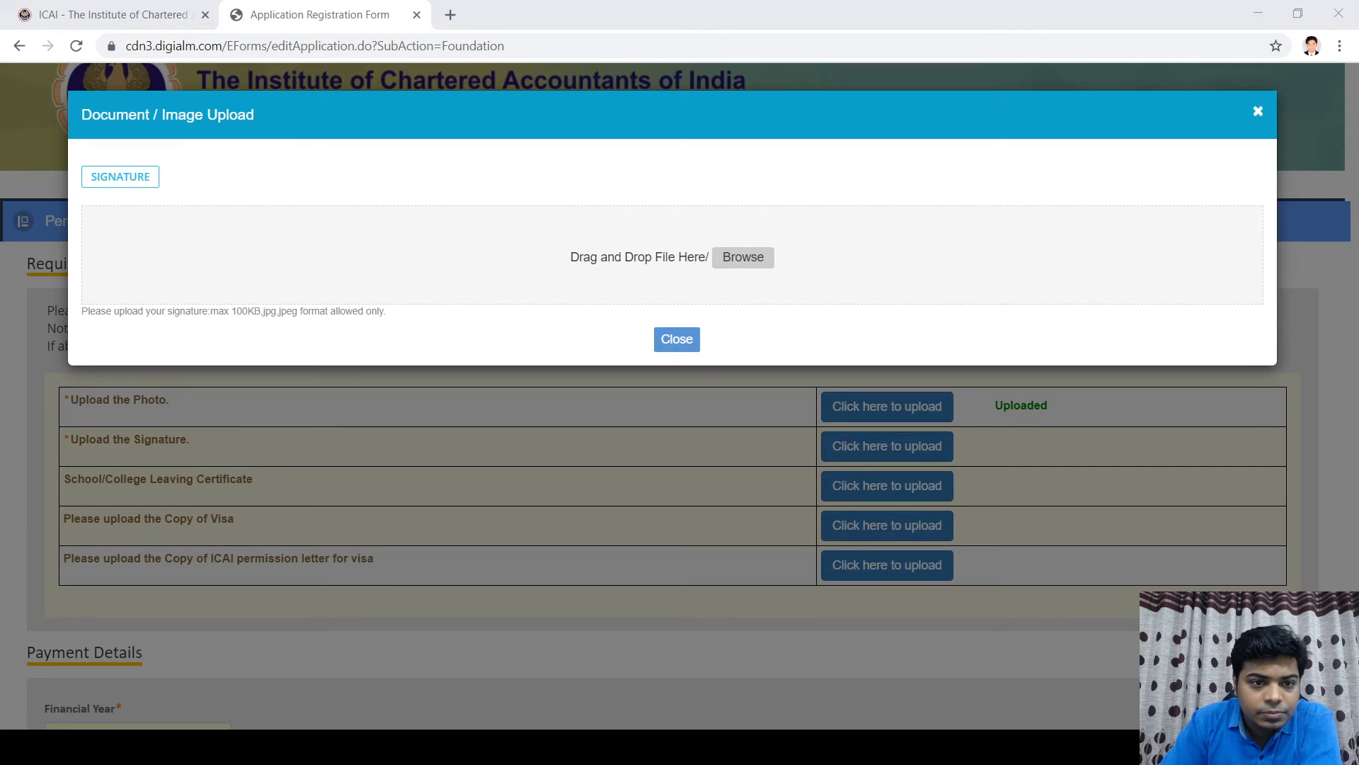
Step: Upload sign.jpeg as the signature, close the dialog, and view the ₹9,200/- fee summary
double_click(463, 225)
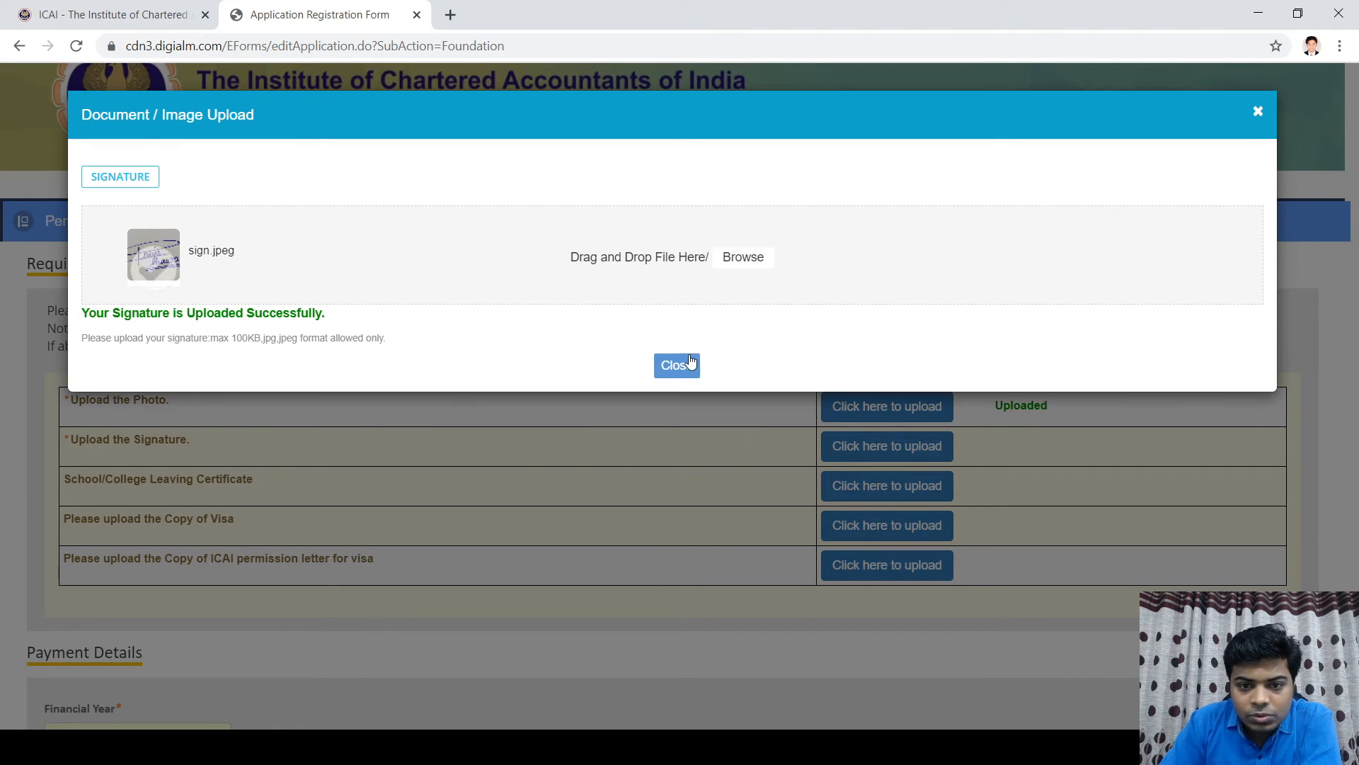
click(690, 364)
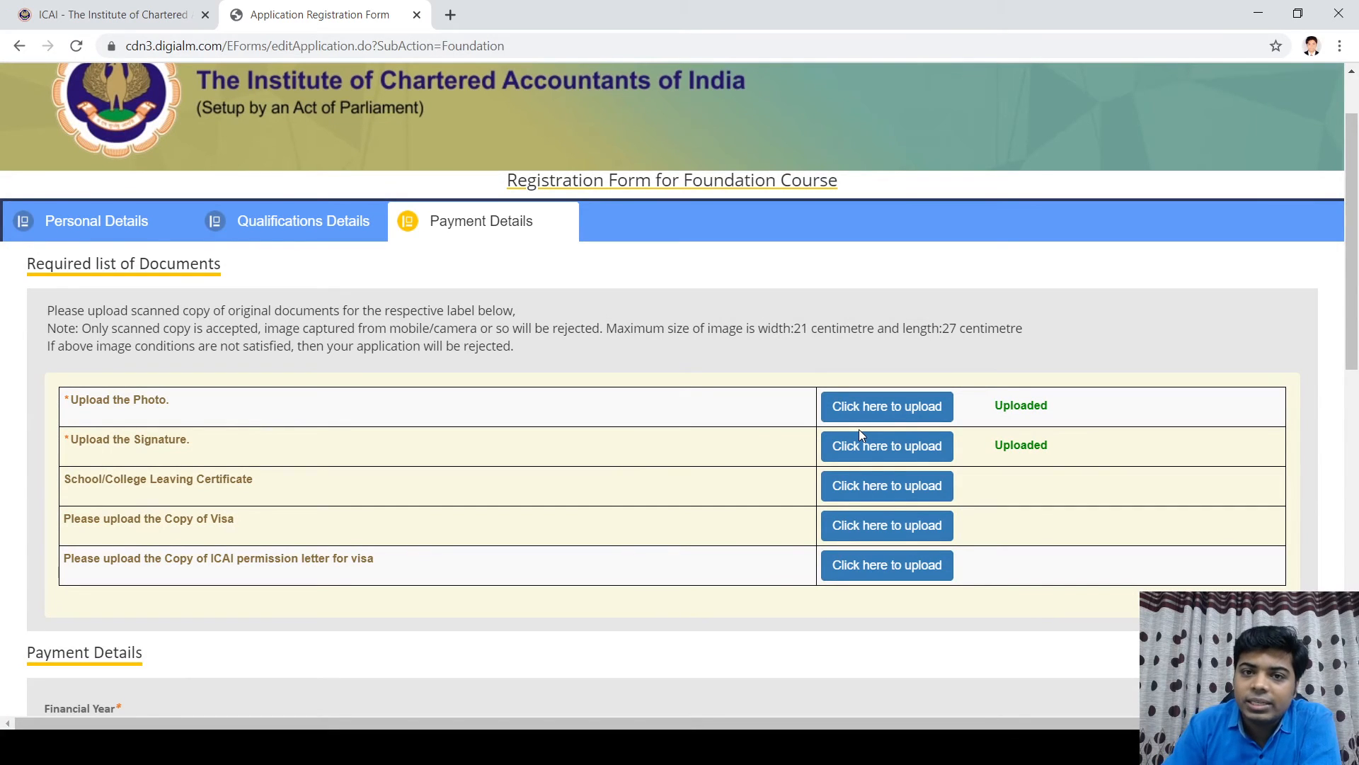
scroll(883, 480, down, 10)
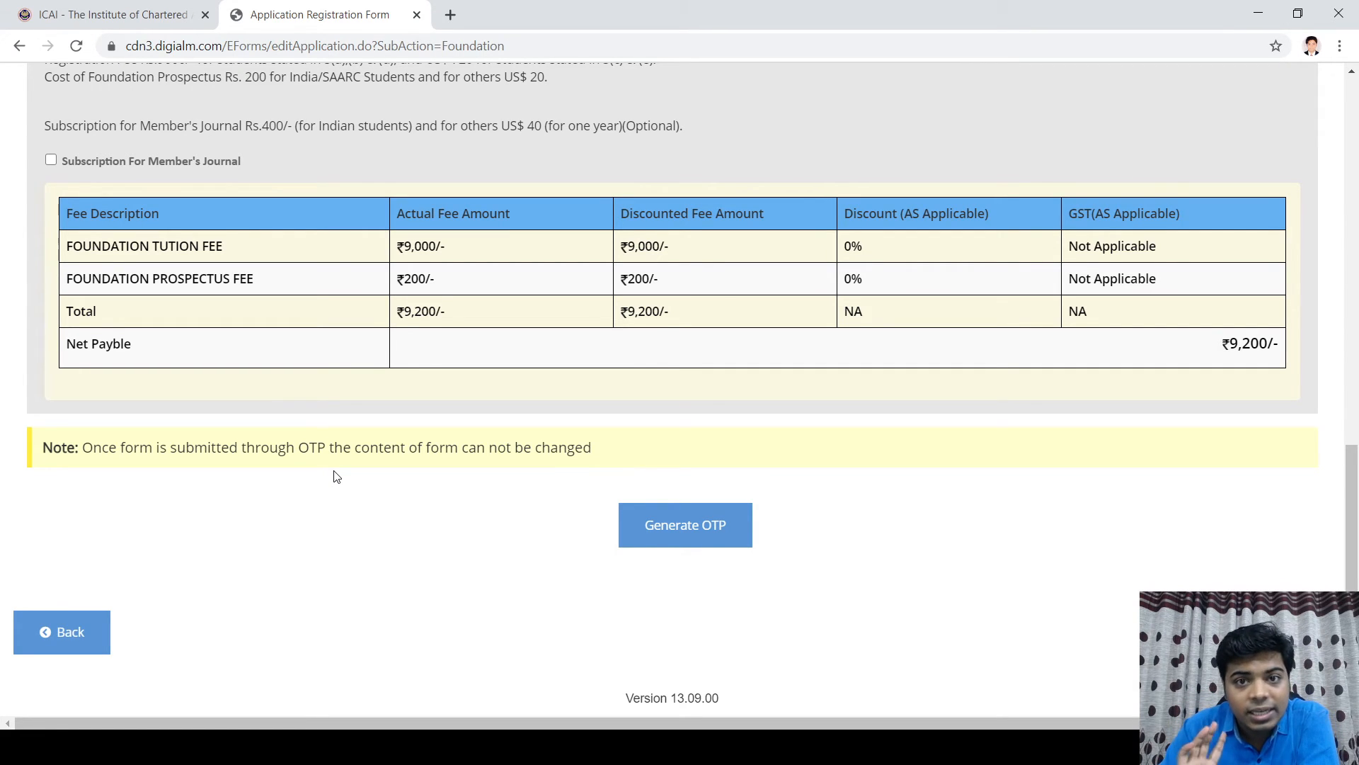
Step: Go back from Payment Details to the Personal Details page
scroll(442, 479, up, 10)
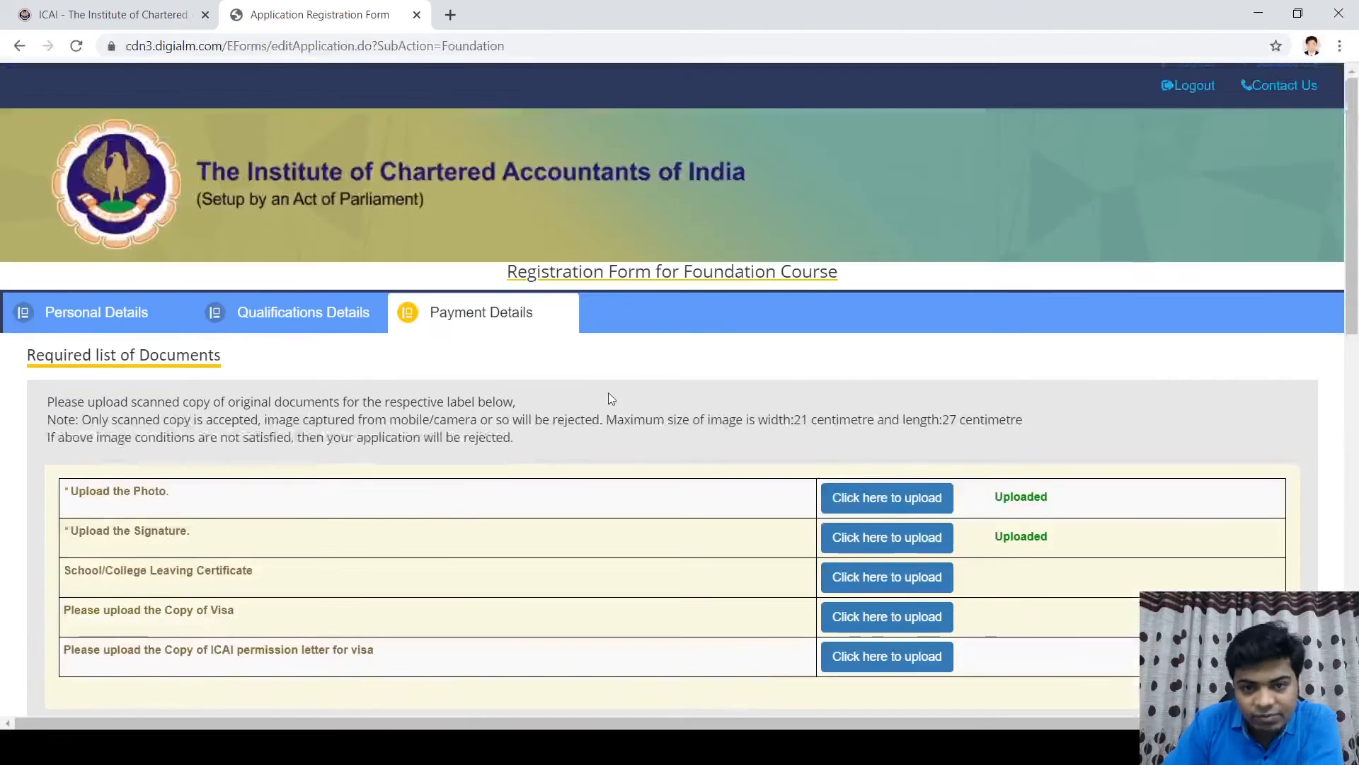
scroll(582, 577, down, 9)
scroll(131, 524, down, 2)
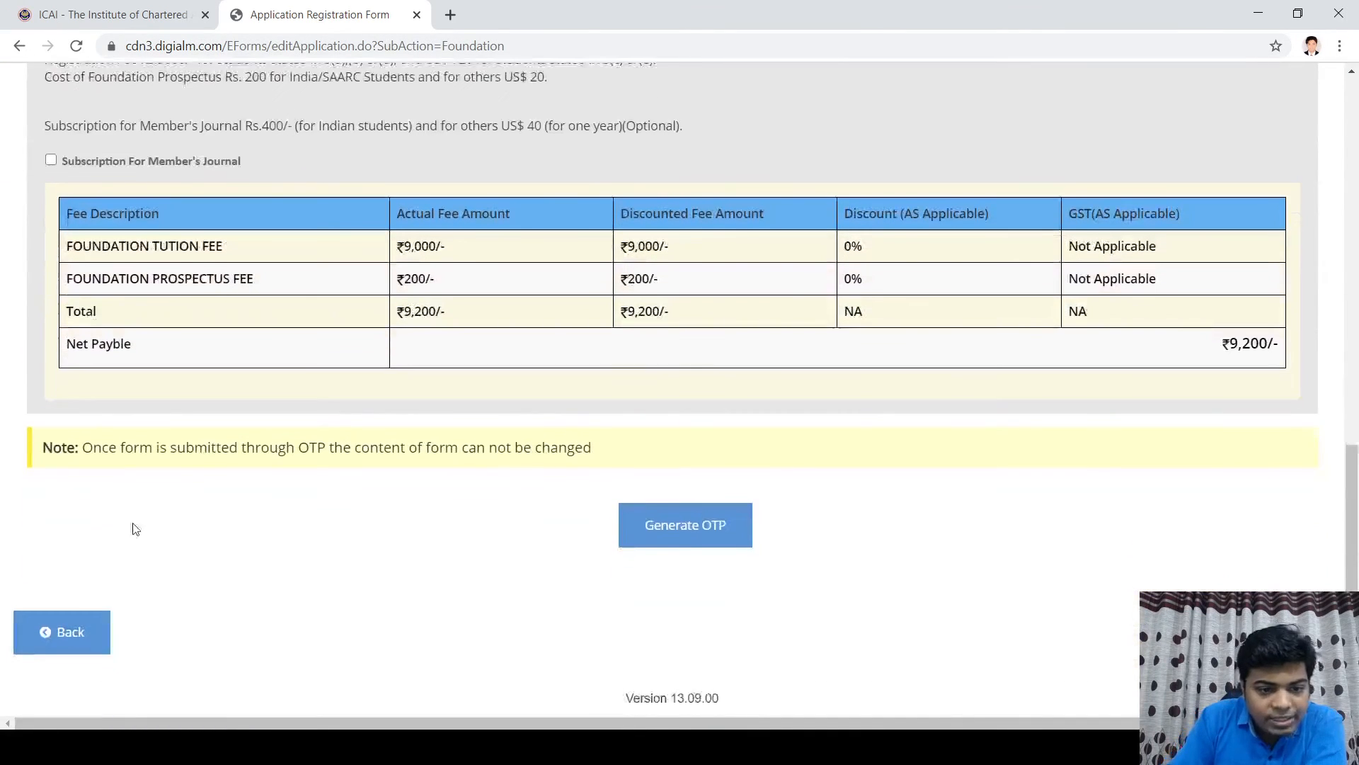
click(77, 637)
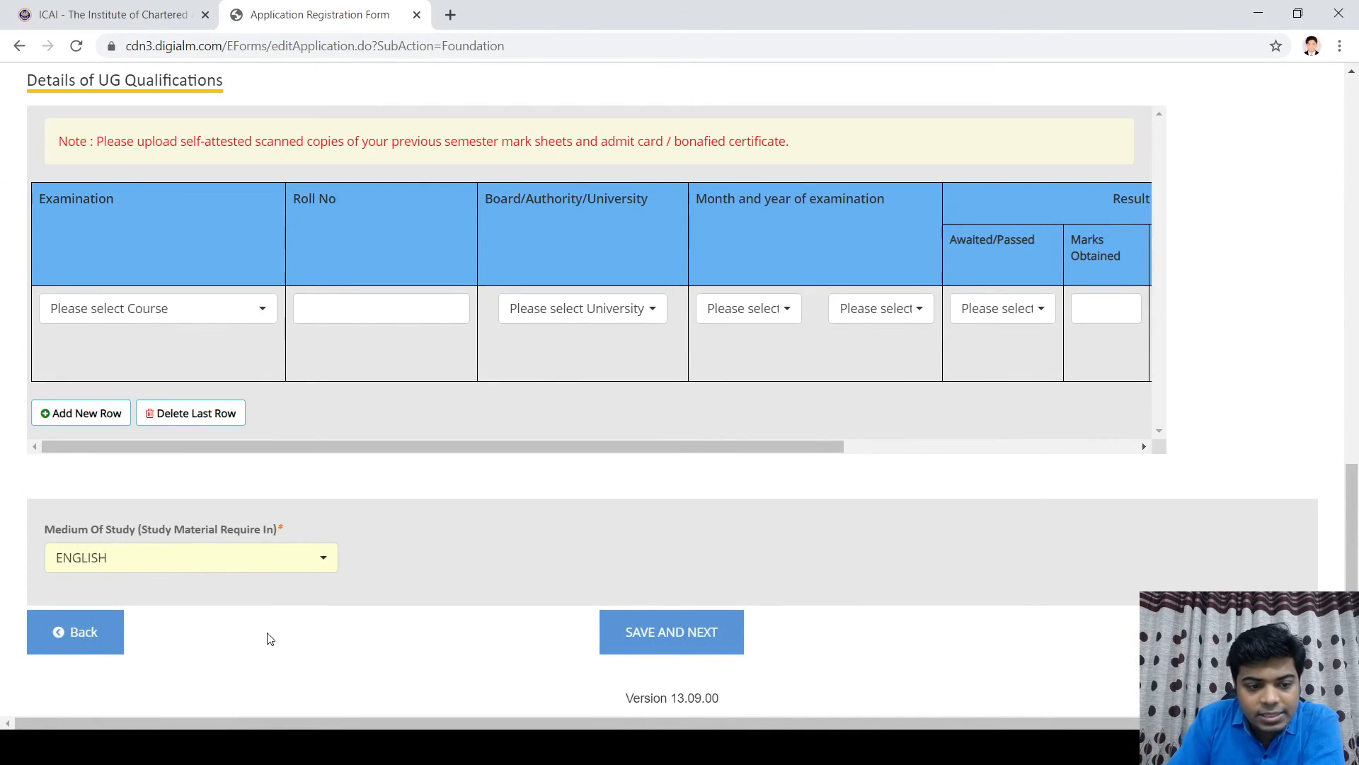
scroll(205, 644, up, 5)
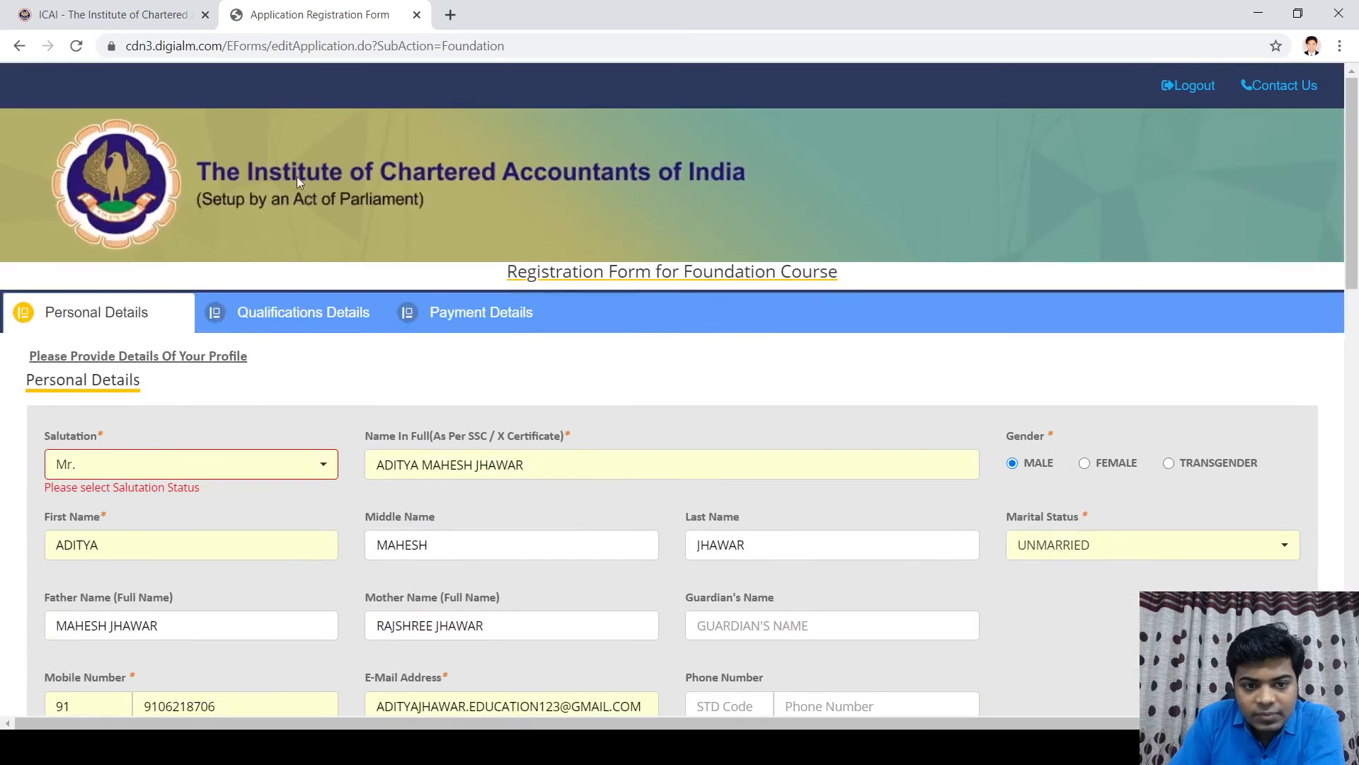
scroll(349, 425, down, 3)
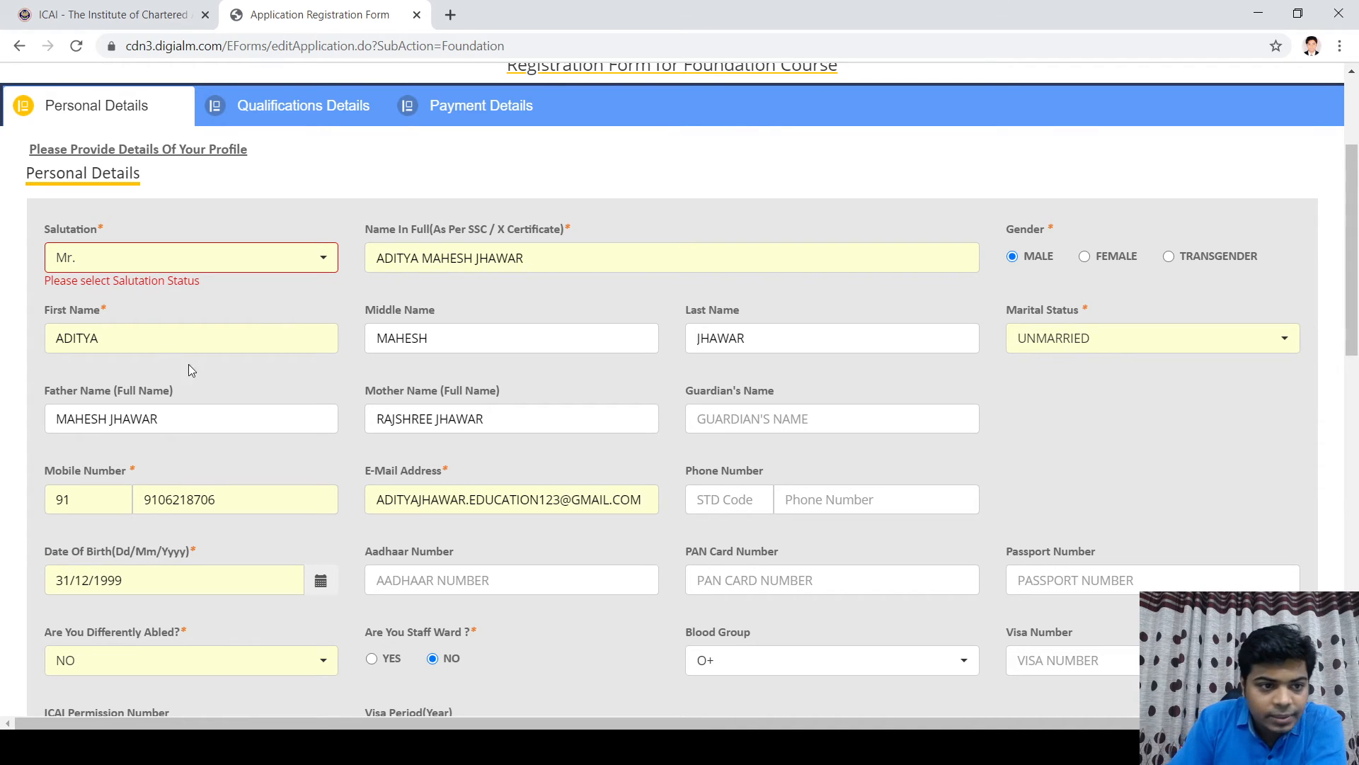
Step: Keep Mr. as the salutation and save the personal details
click(220, 270)
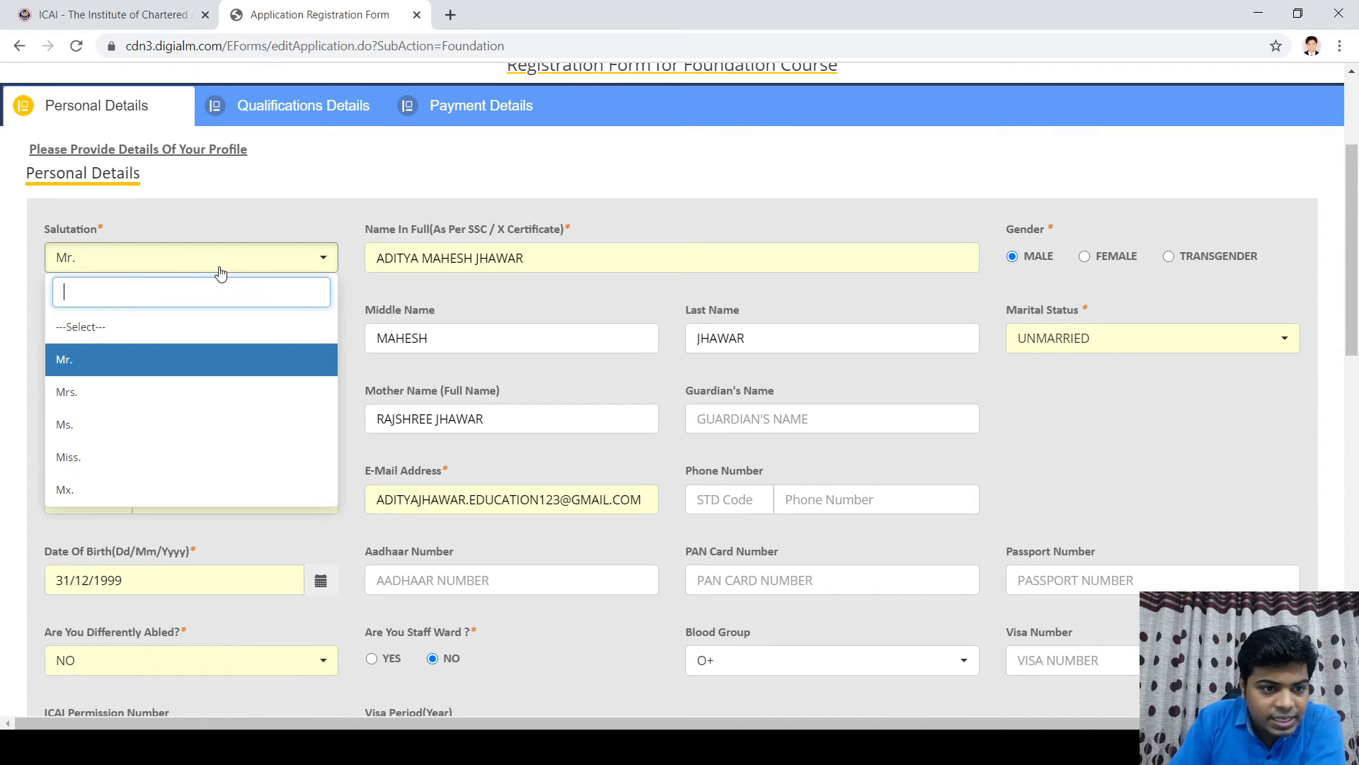
click(150, 363)
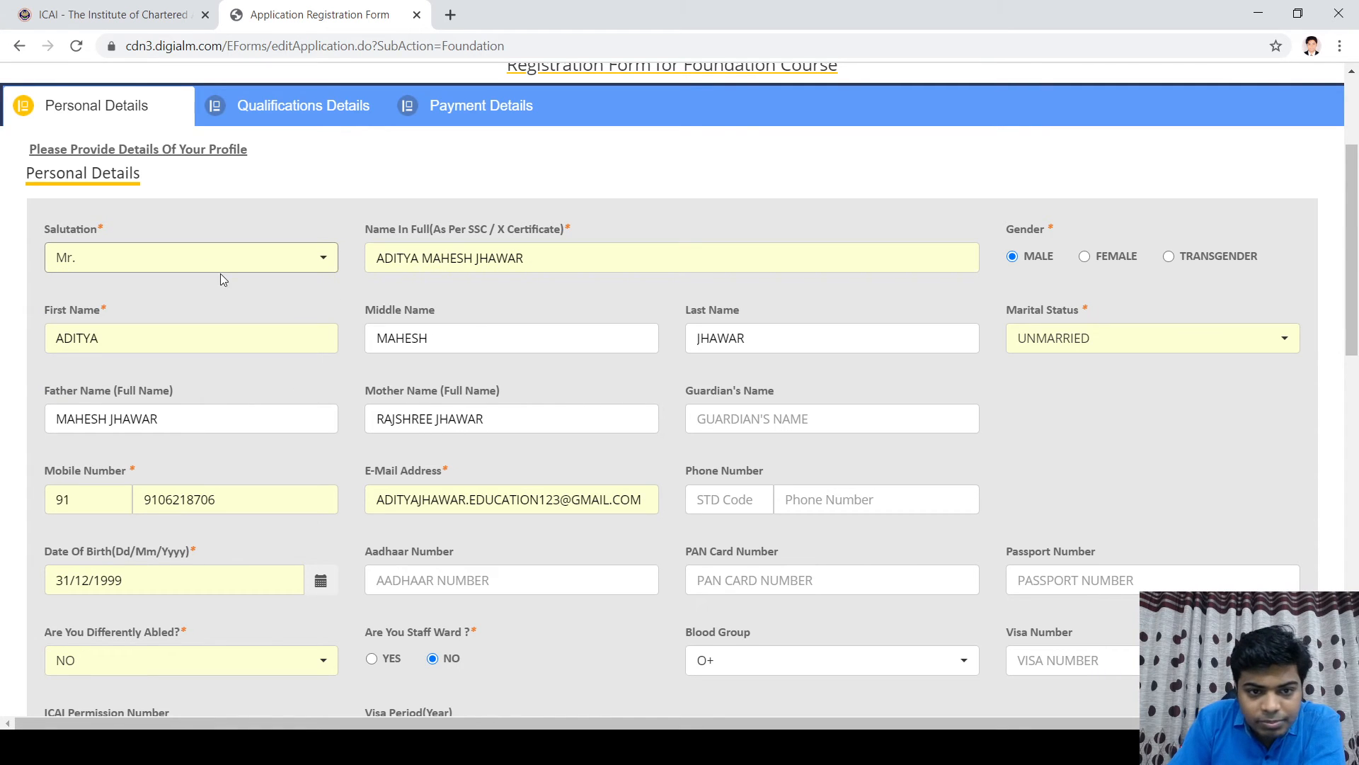
scroll(1001, 441, down, 10)
scroll(458, 377, down, 2)
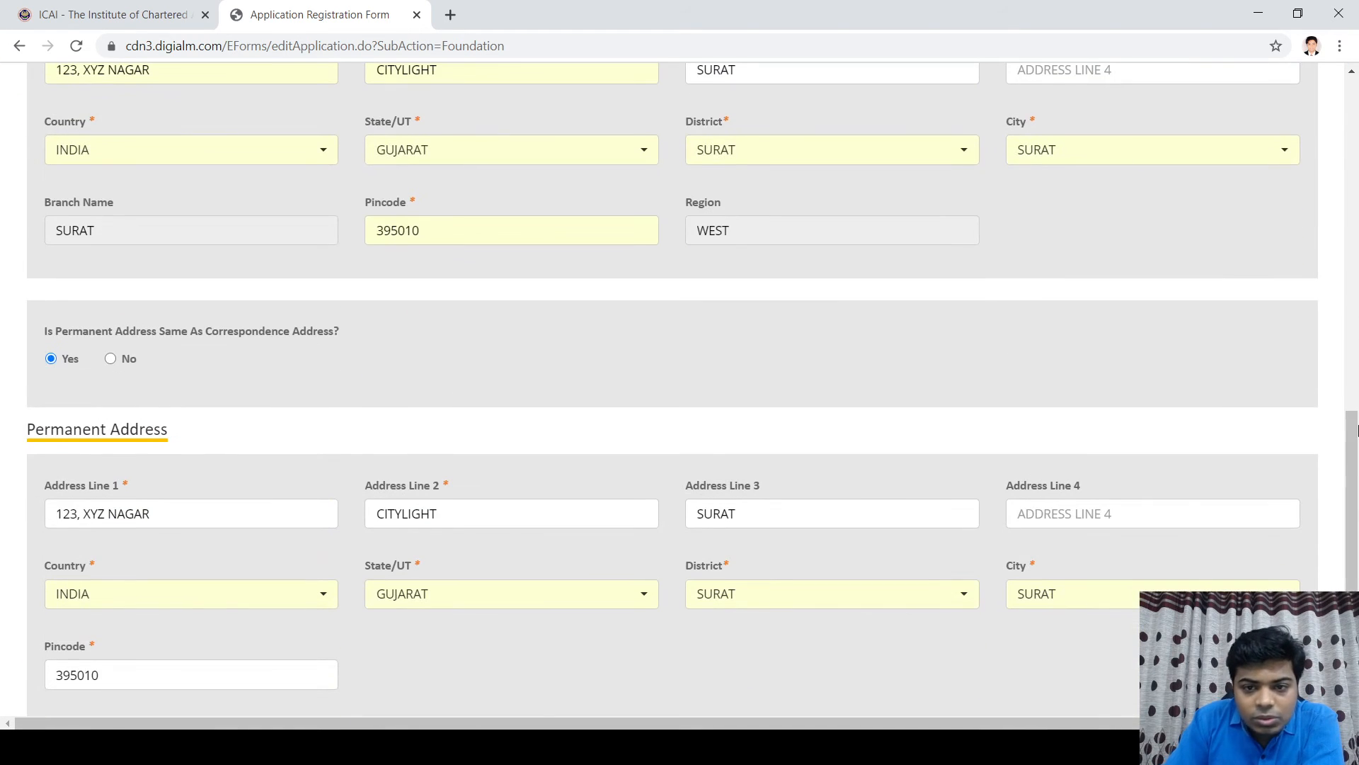
scroll(253, 388, down, 4)
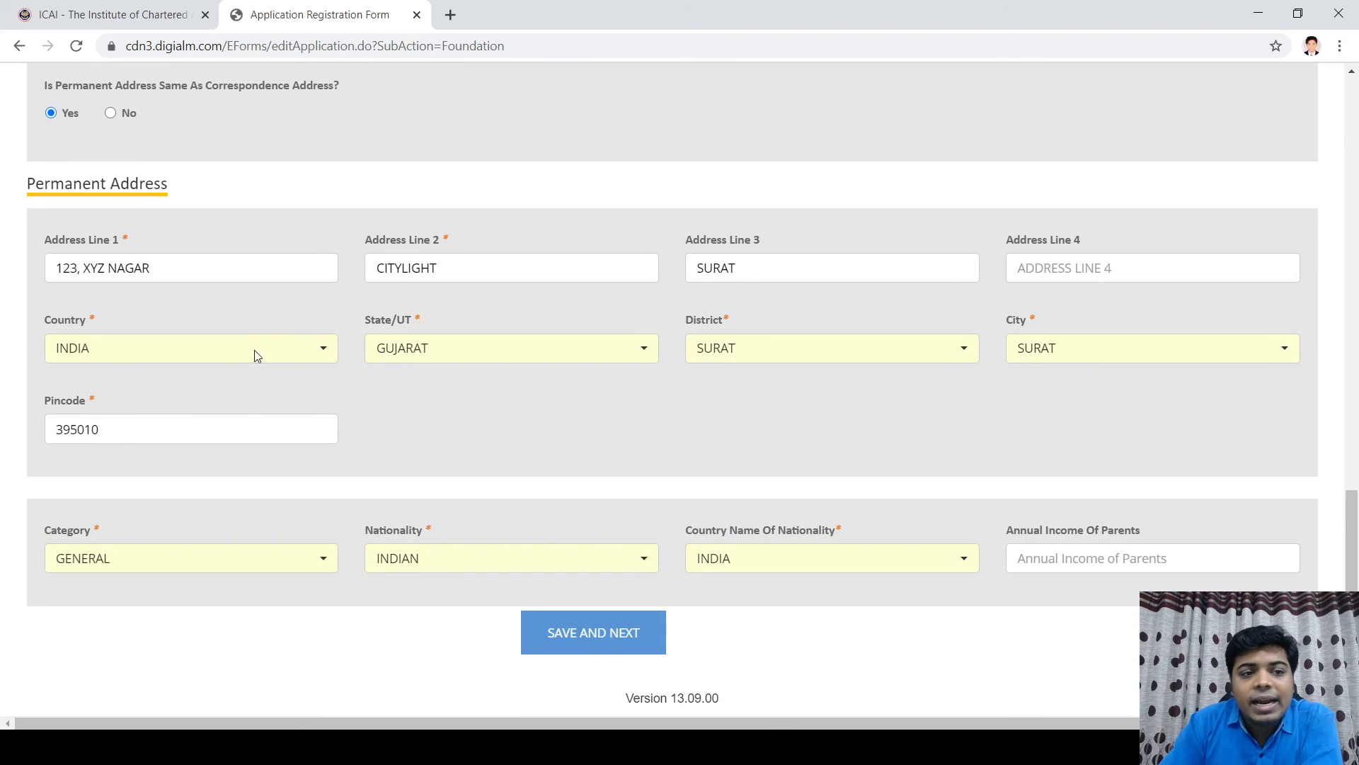
scroll(255, 354, up, 9)
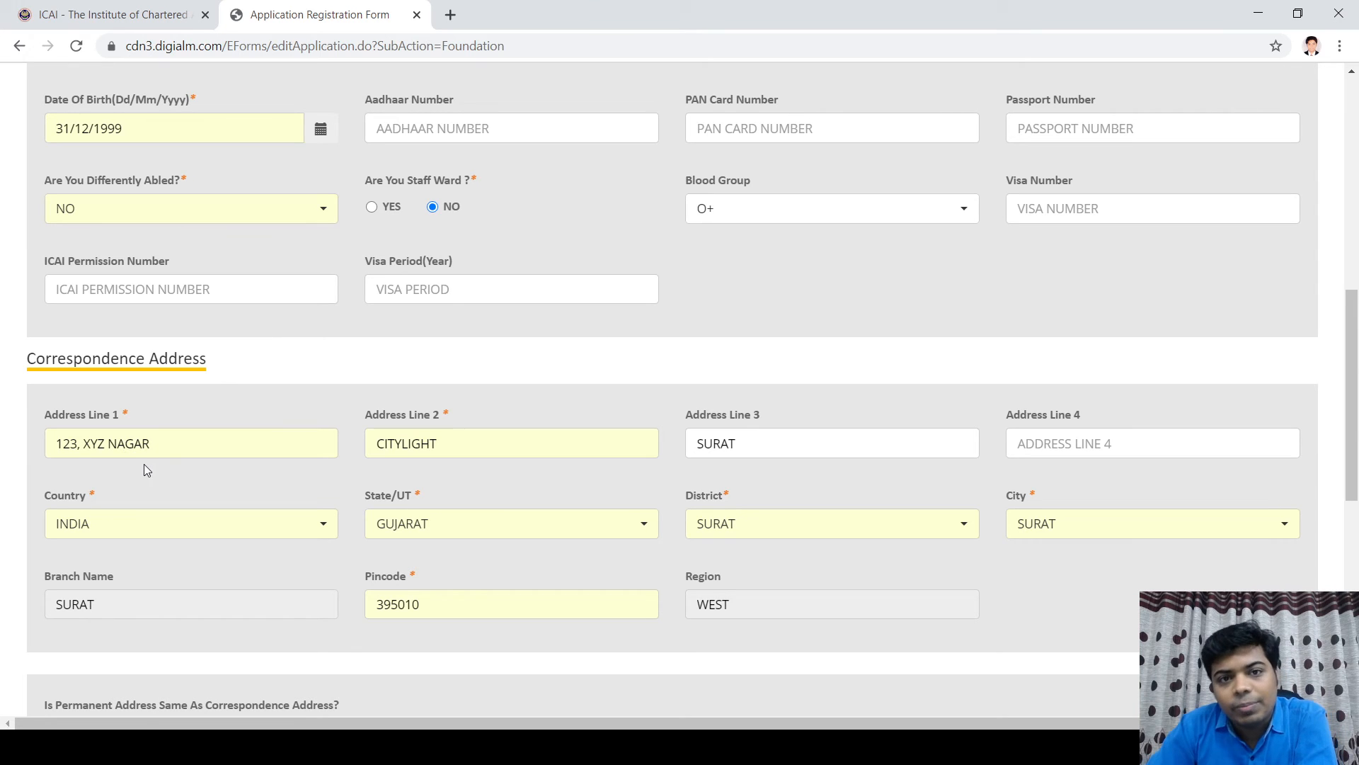
scroll(118, 338, down, 3)
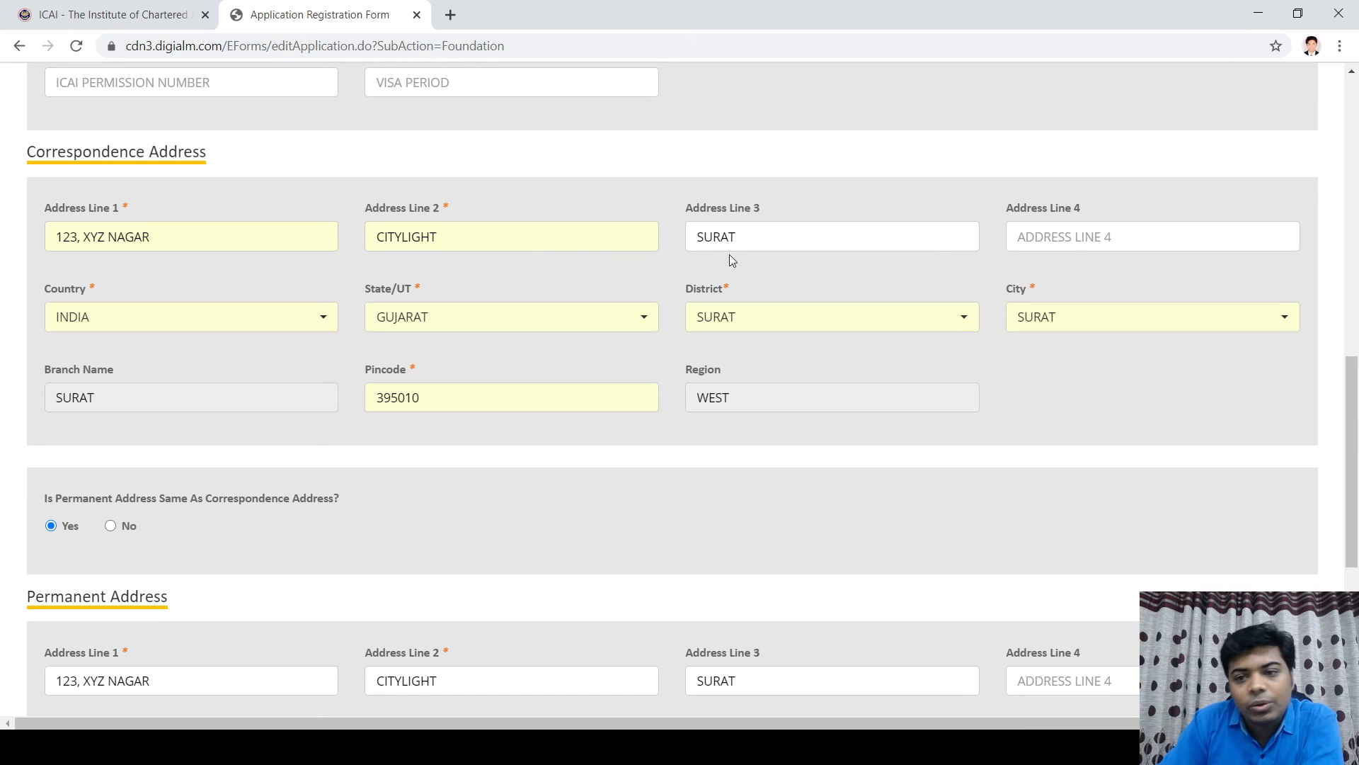
scroll(668, 374, down, 6)
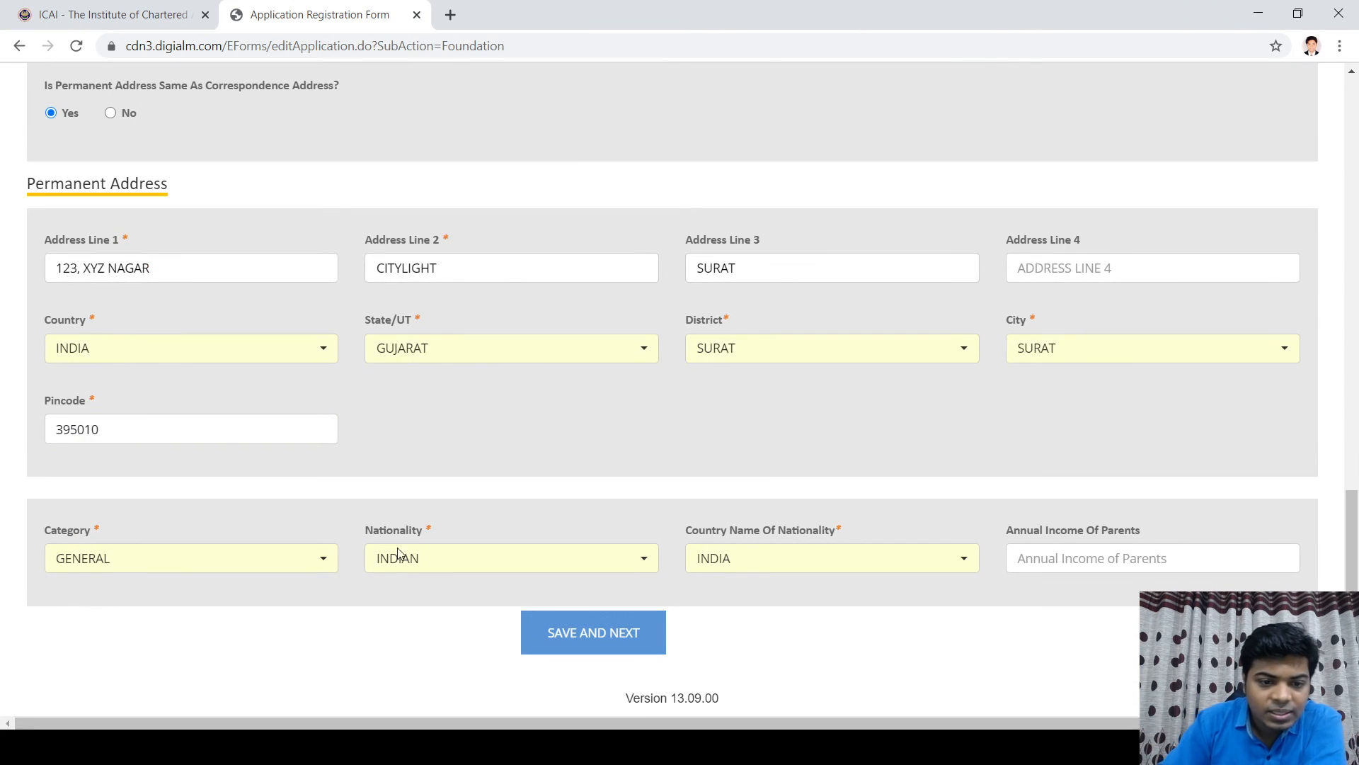
click(597, 639)
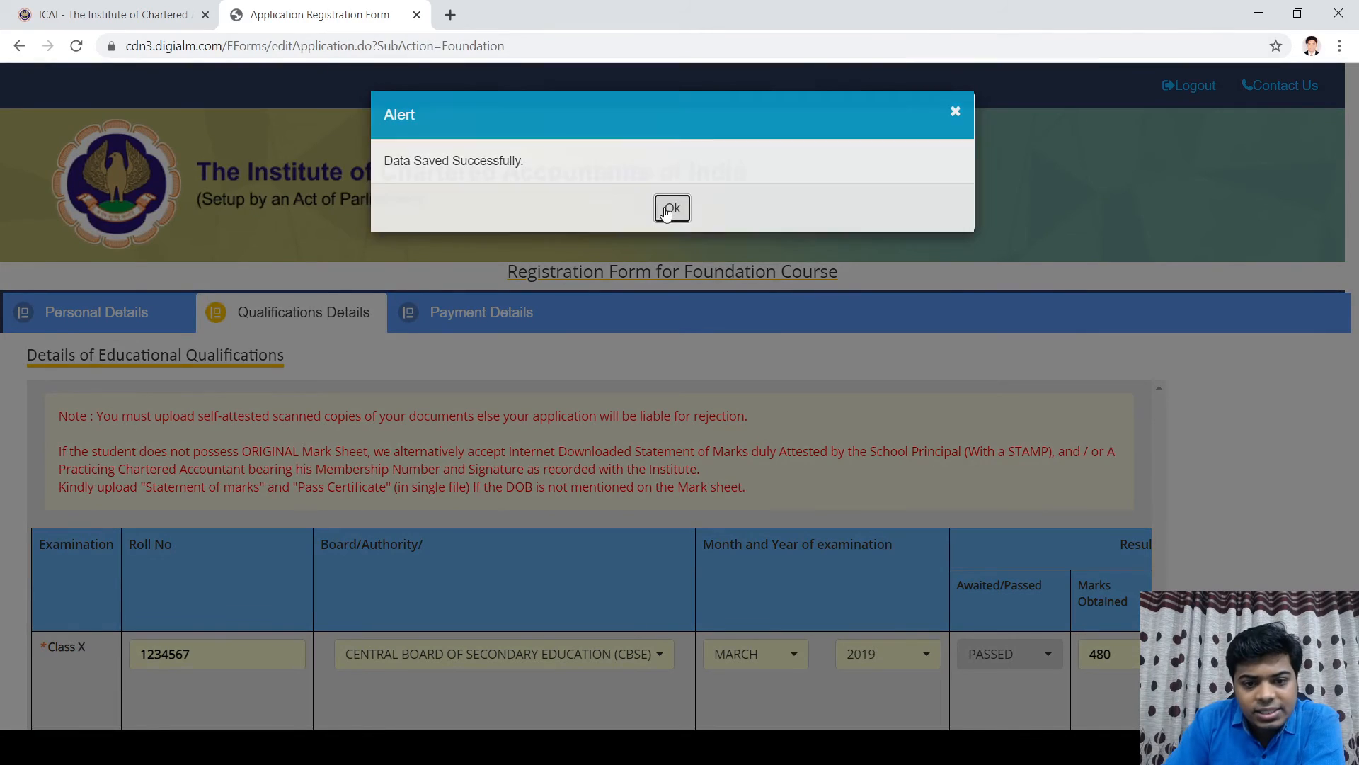
Step: Dismiss the save alert, review the Qualifications Details page, and save it with SAVE AND NEXT
click(667, 211)
scroll(623, 495, down, 5)
scroll(167, 393, up, 5)
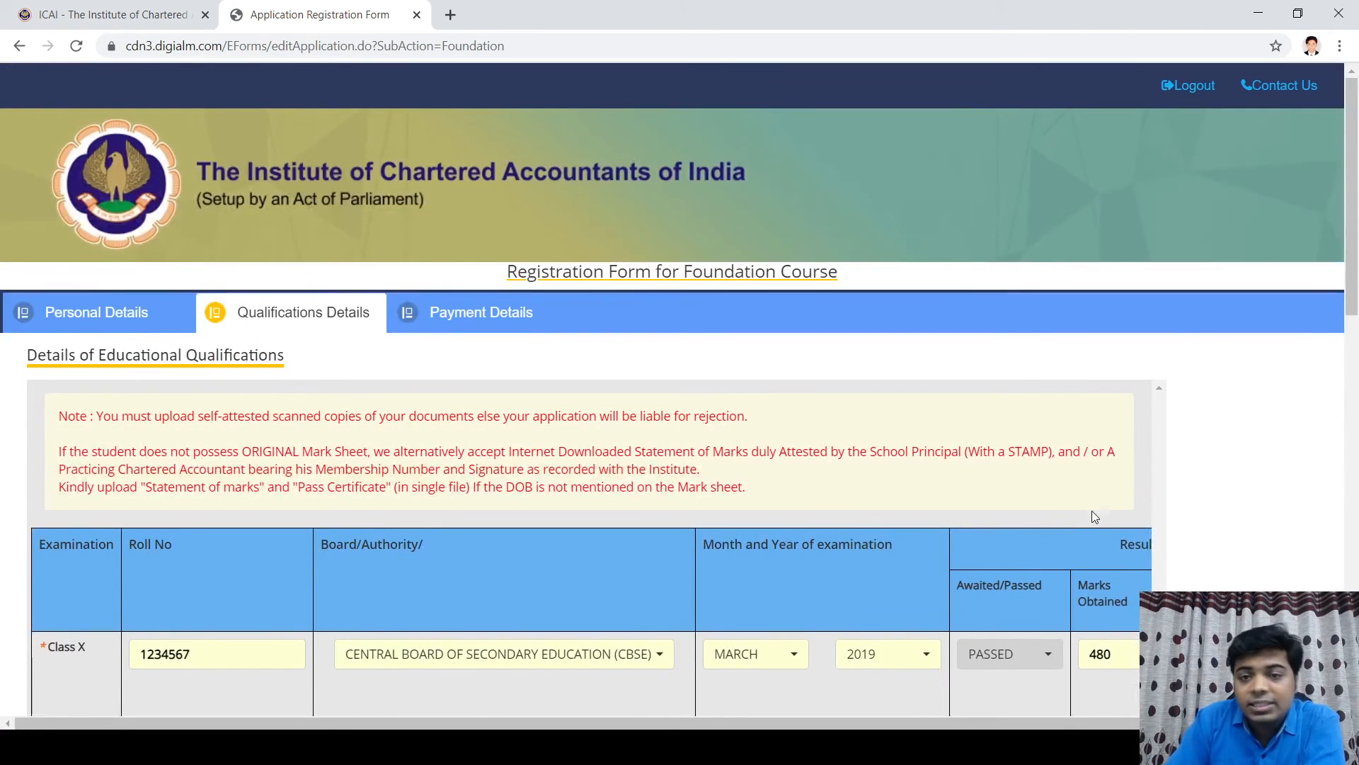
scroll(187, 402, down, 1)
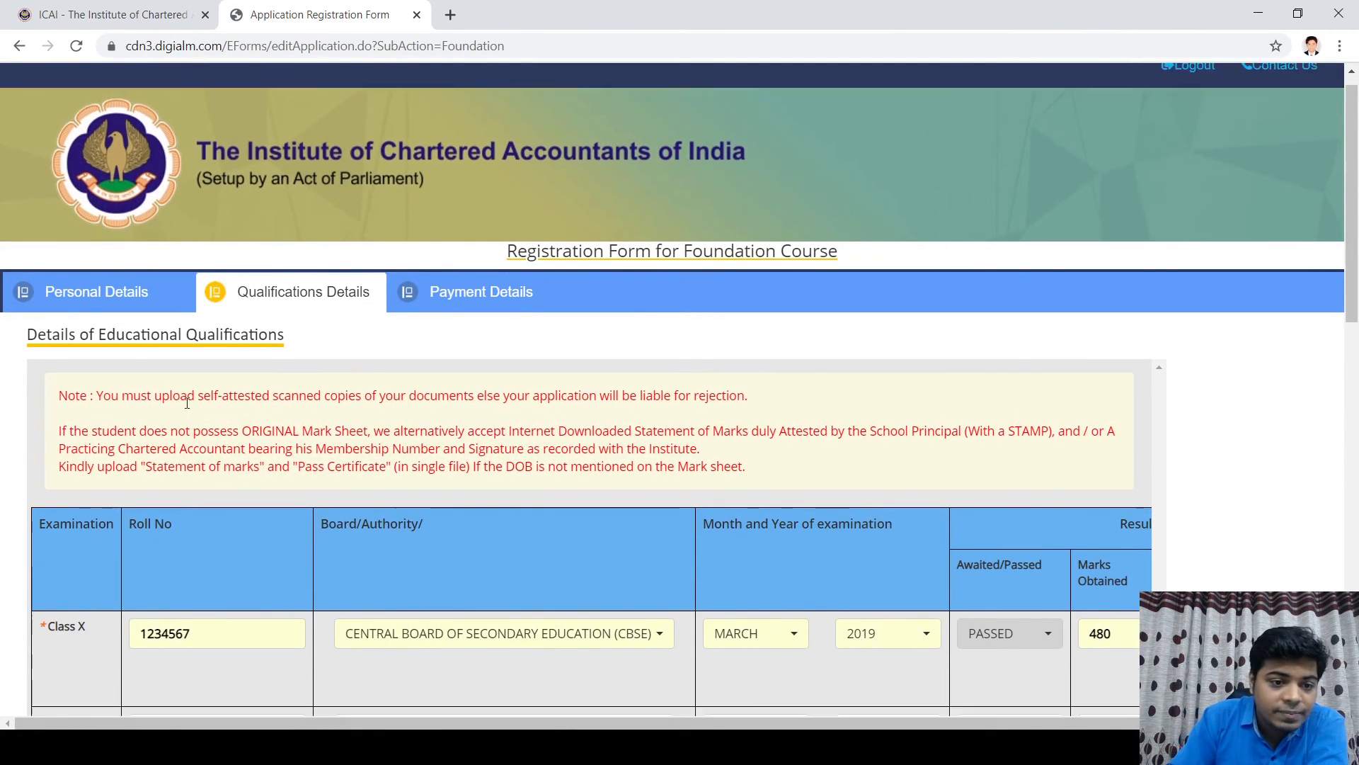
scroll(187, 402, down, 3)
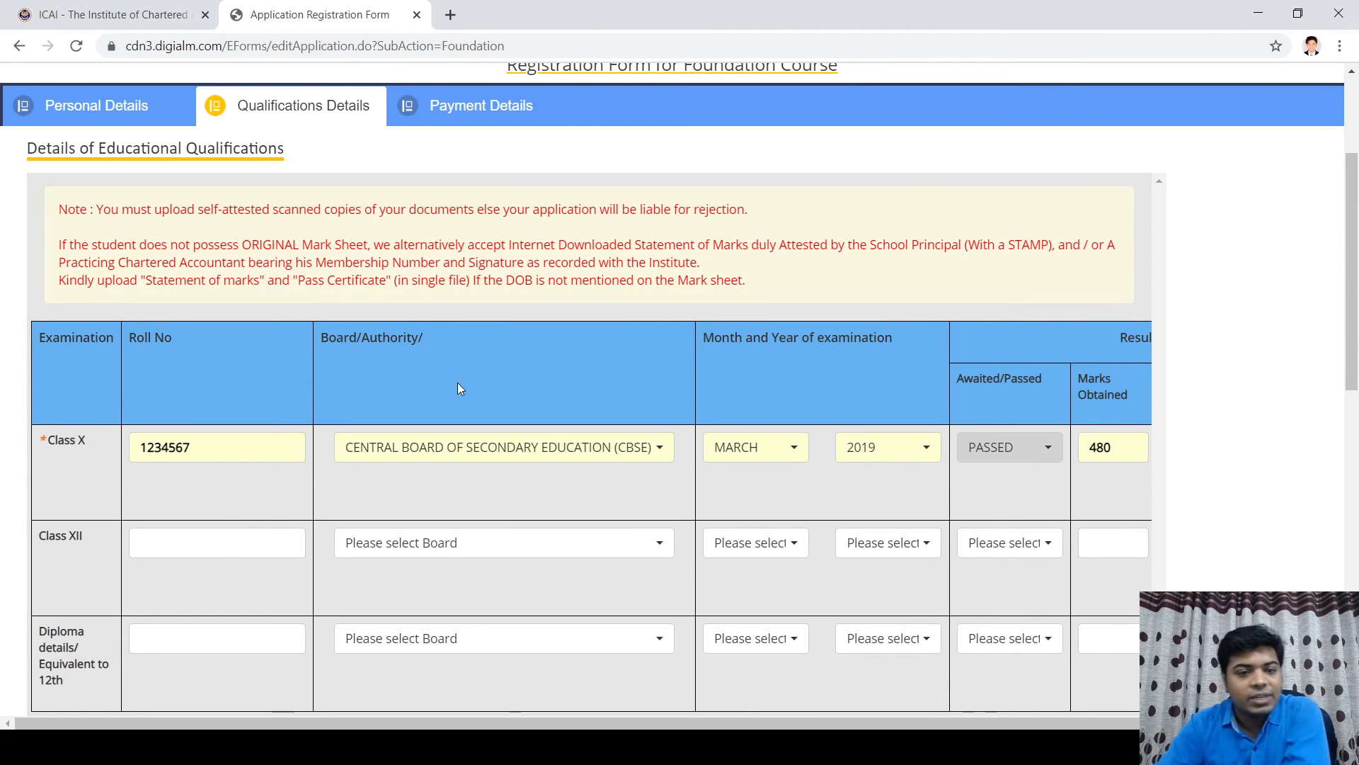
scroll(163, 351, down, 3)
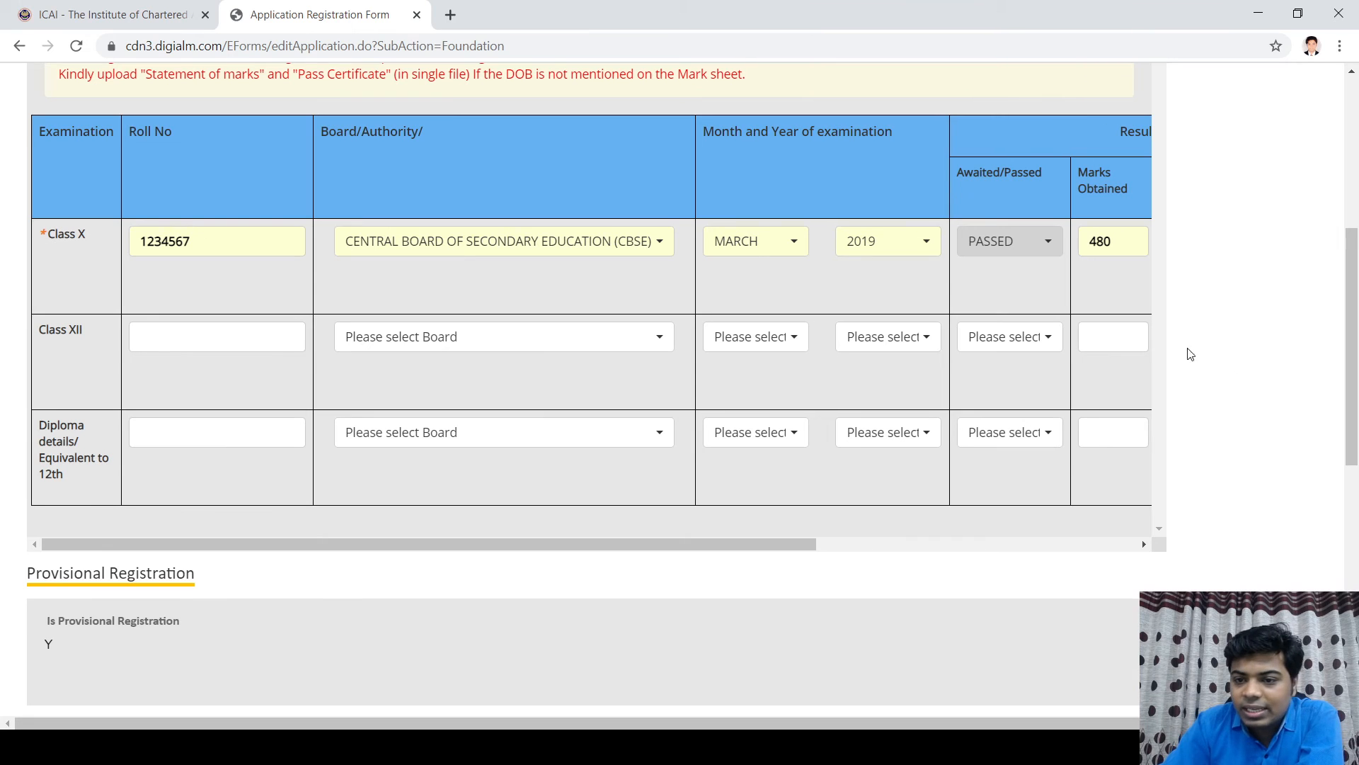
scroll(1071, 463, down, 5)
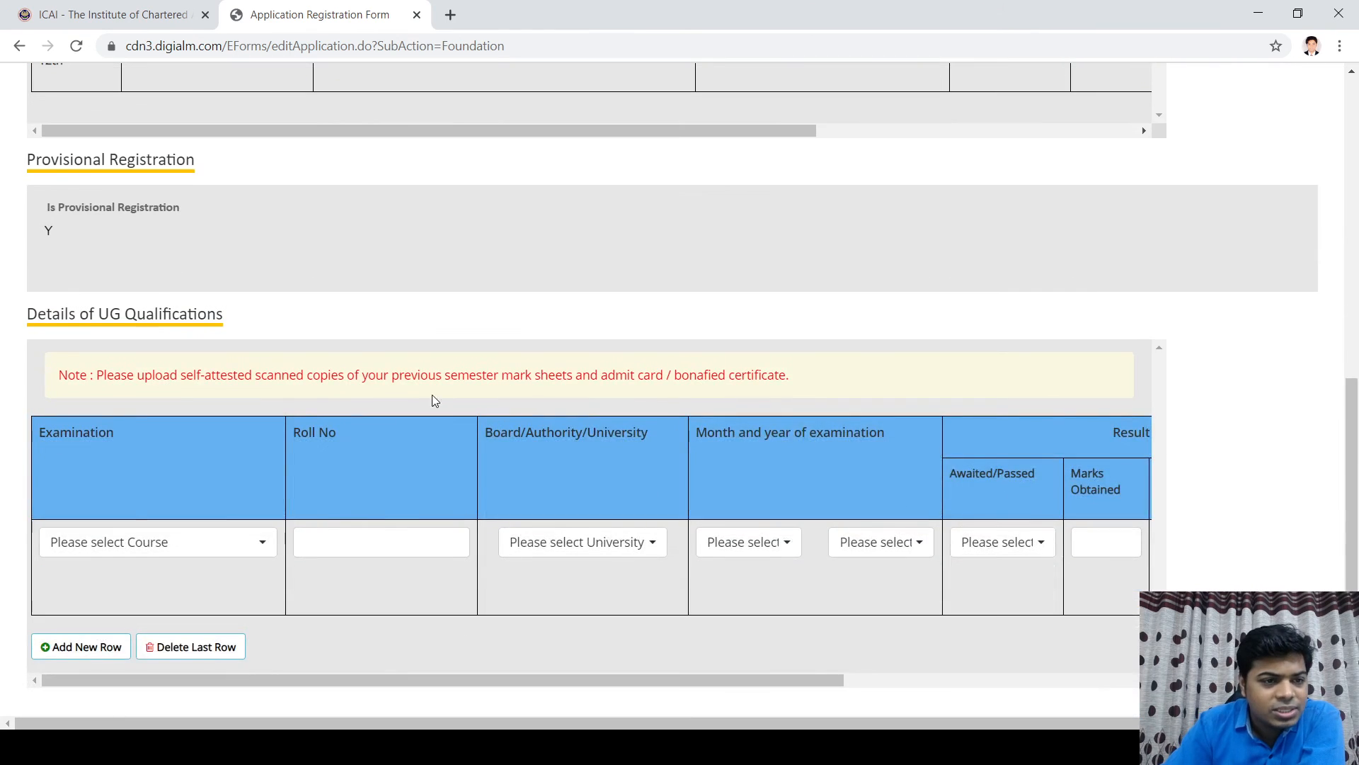
scroll(433, 397, down, 3)
scroll(442, 397, up, 8)
scroll(155, 376, down, 3)
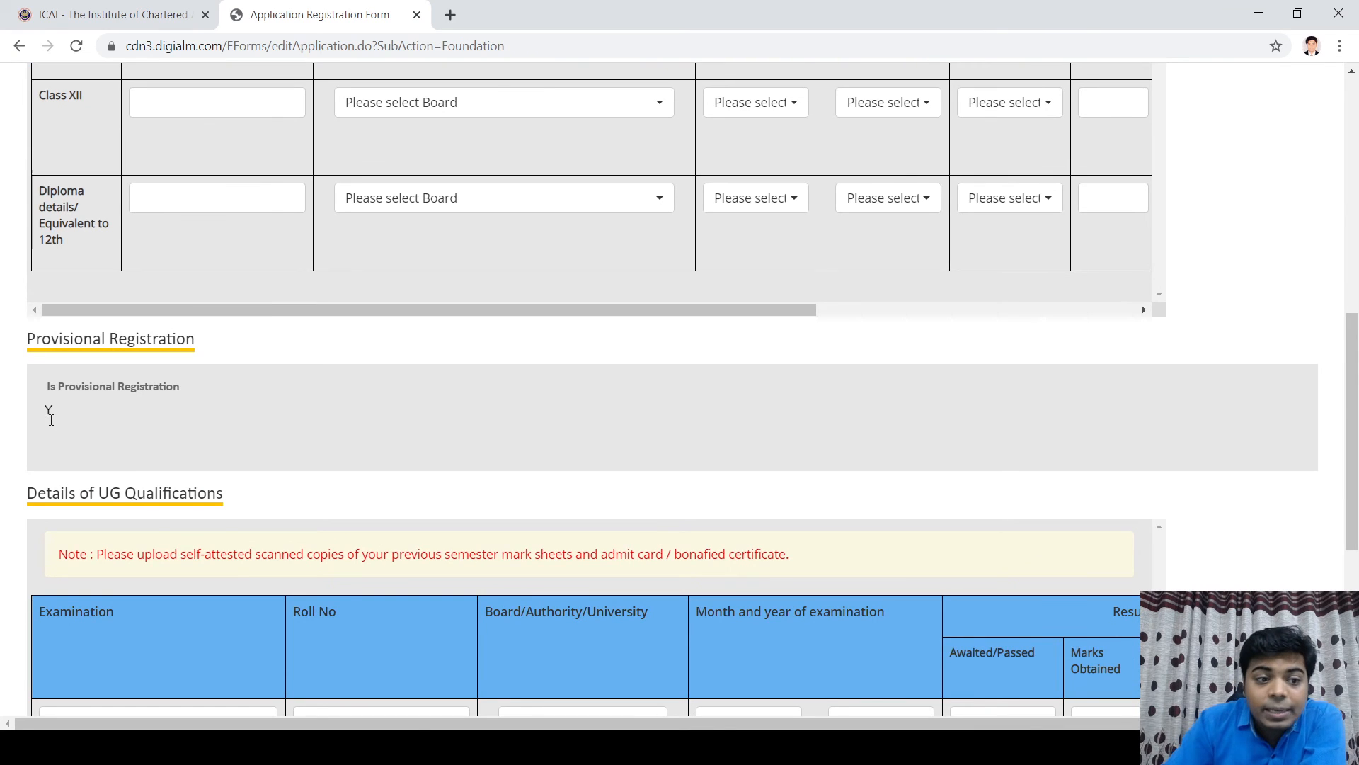
scroll(205, 484, up, 5)
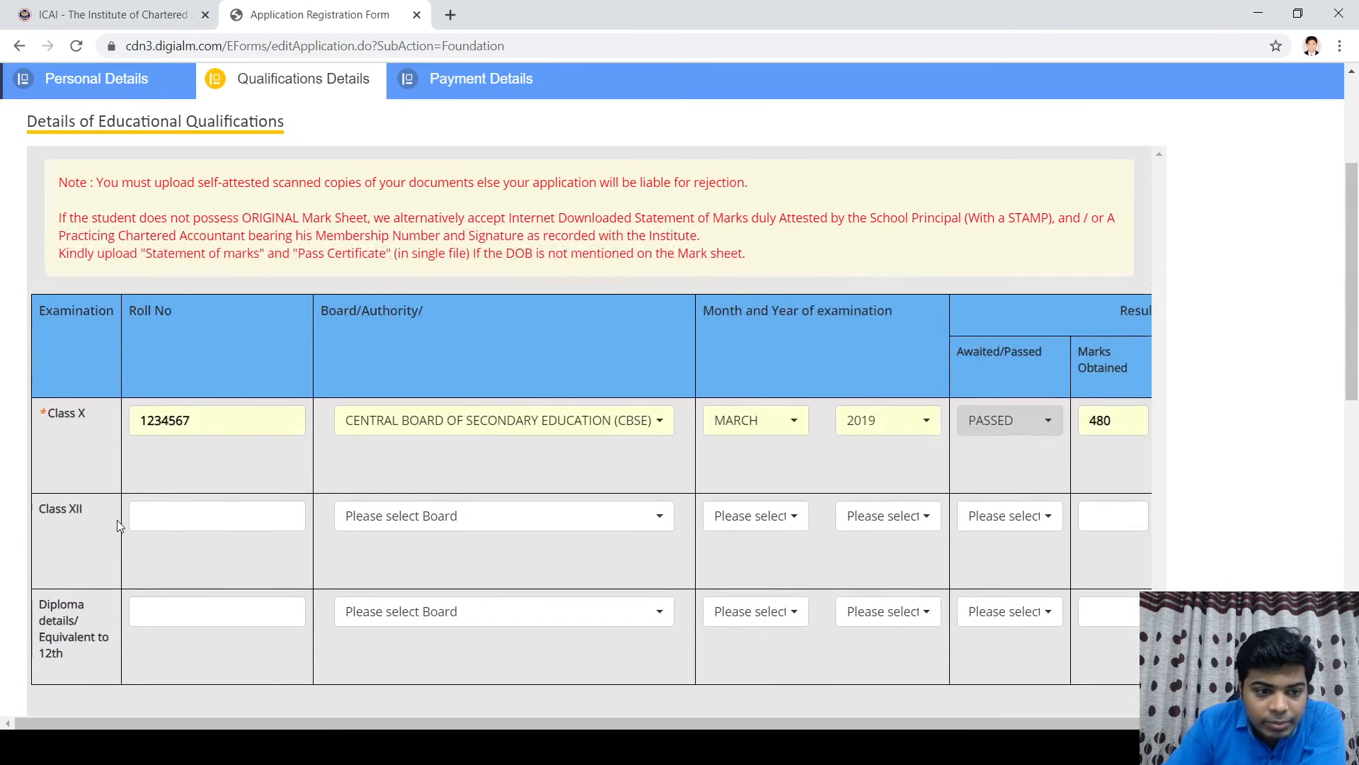
scroll(167, 522, down, 5)
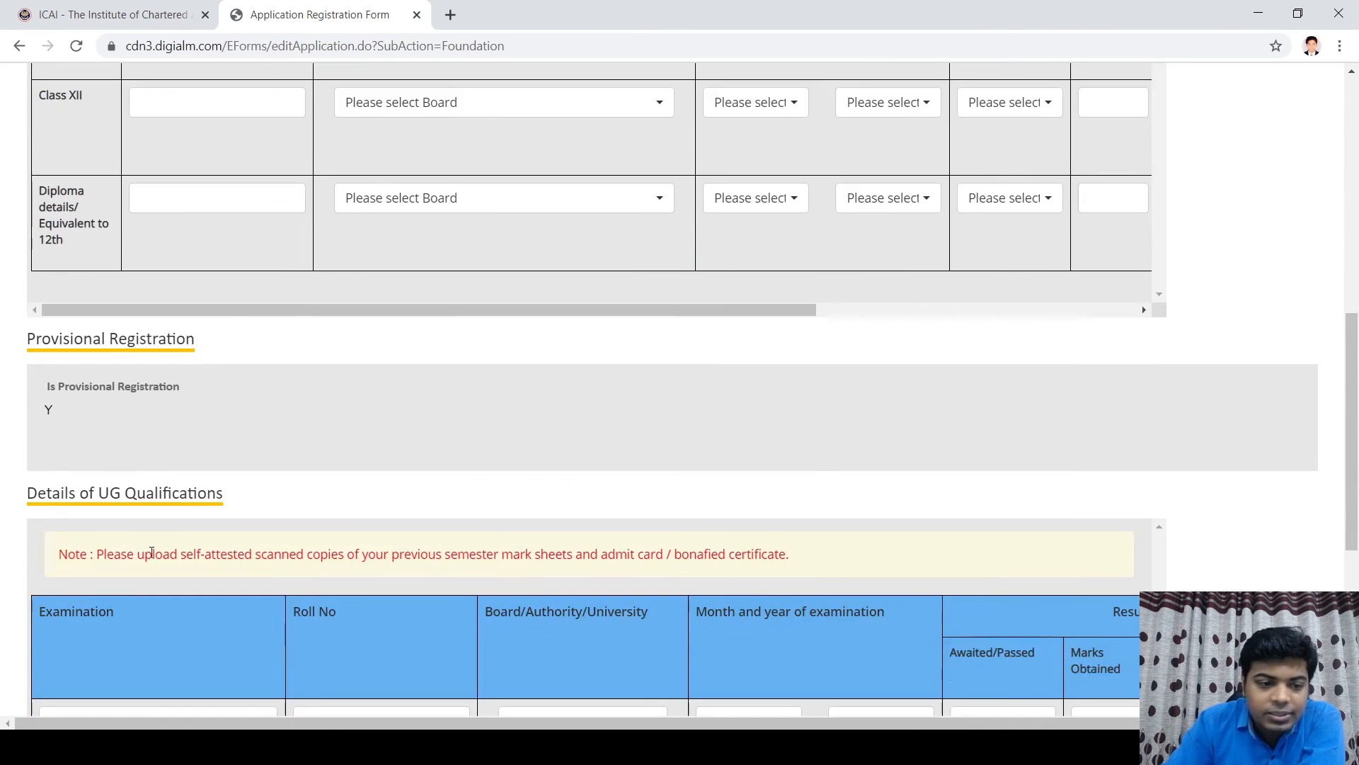
scroll(92, 403, down, 5)
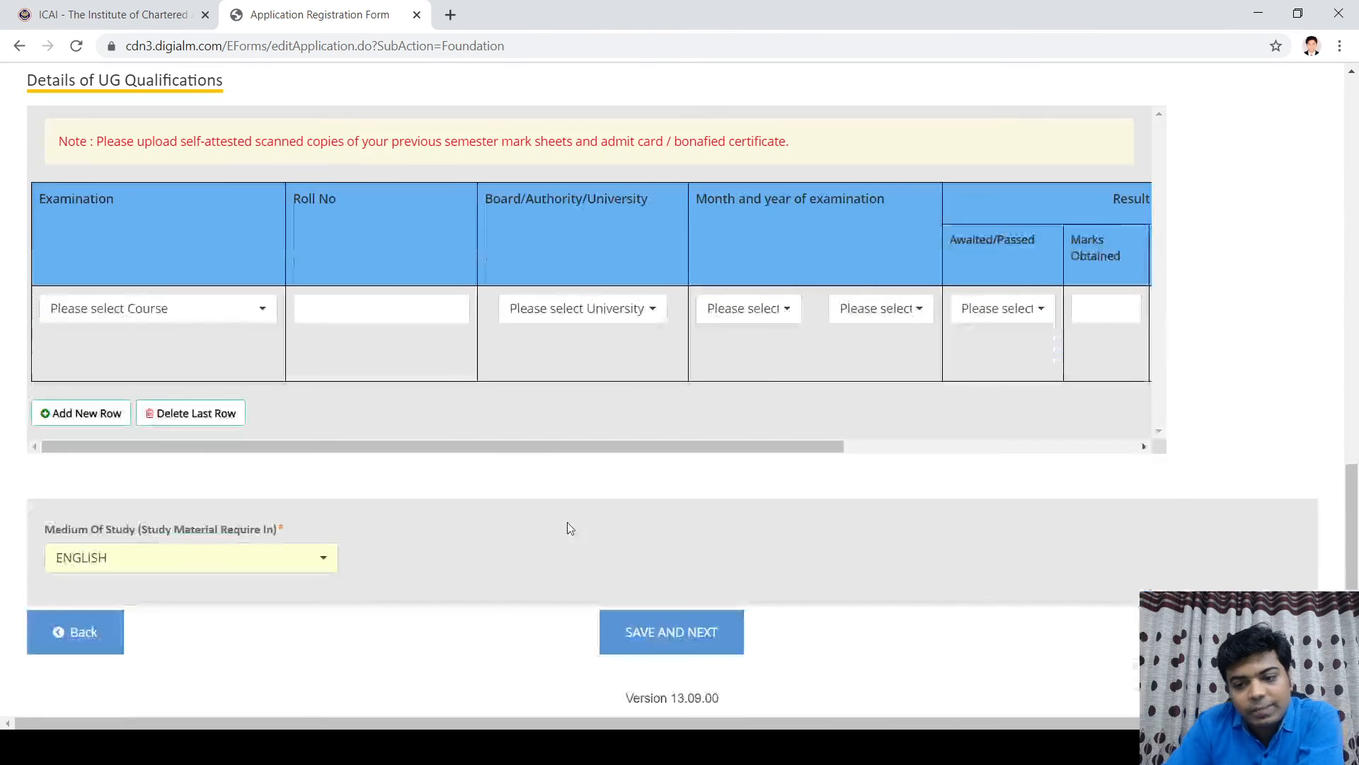
click(684, 642)
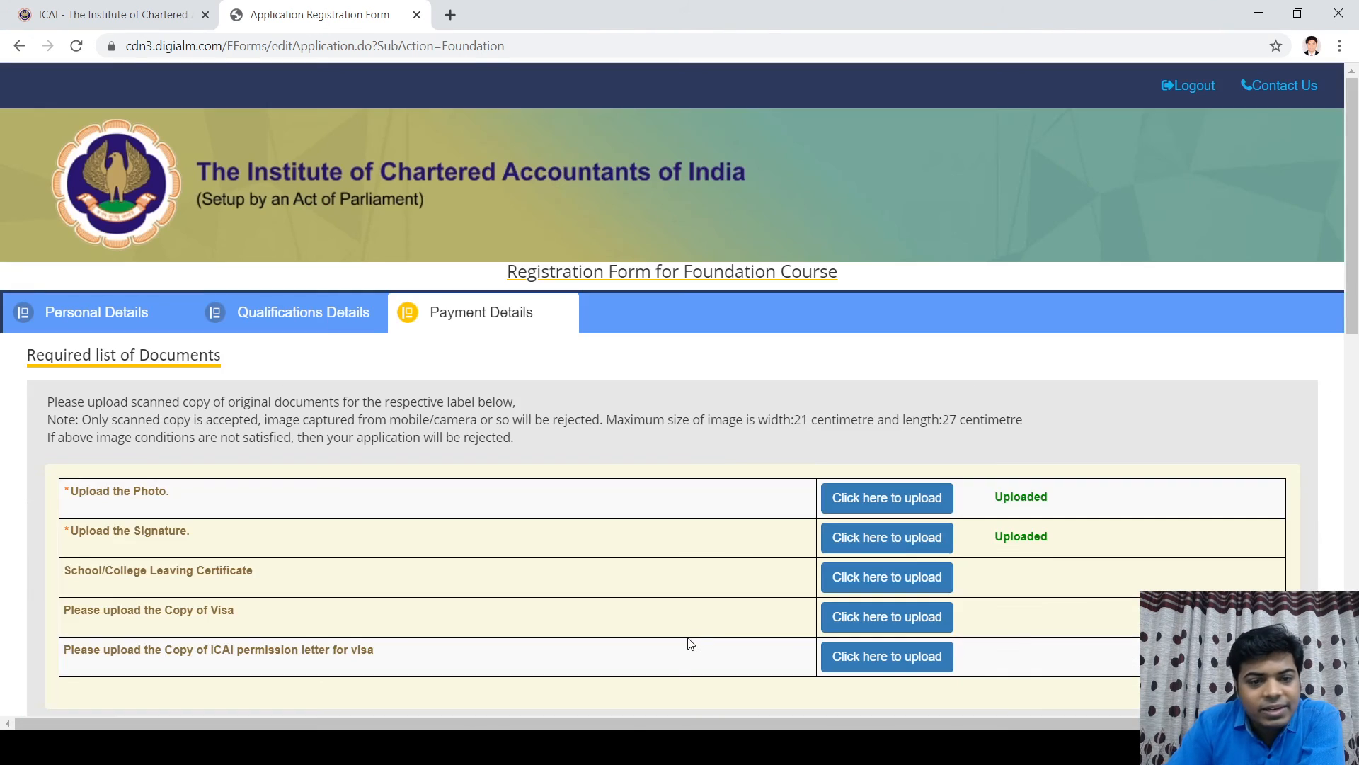
Step: Dismiss the save alert and generate the OTP to submit the ₹9,200 form
click(672, 208)
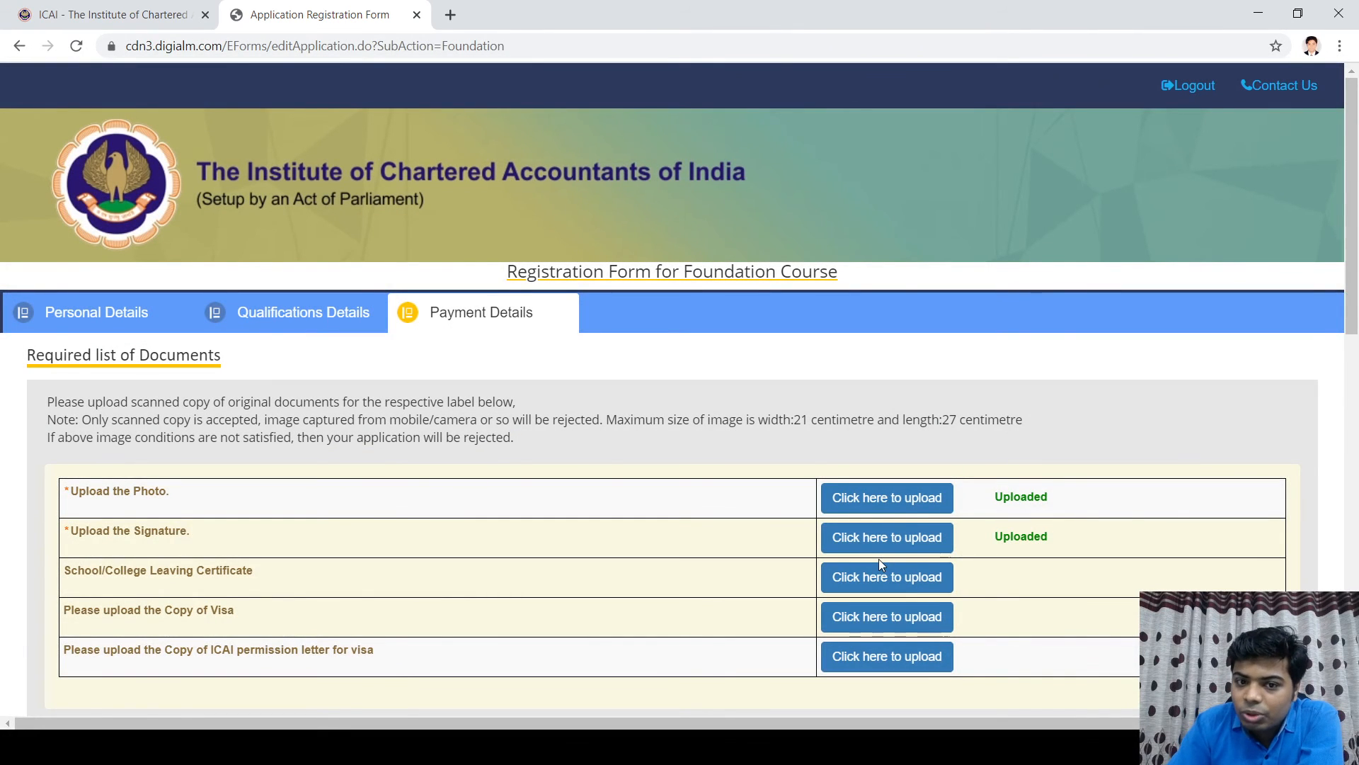
scroll(878, 559, down, 10)
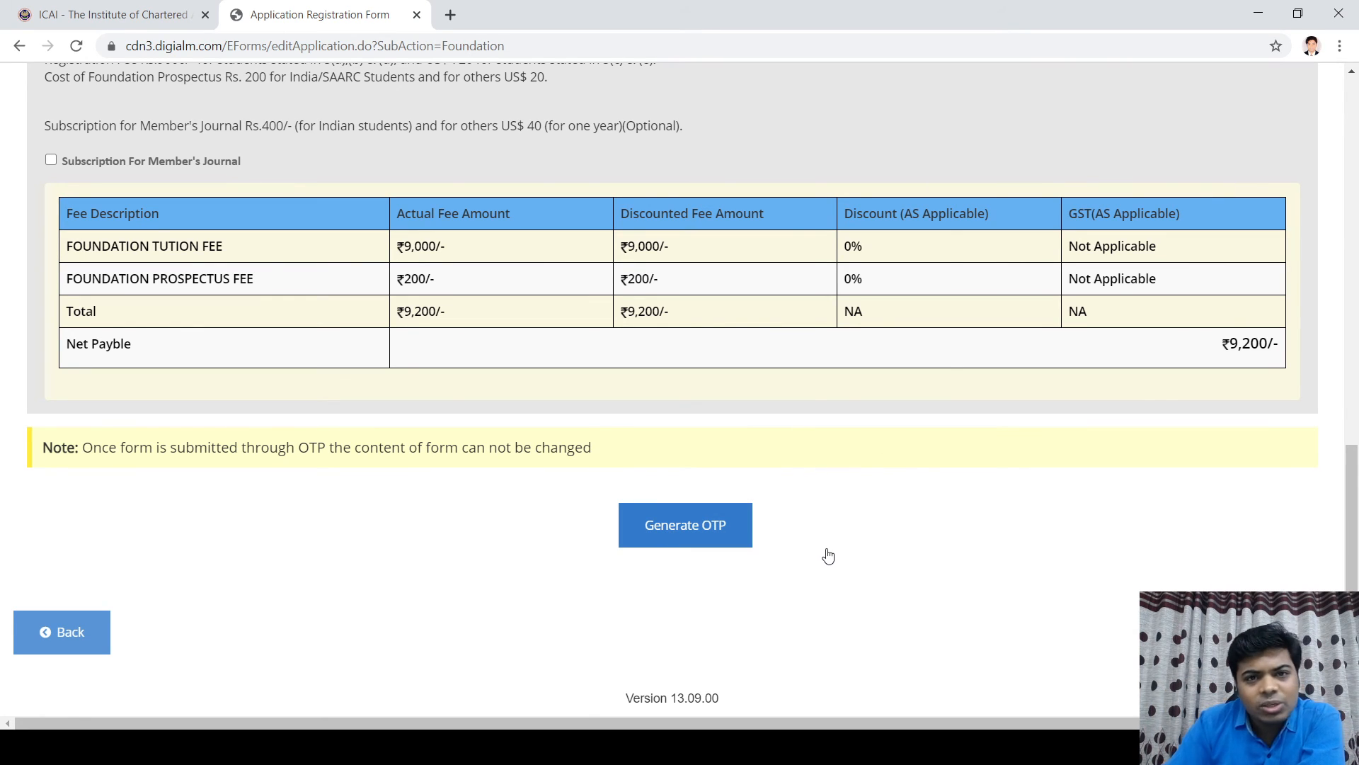
click(678, 532)
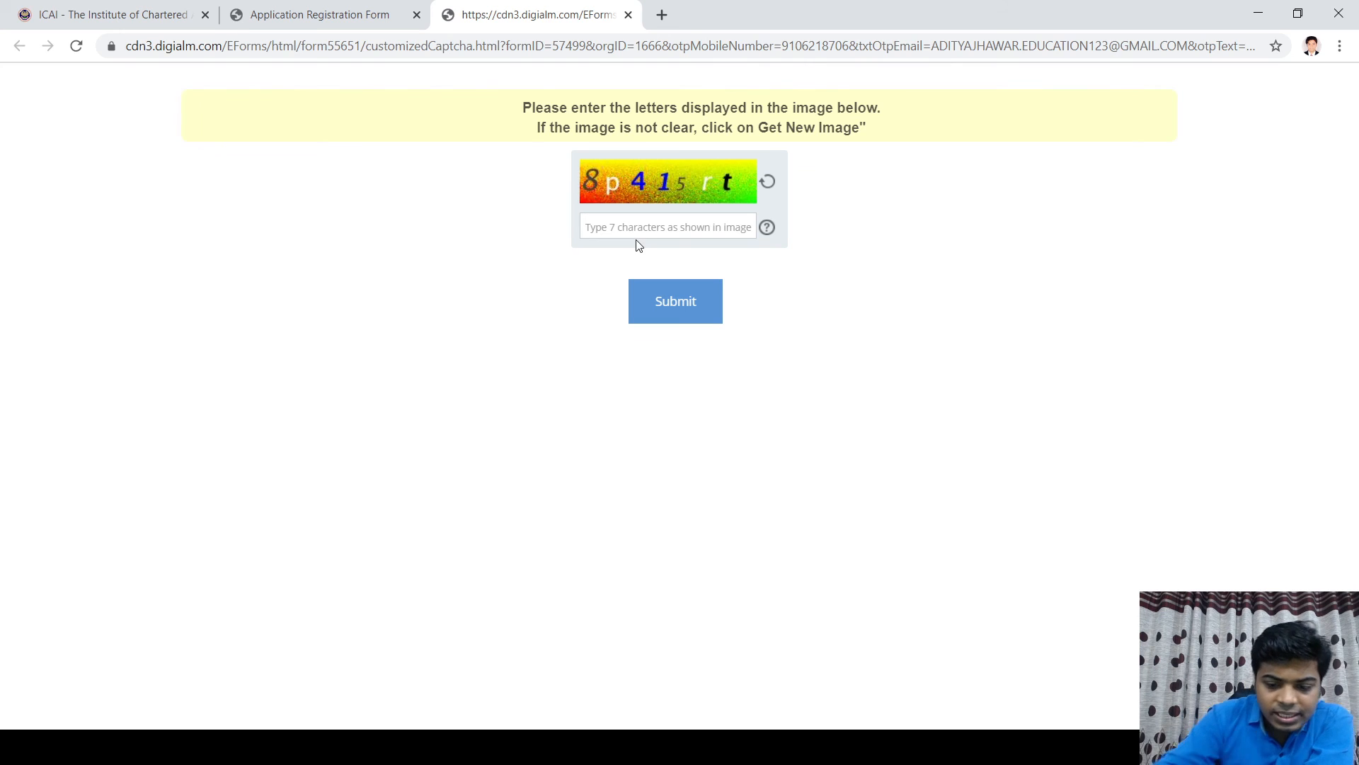
Step: Enter the captcha characters and submit so the OTP is sent, then acknowledge the confirmation
text(8p)
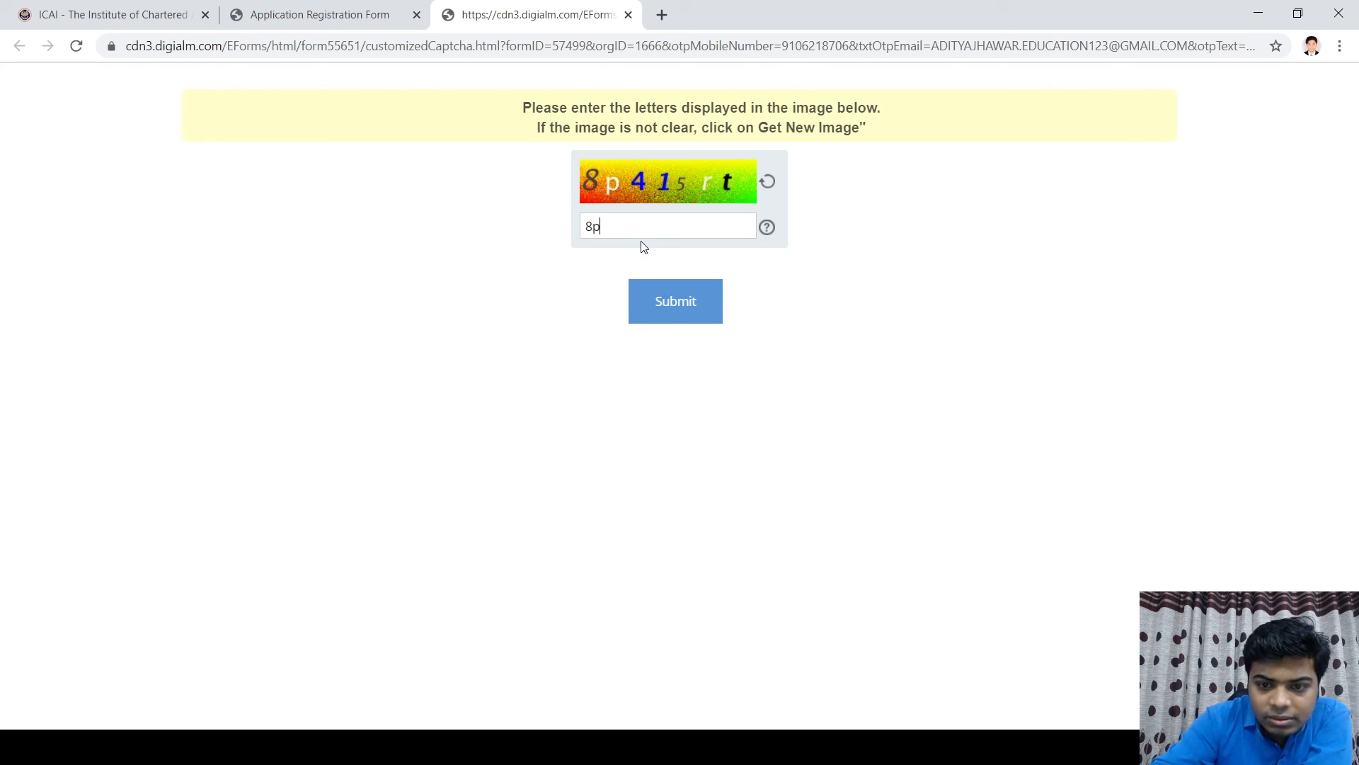
text(41)
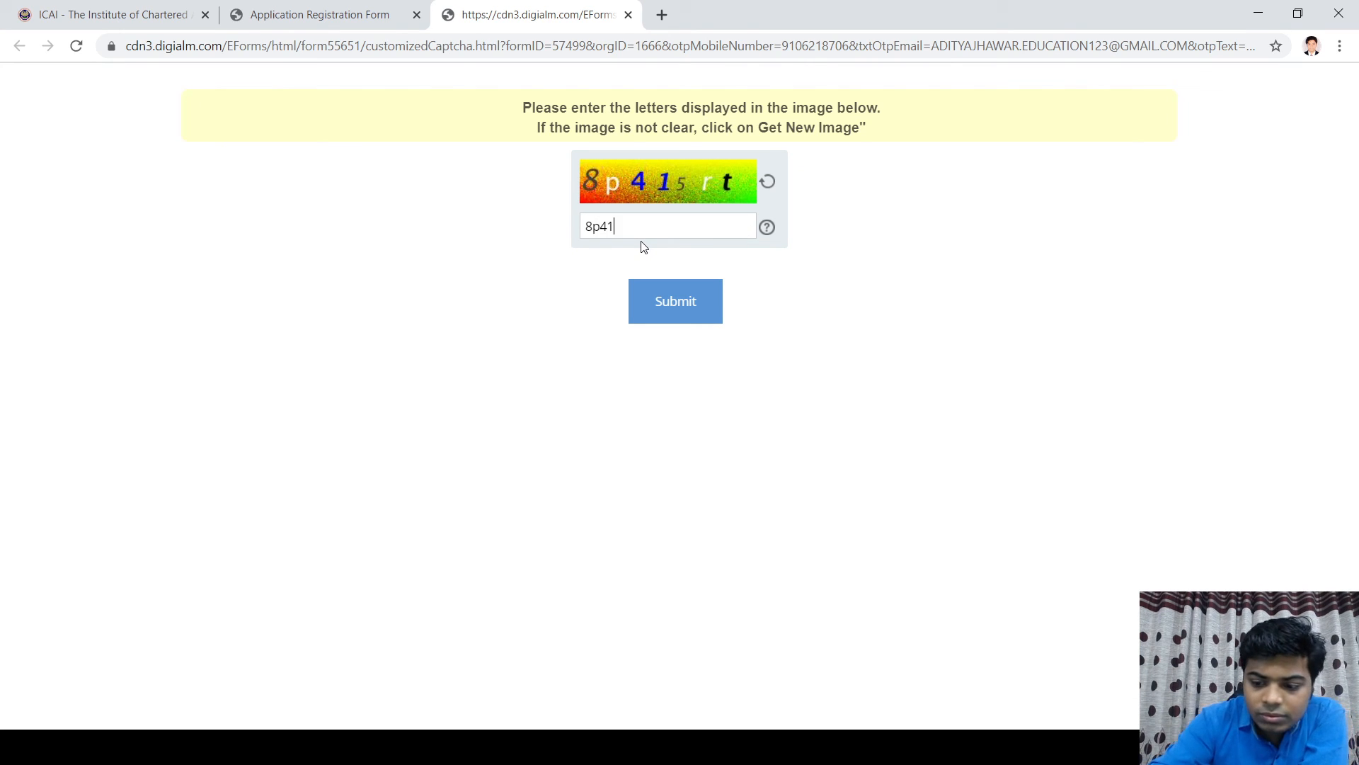
text(5rt)
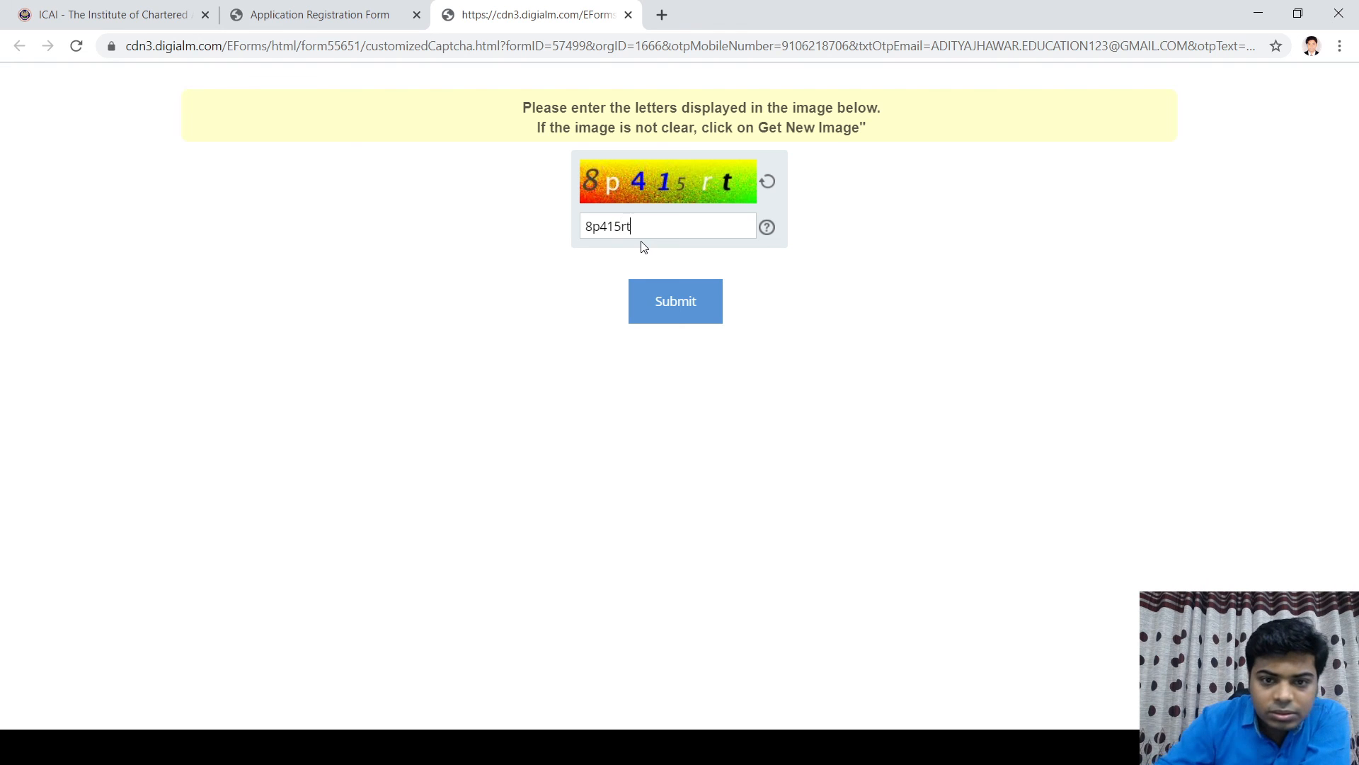
click(666, 301)
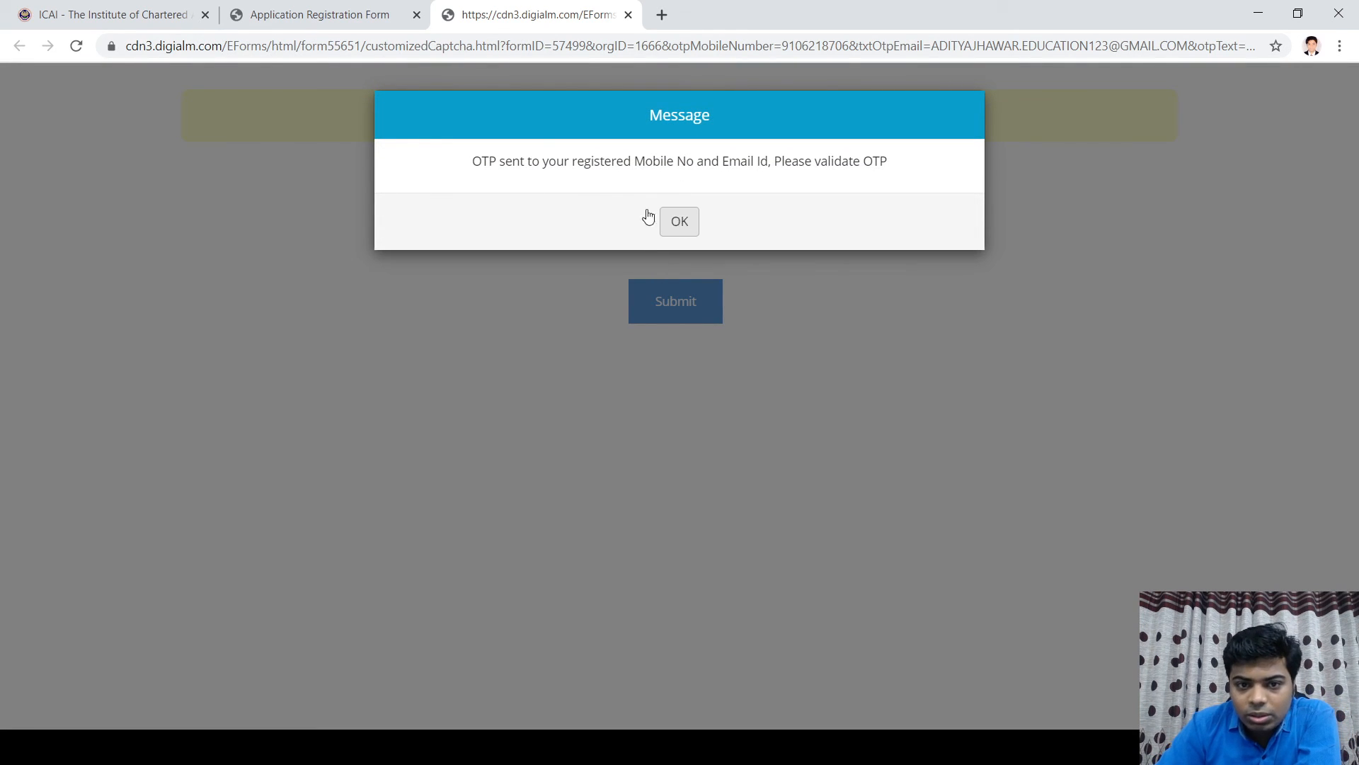
click(679, 221)
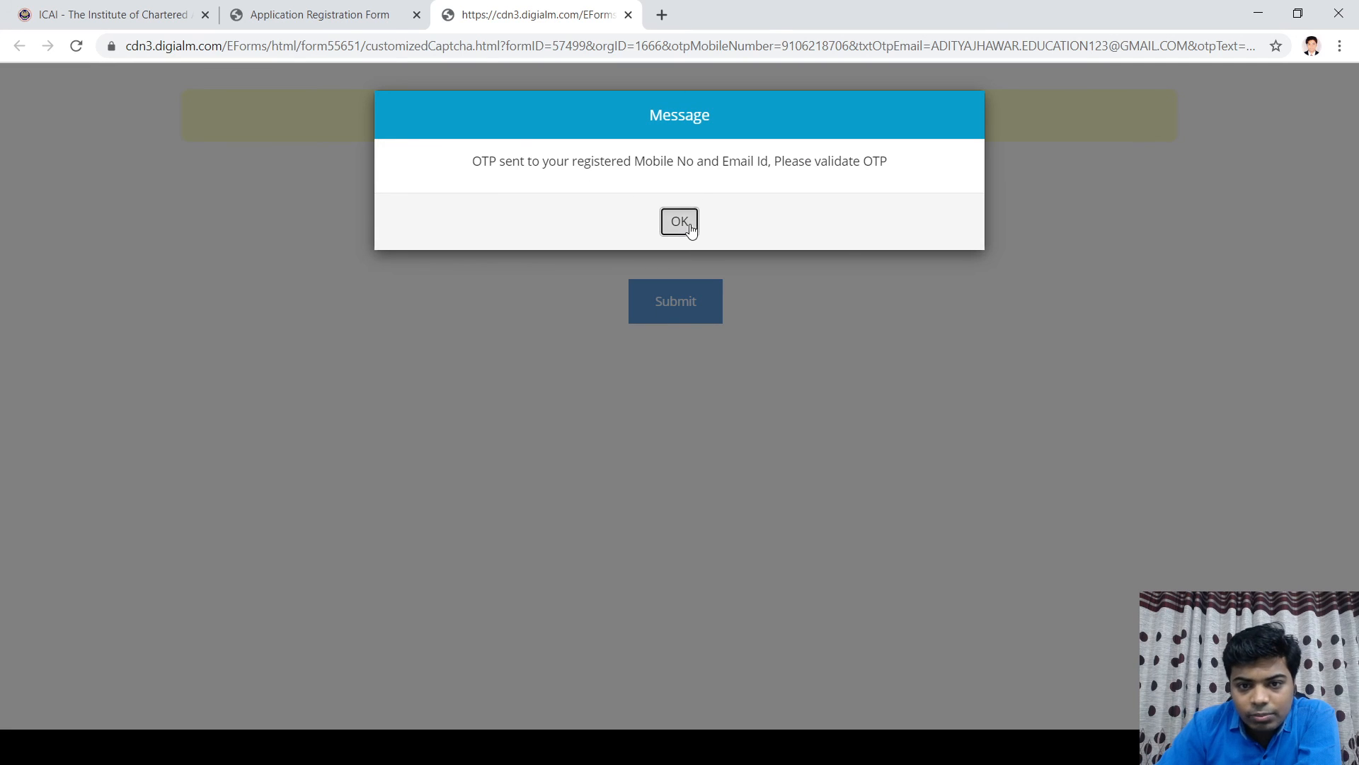
scroll(850, 368, down, 1)
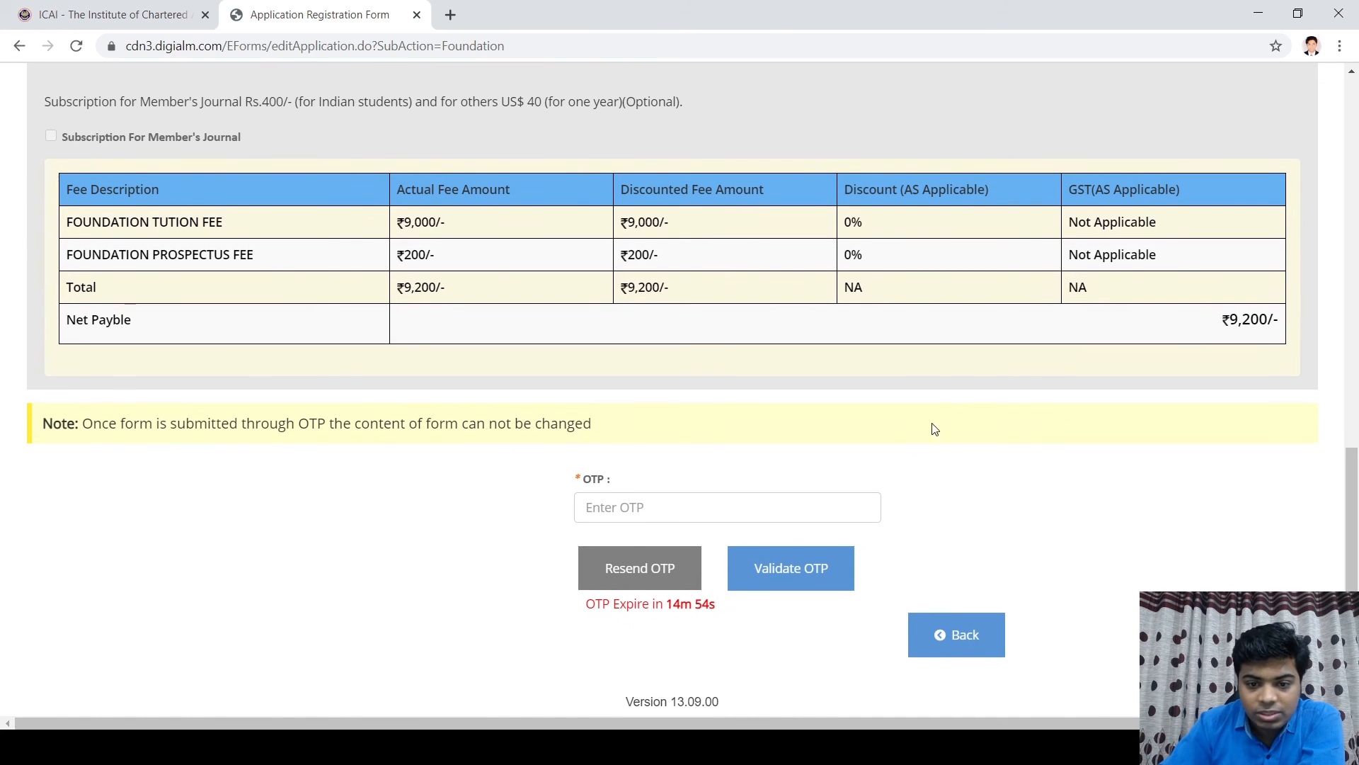
Step: Enter the received six-digit OTP and validate it
click(609, 501)
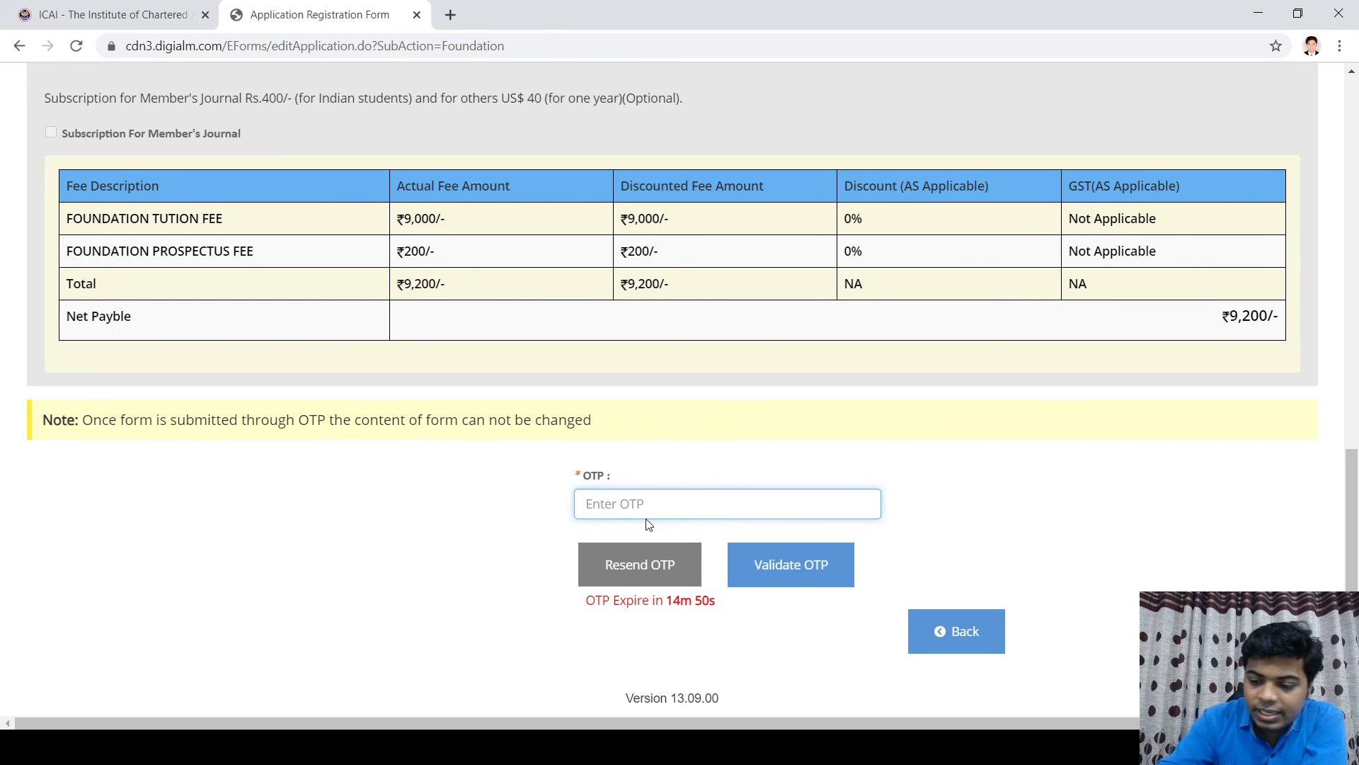
text(••••••)
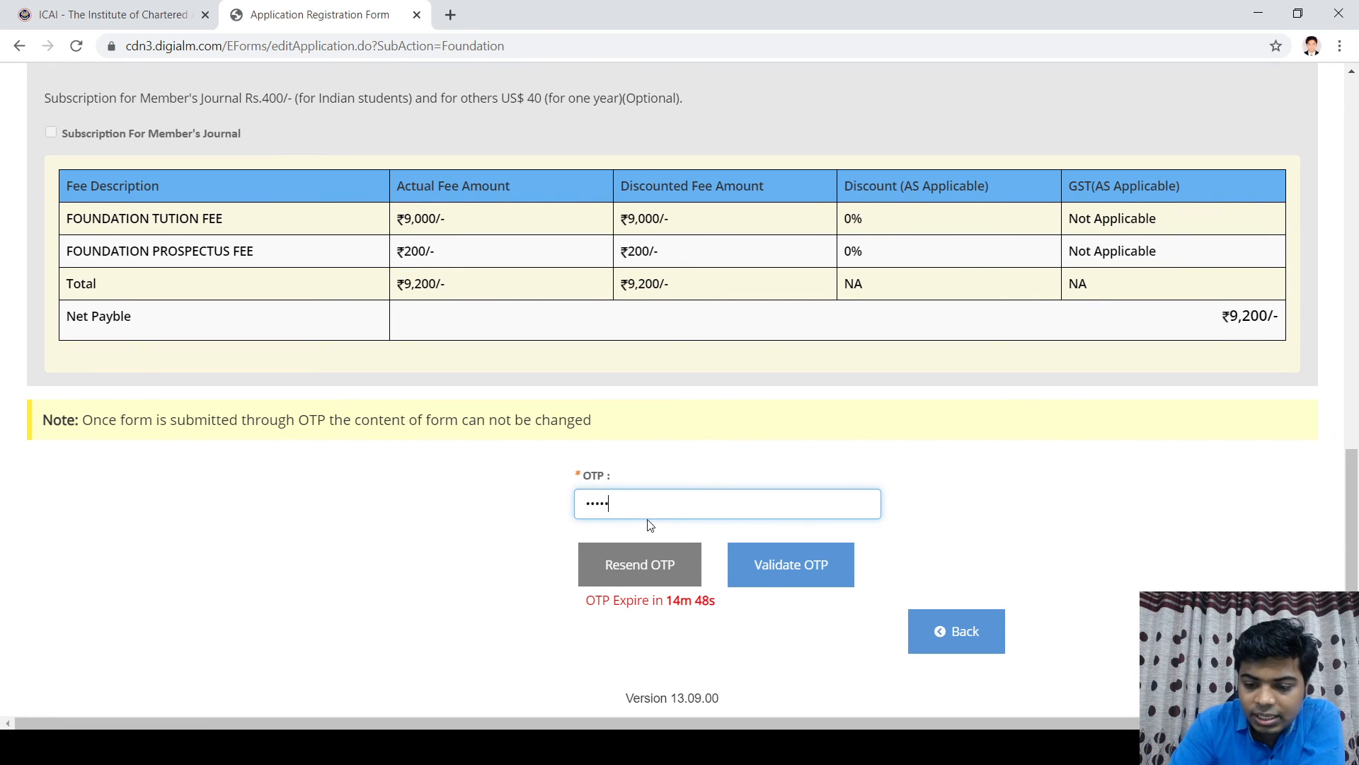
click(768, 566)
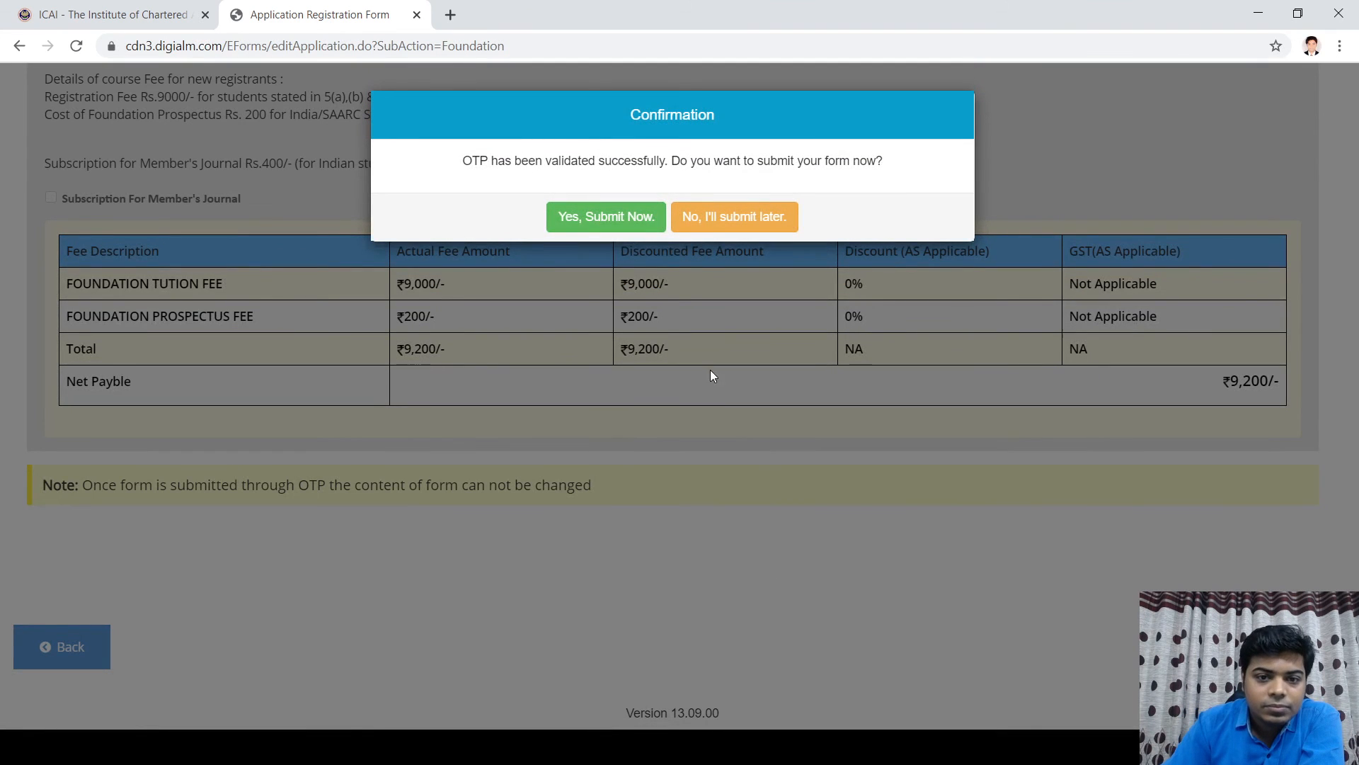
Step: Submit the Foundation registration form, dismissing the mobile/email alert and confirming submission
click(635, 224)
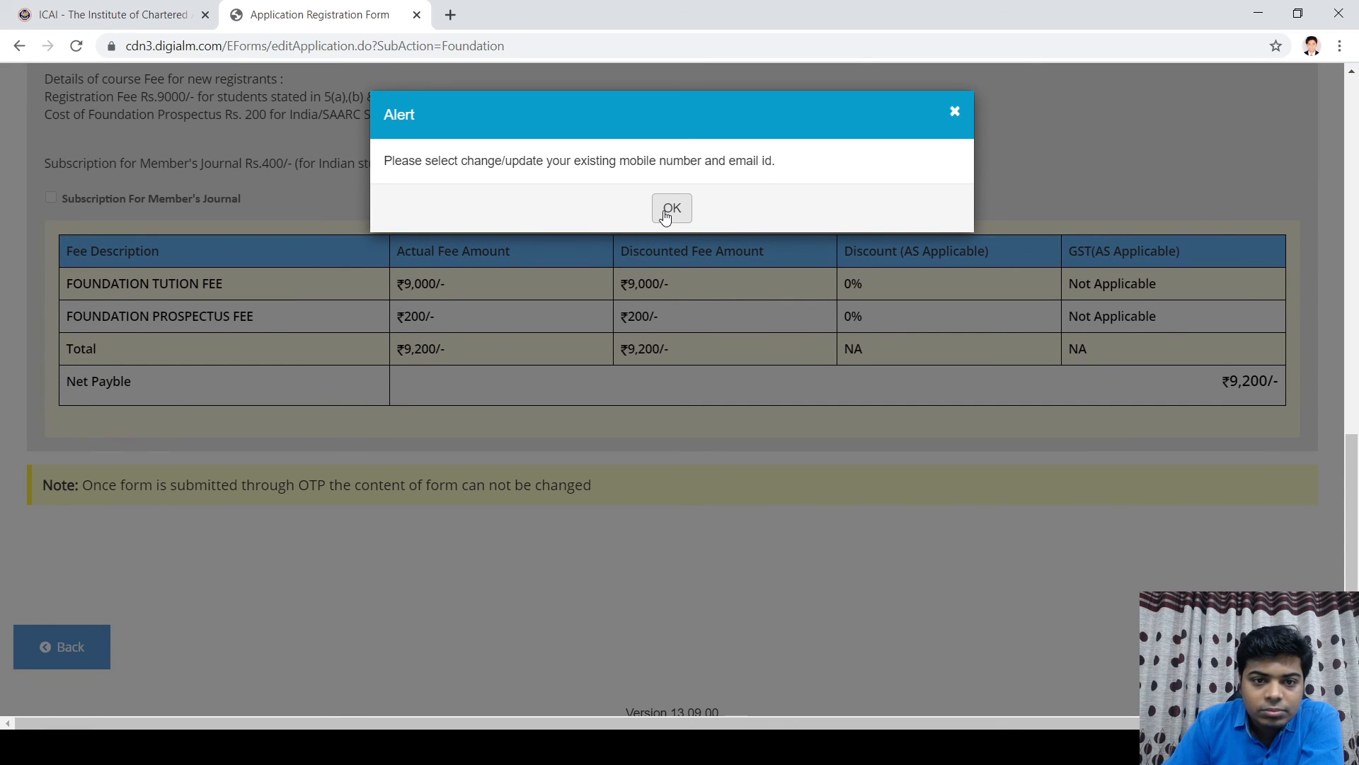
click(671, 209)
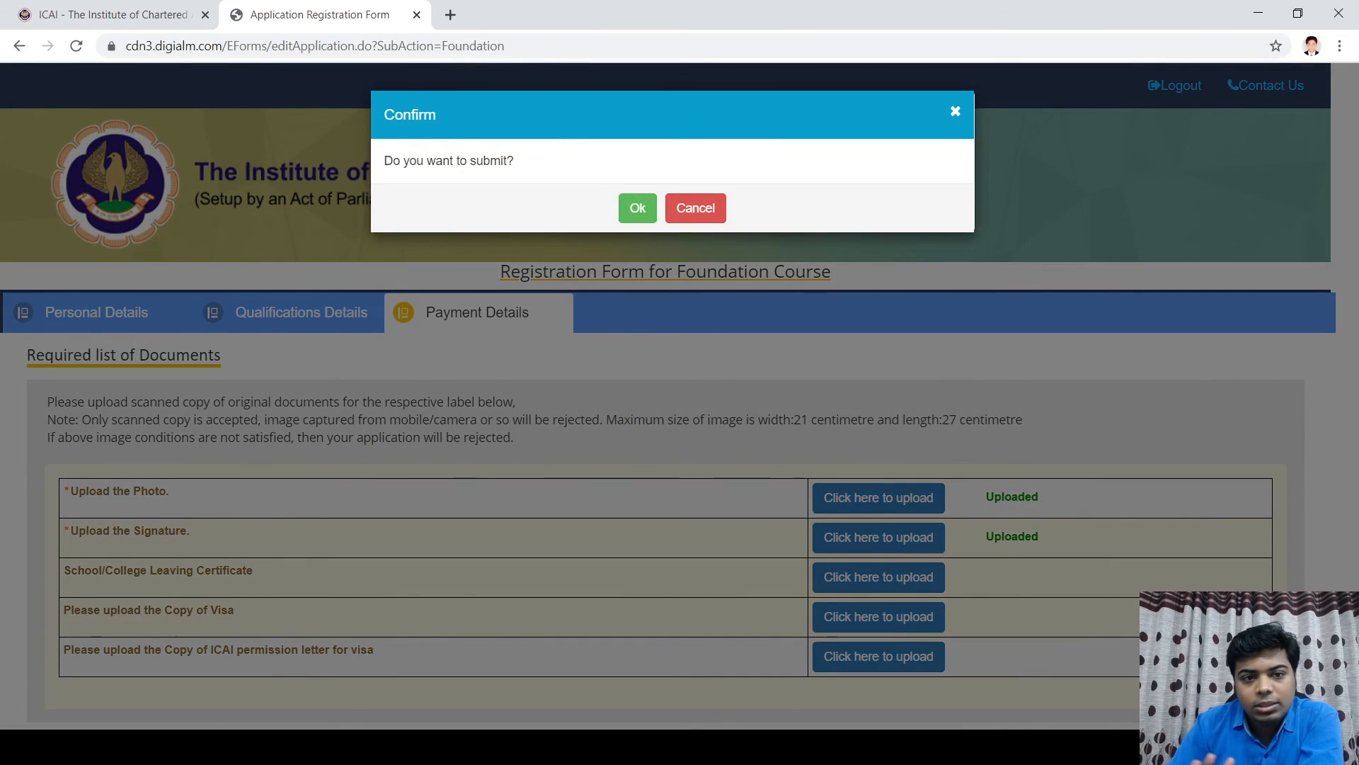
click(637, 207)
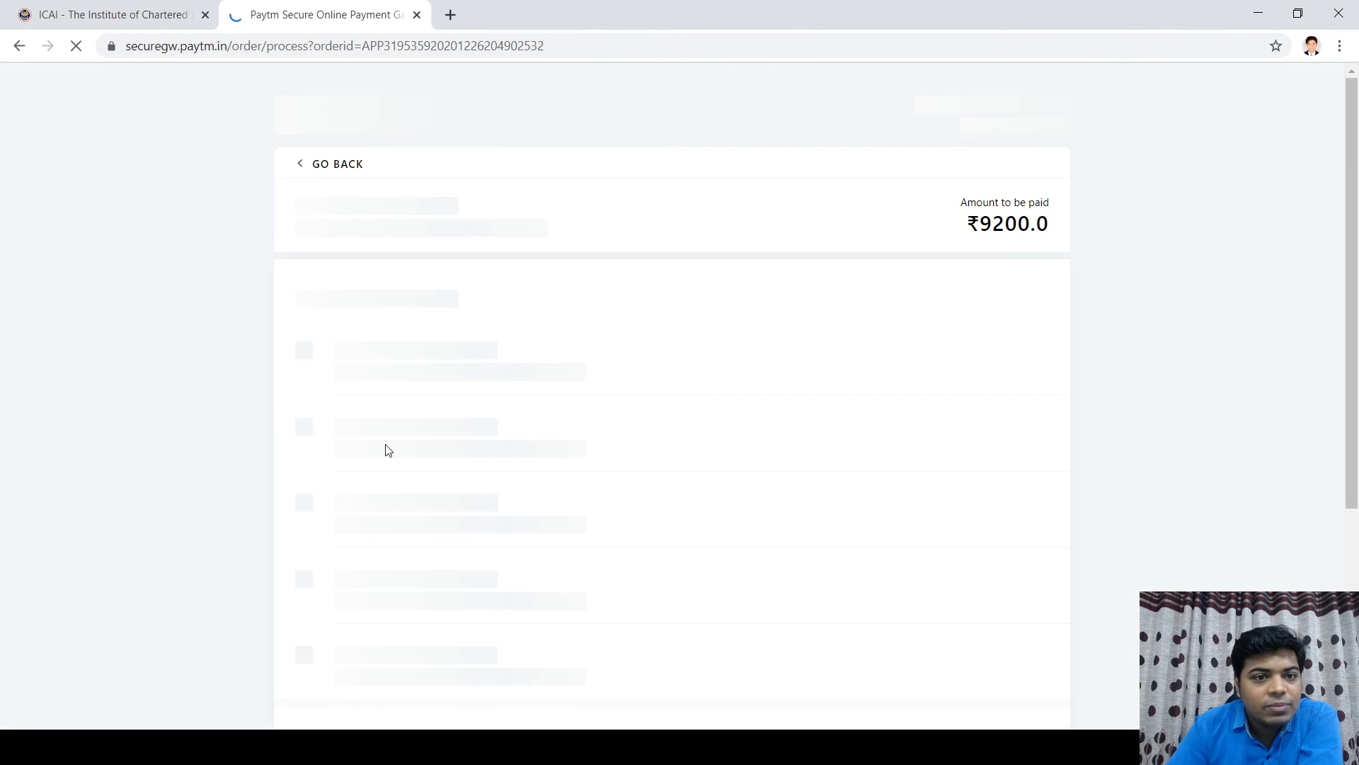
scroll(418, 372, down, 2)
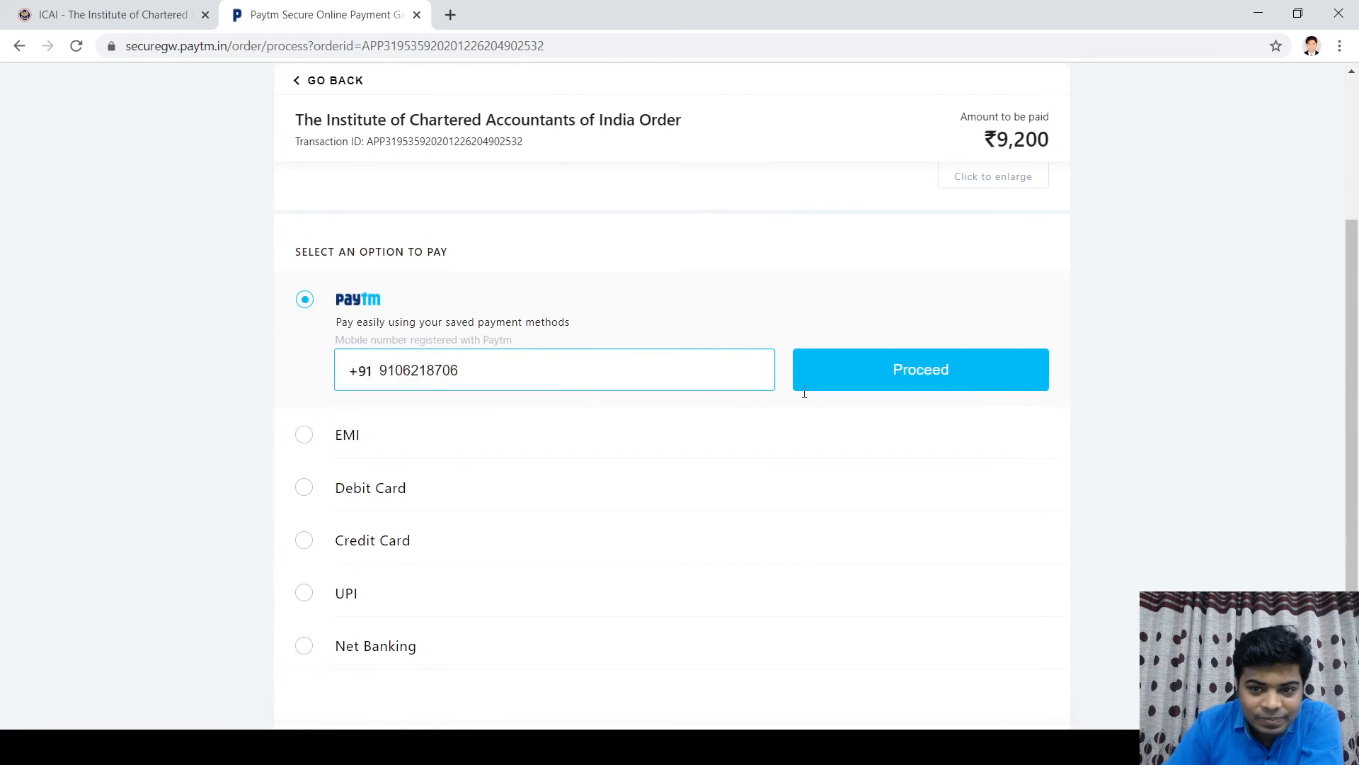
scroll(440, 328, up, 3)
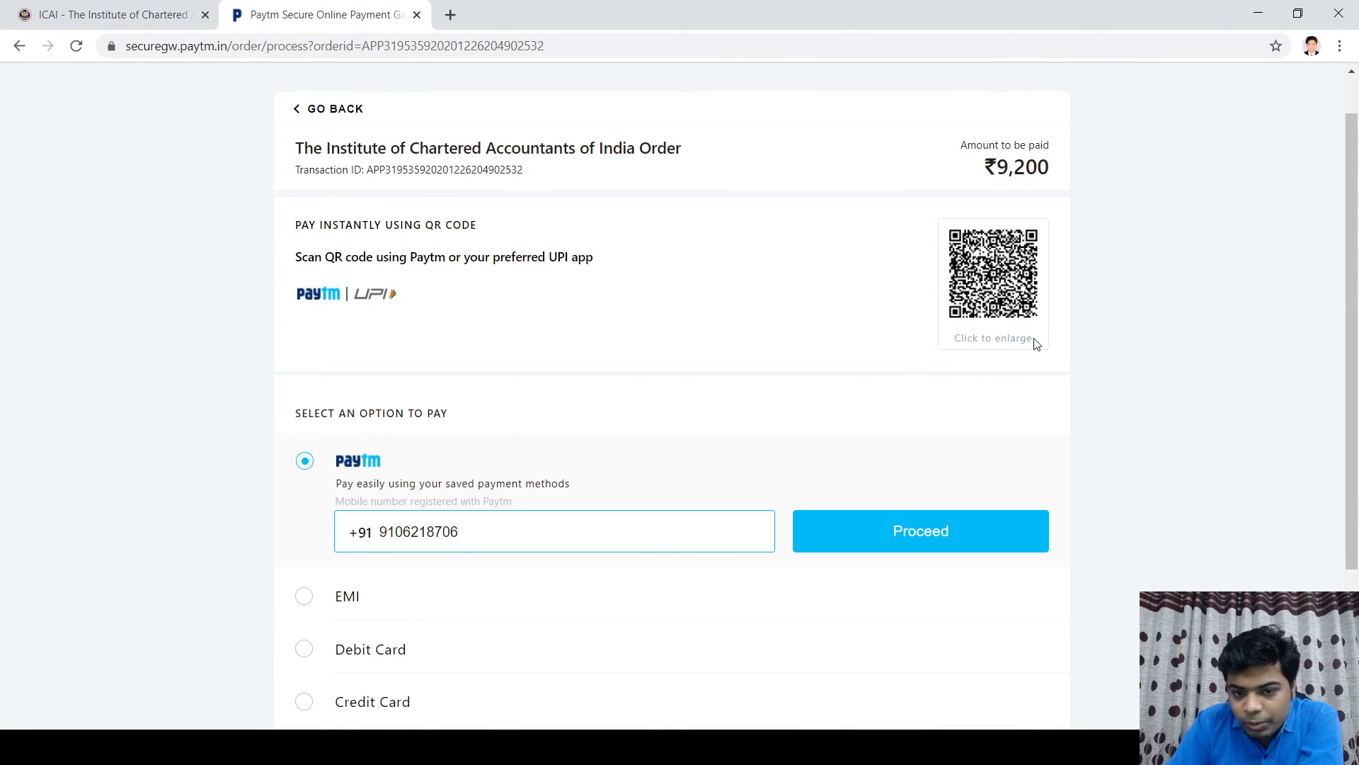
scroll(819, 561, down, 3)
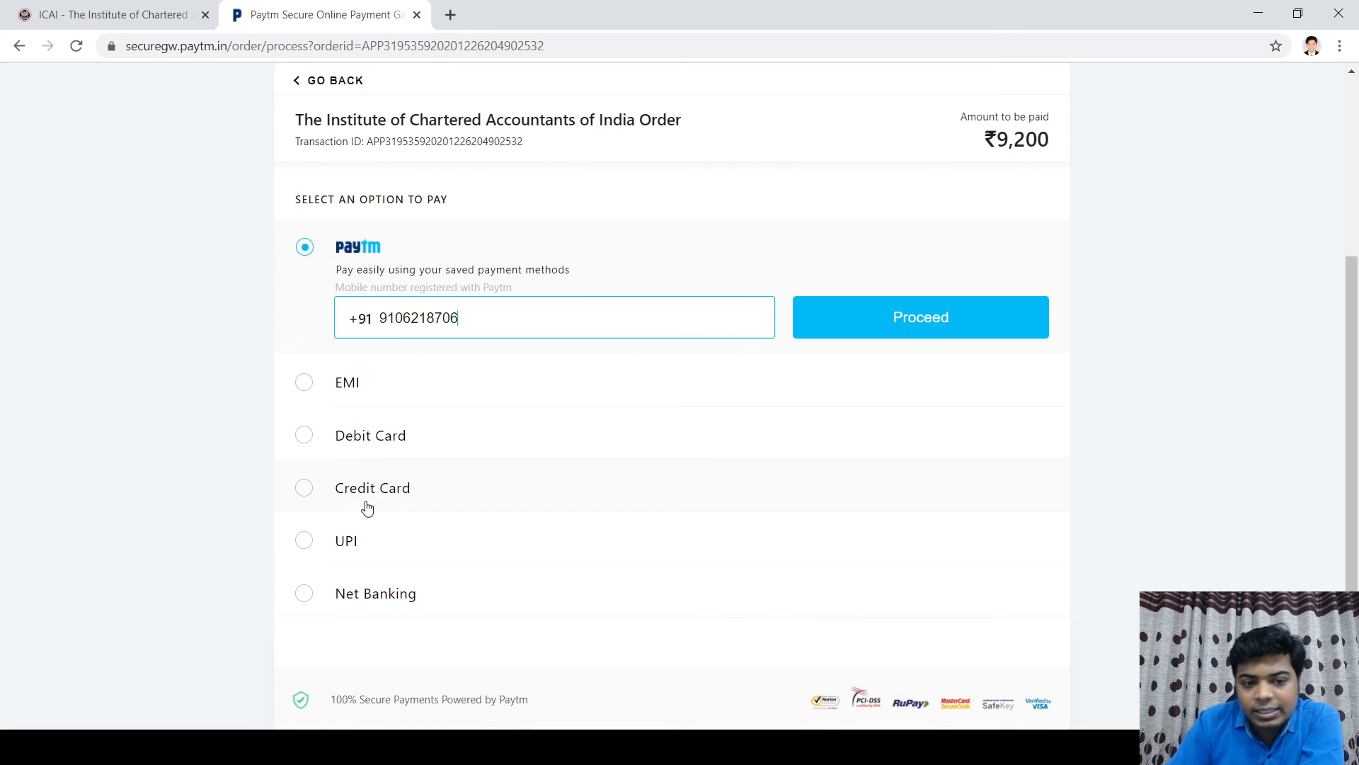
scroll(606, 560, up, 4)
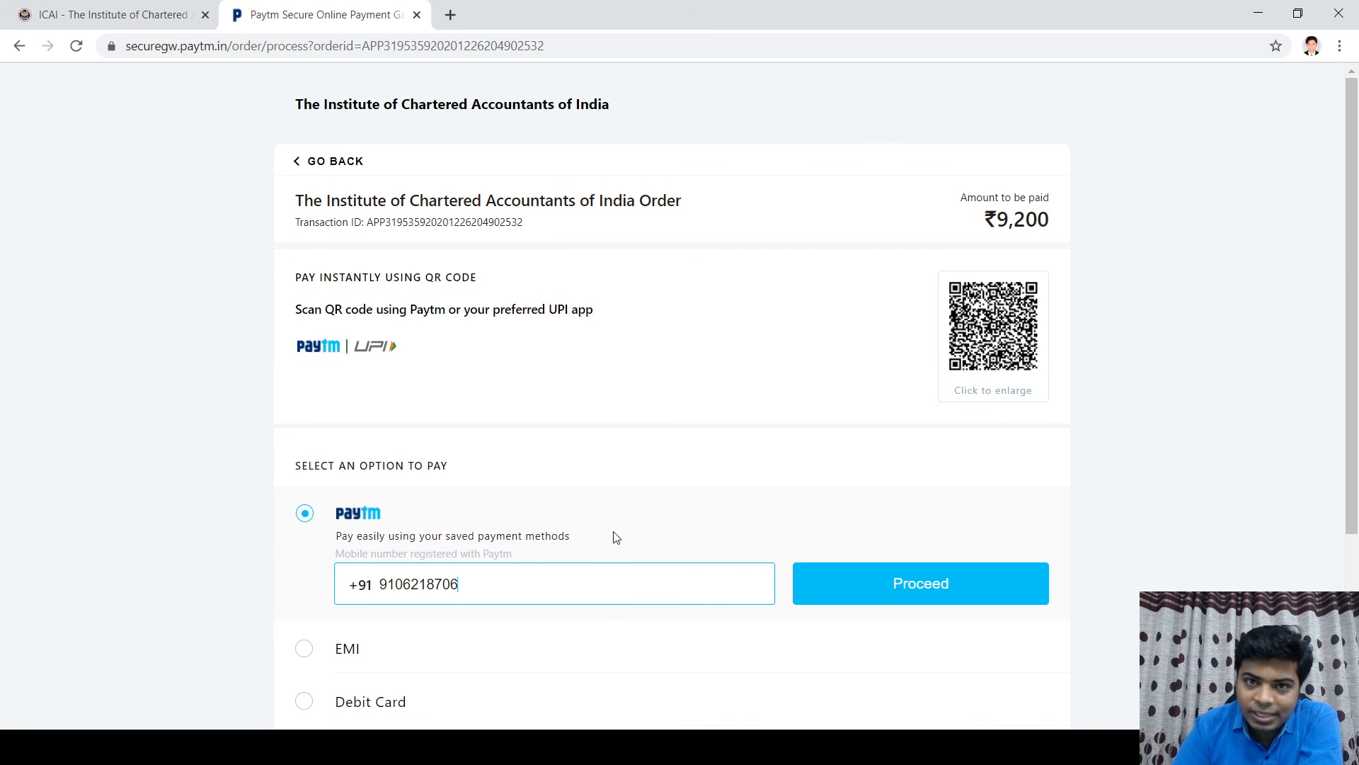
scroll(628, 485, down, 4)
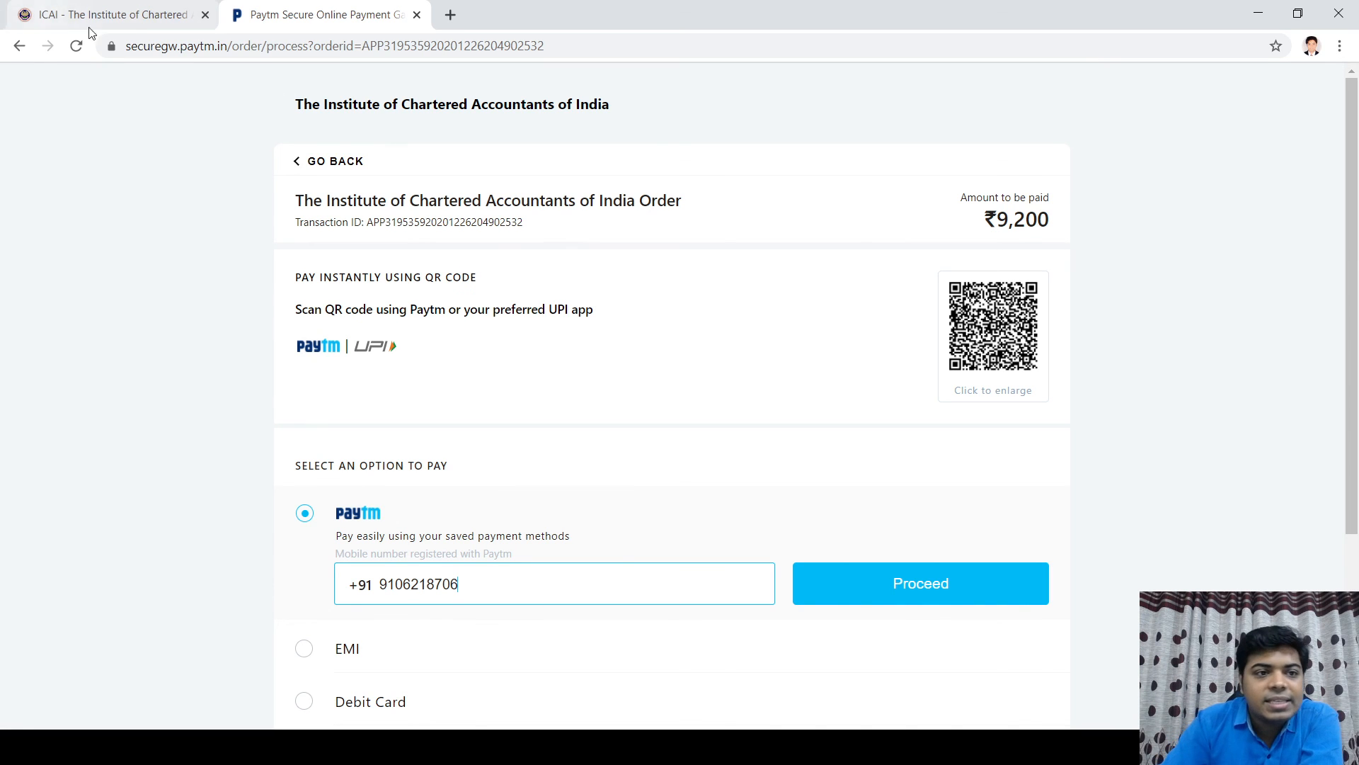
Step: Return to the ICAI tab showing the Students Services page with the E-SERVICES menu
click(107, 17)
mouse_move(899, 97)
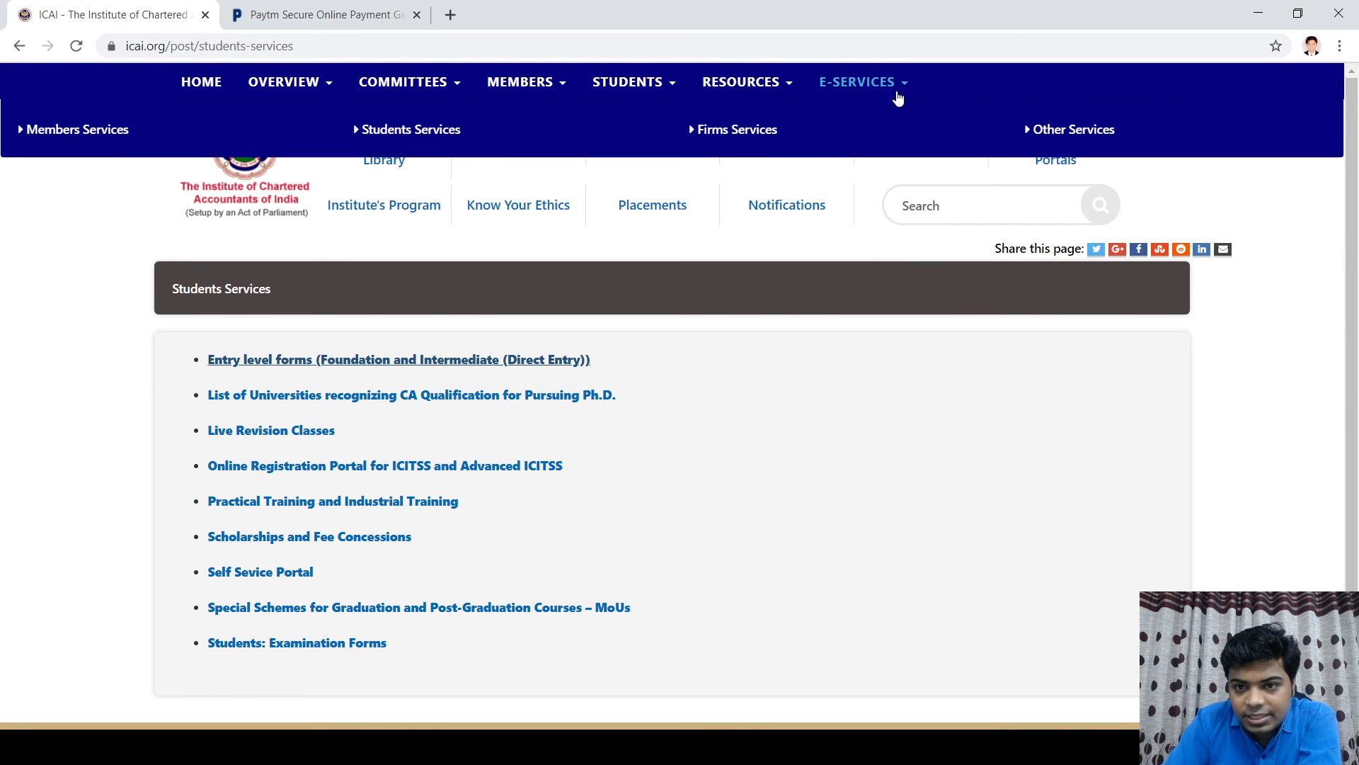